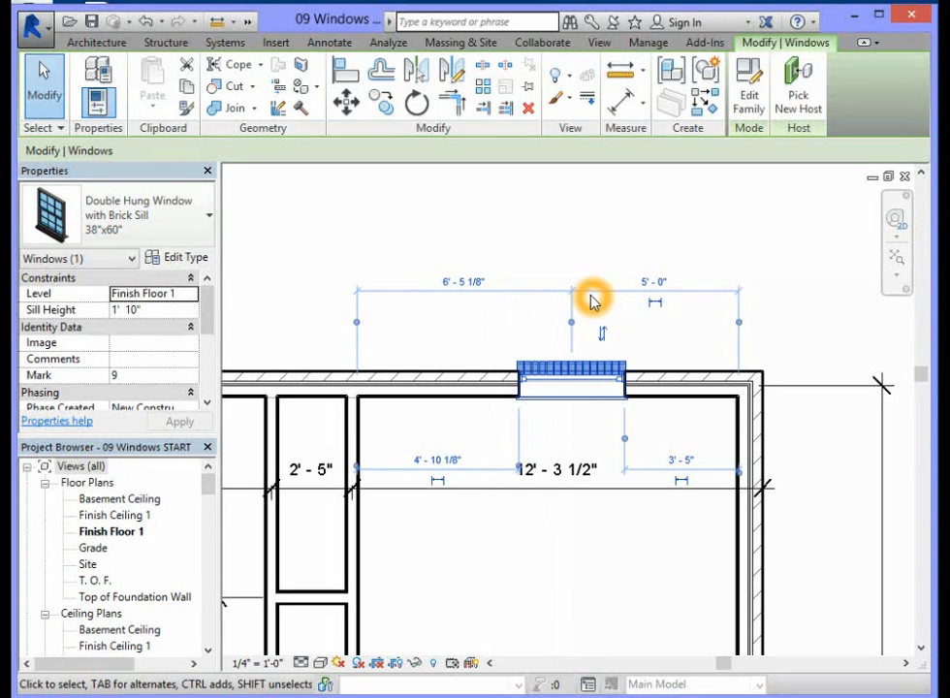
Step: Move the exterior-wall witness line of the selected window's temporary centerline dimension to the stud face of the wall
{"action": "left_click", "coordinate": [738, 323]}
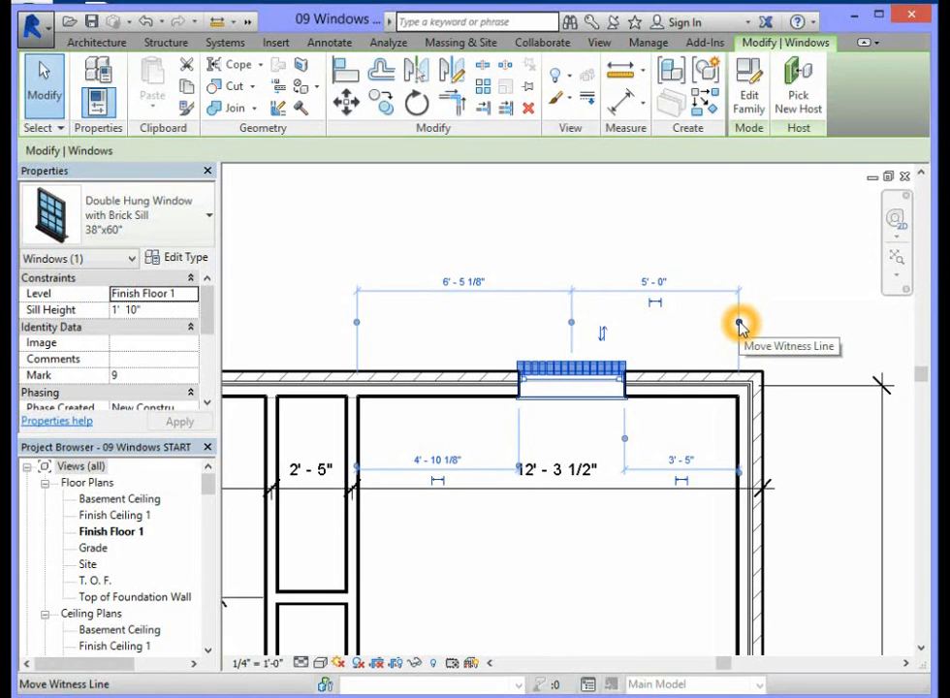
{"action": "left_click", "coordinate": [738, 325]}
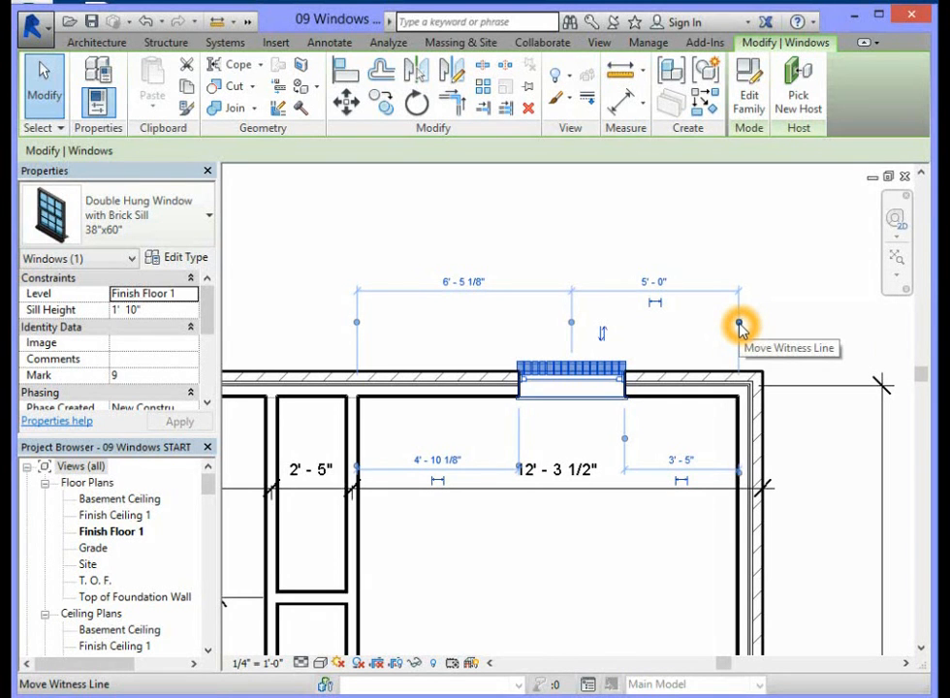
{"action": "left_click_drag", "start_coordinate": [738, 326], "coordinate": [747, 390]}
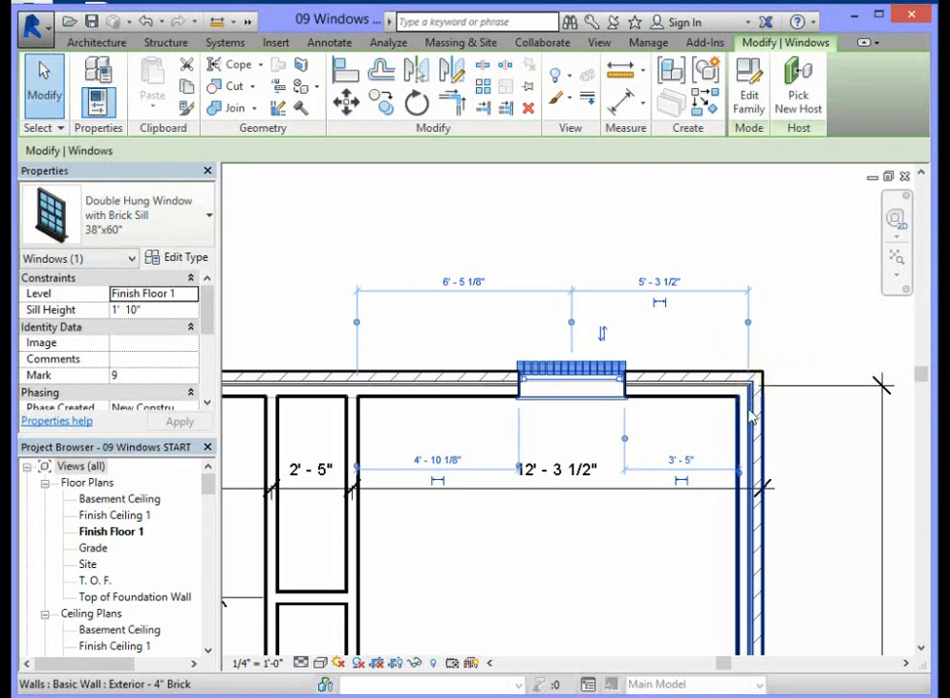
{"action": "left_click", "coordinate": [748, 388]}
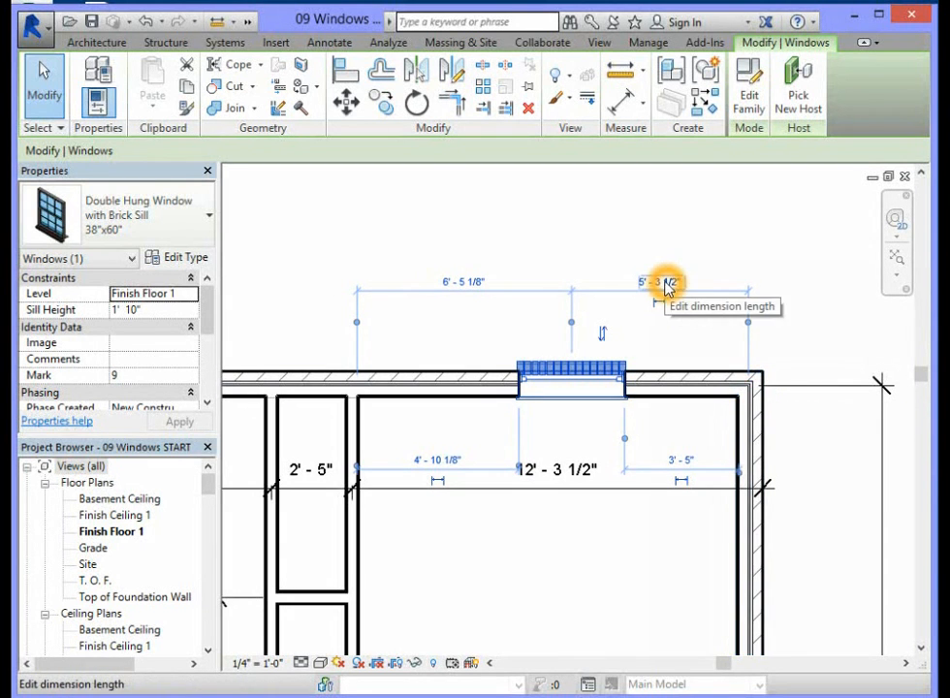
{"action": "left_click_drag", "start_coordinate": [748, 322], "coordinate": [748, 323]}
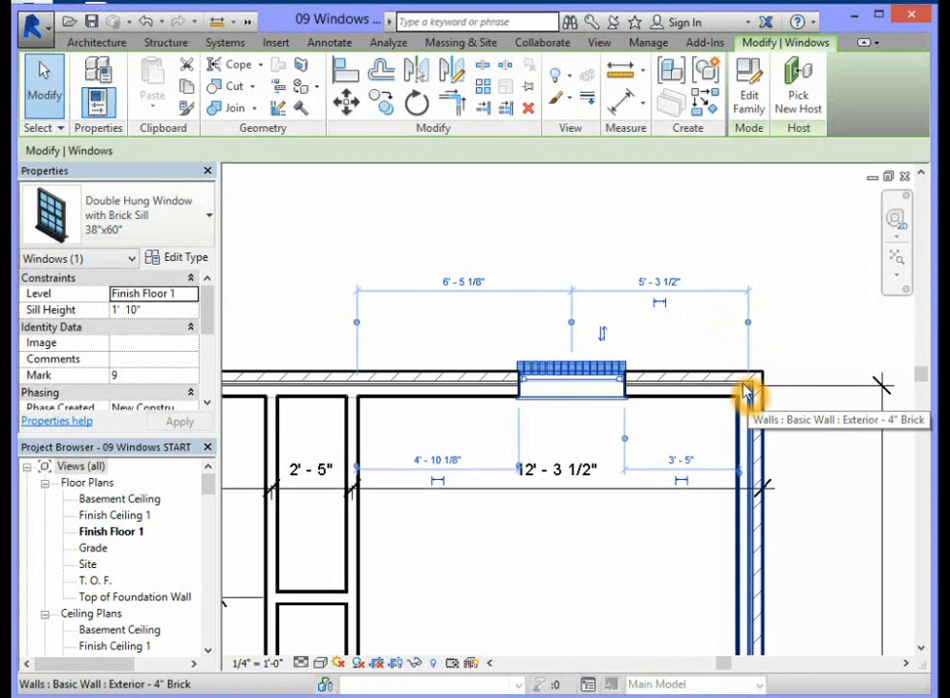
Step: Set the distance from the window's center to the exterior wall's stud face to 5'
{"action": "left_click", "coordinate": [665, 283]}
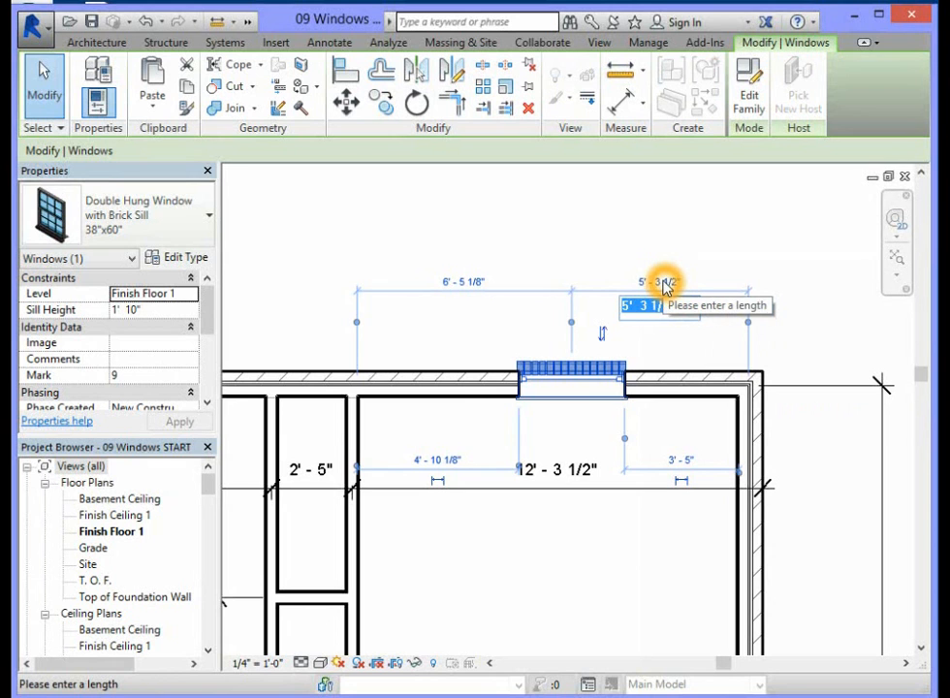
{"action": "type", "text": "5'"}
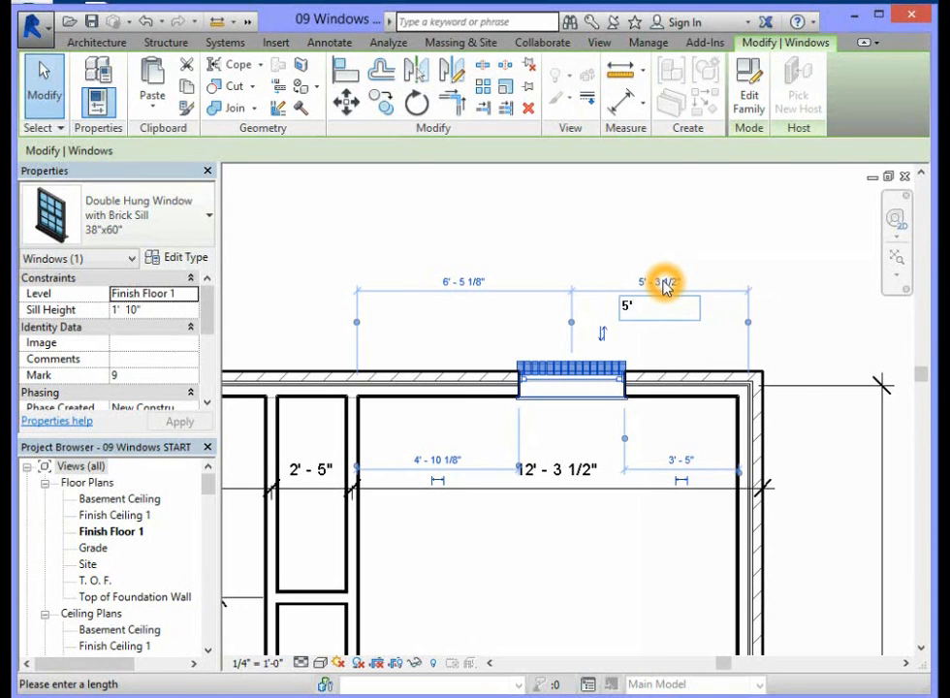
{"action": "key", "text": "Return"}
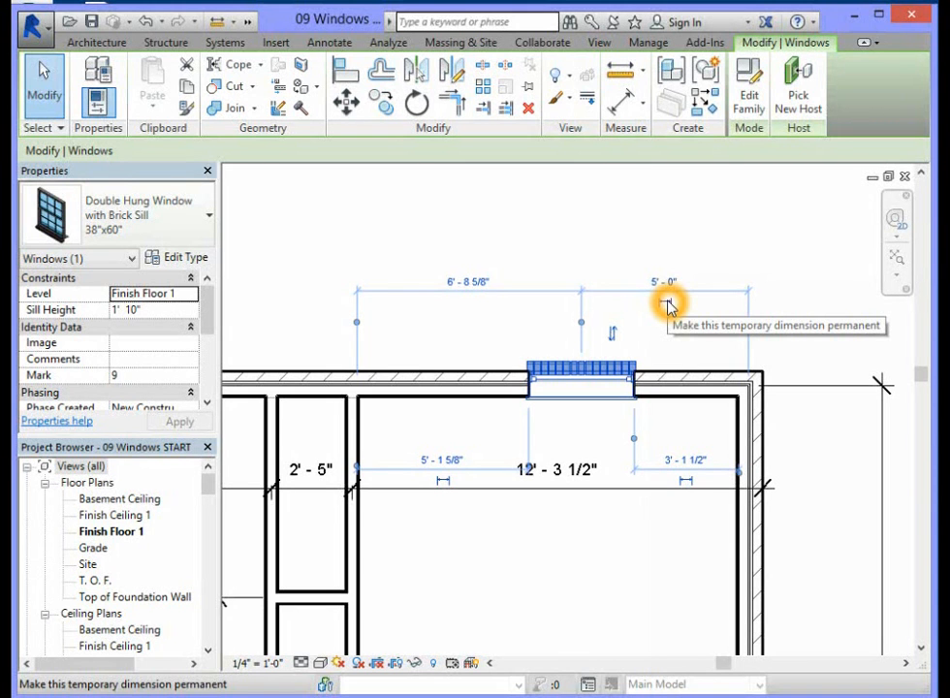
Step: Make the window's temporary location dimension permanent and lock its segment to the exterior wall
{"action": "left_click", "coordinate": [667, 305]}
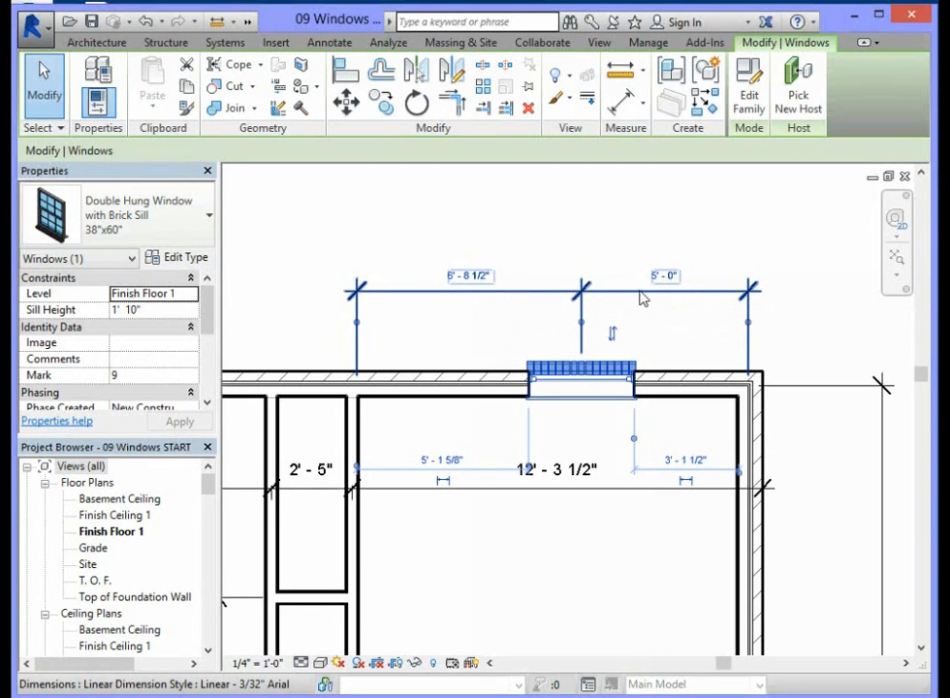
{"action": "left_click", "coordinate": [599, 242]}
{"action": "left_click", "coordinate": [599, 242]}
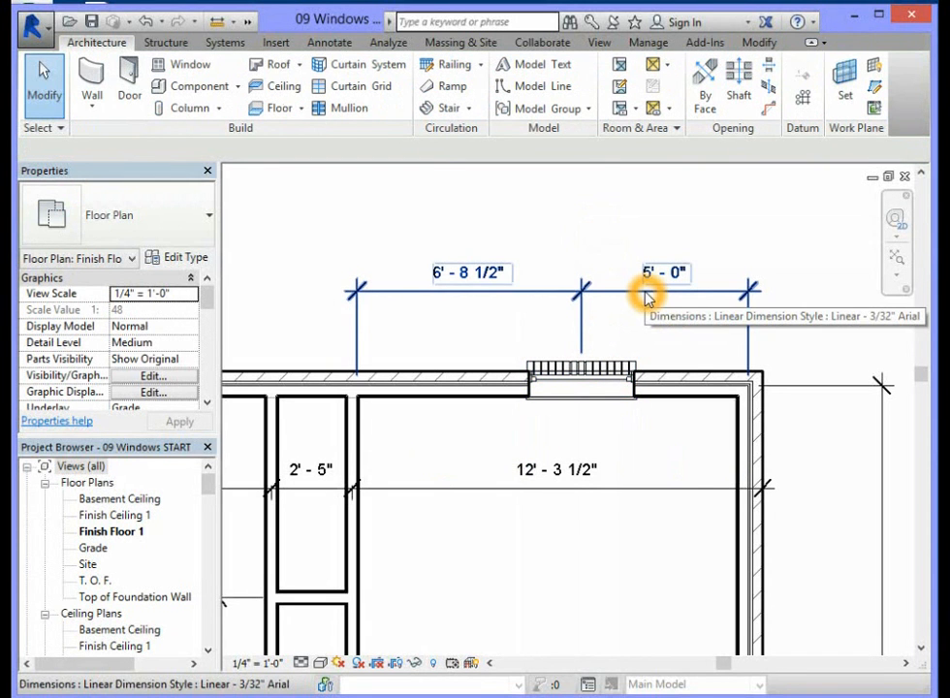
{"action": "left_click", "coordinate": [647, 297]}
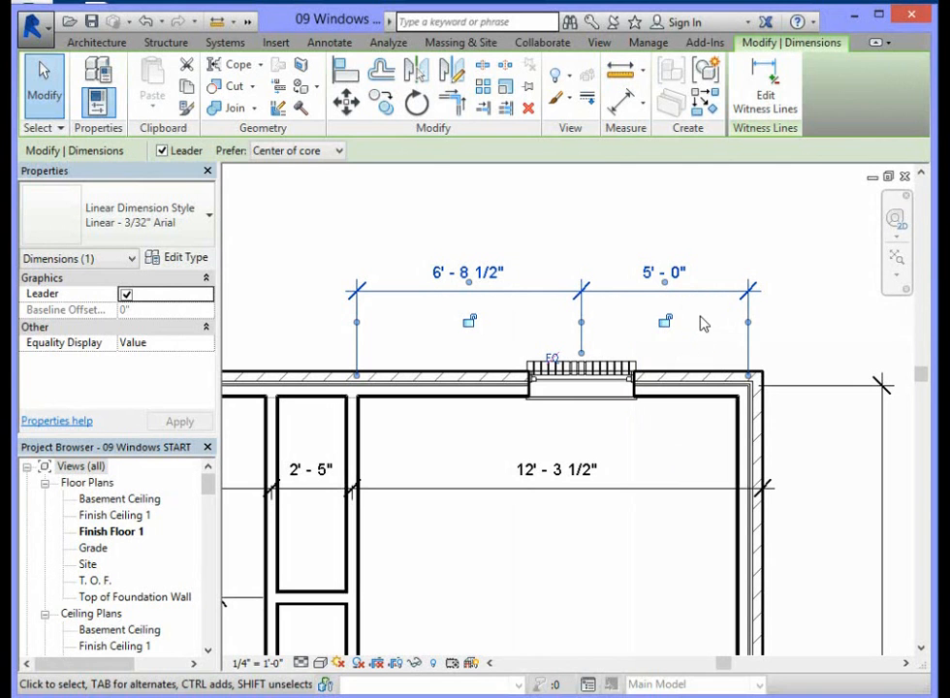
{"action": "left_click", "coordinate": [665, 324]}
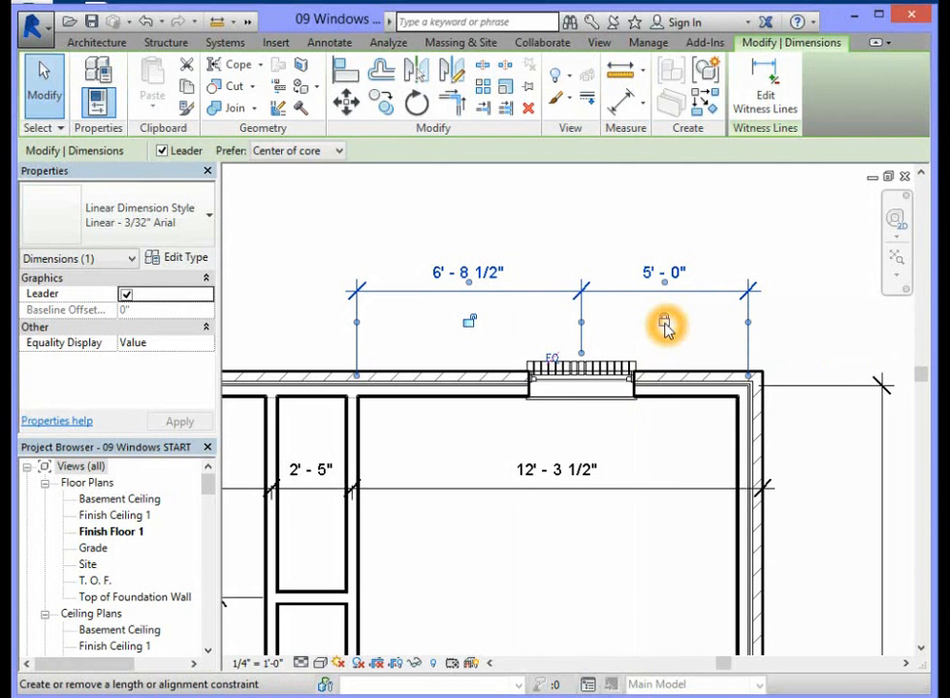
{"action": "left_click", "coordinate": [584, 247]}
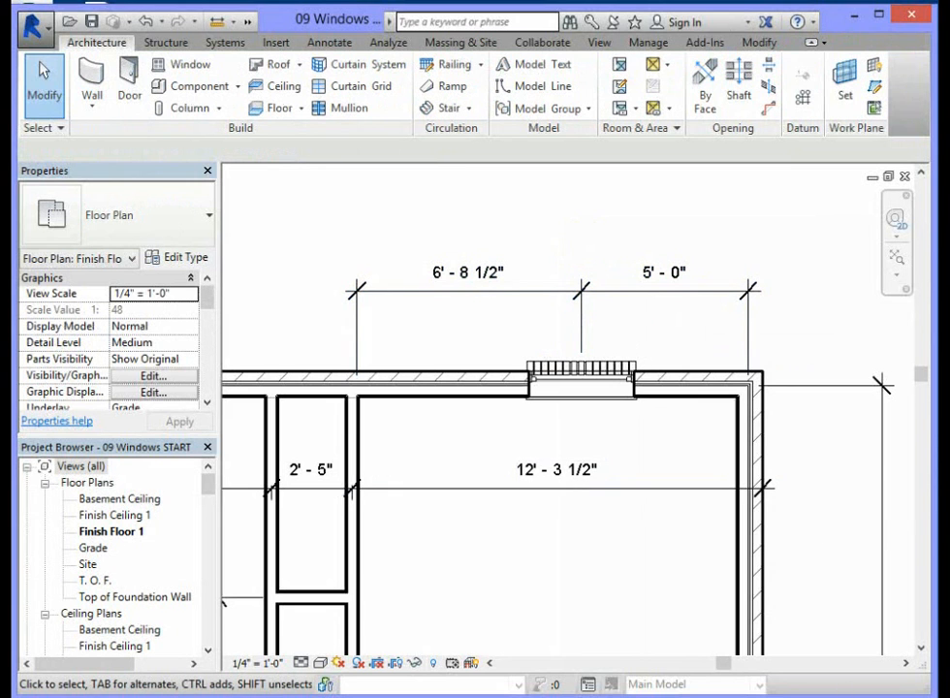
{"action": "left_click", "coordinate": [307, 278]}
{"action": "left_click", "coordinate": [409, 227]}
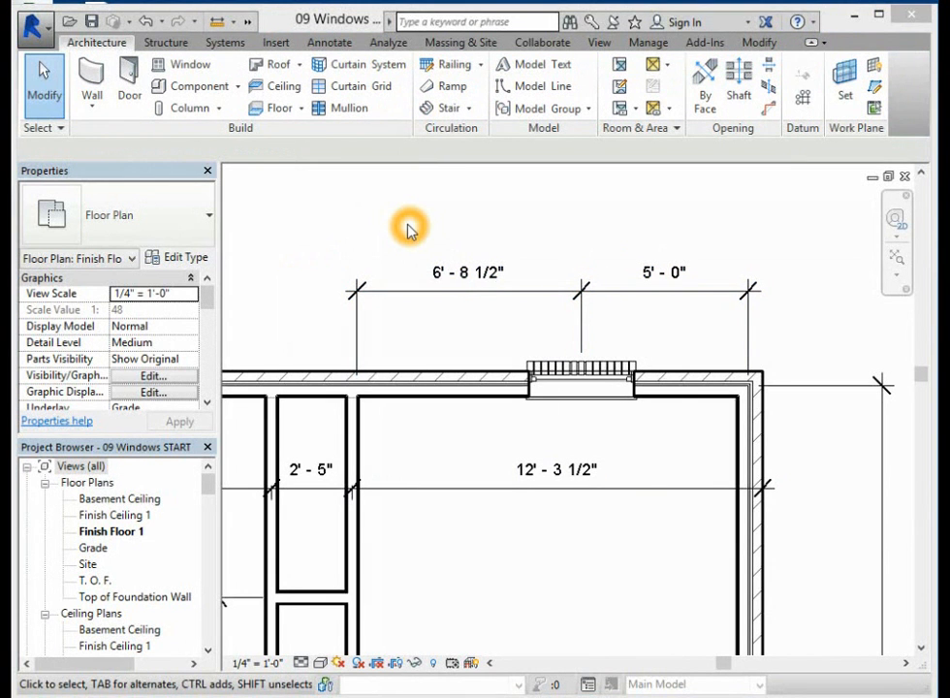
{"action": "left_click", "coordinate": [583, 347]}
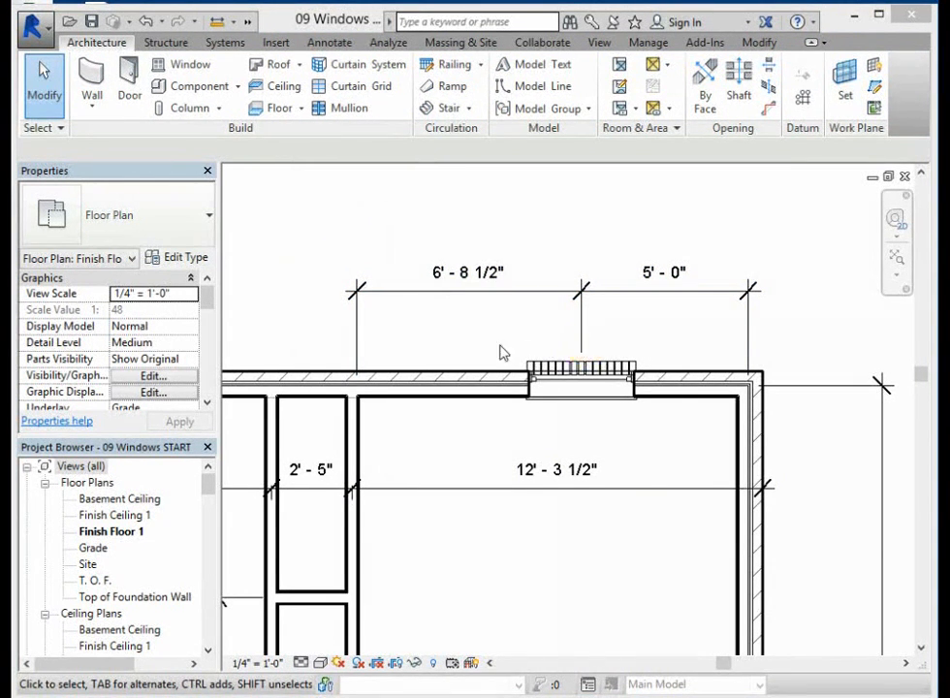
{"action": "left_click", "coordinate": [355, 428]}
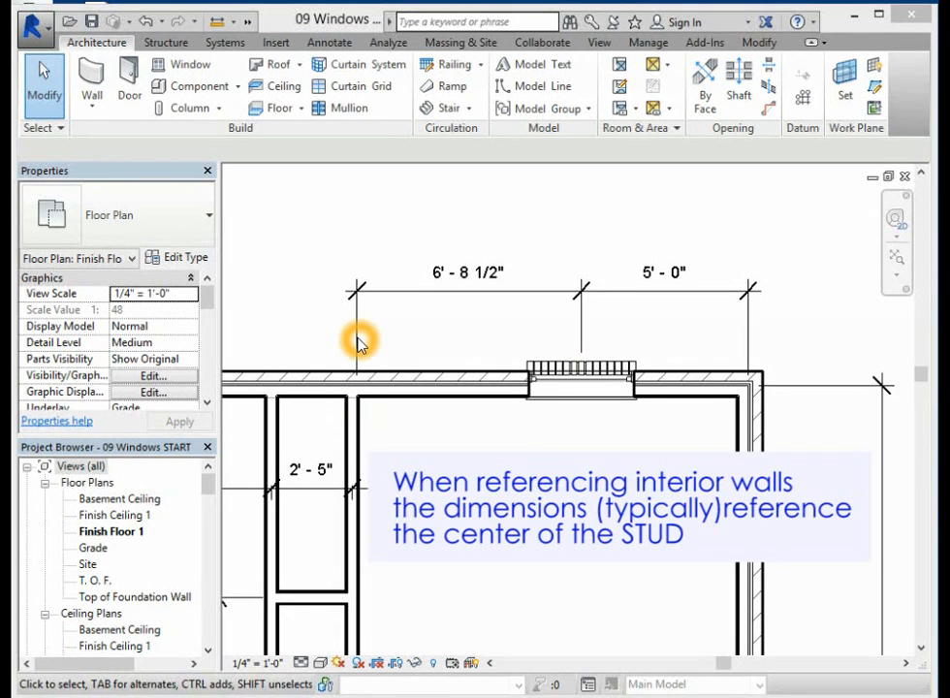
{"action": "left_click", "coordinate": [357, 342]}
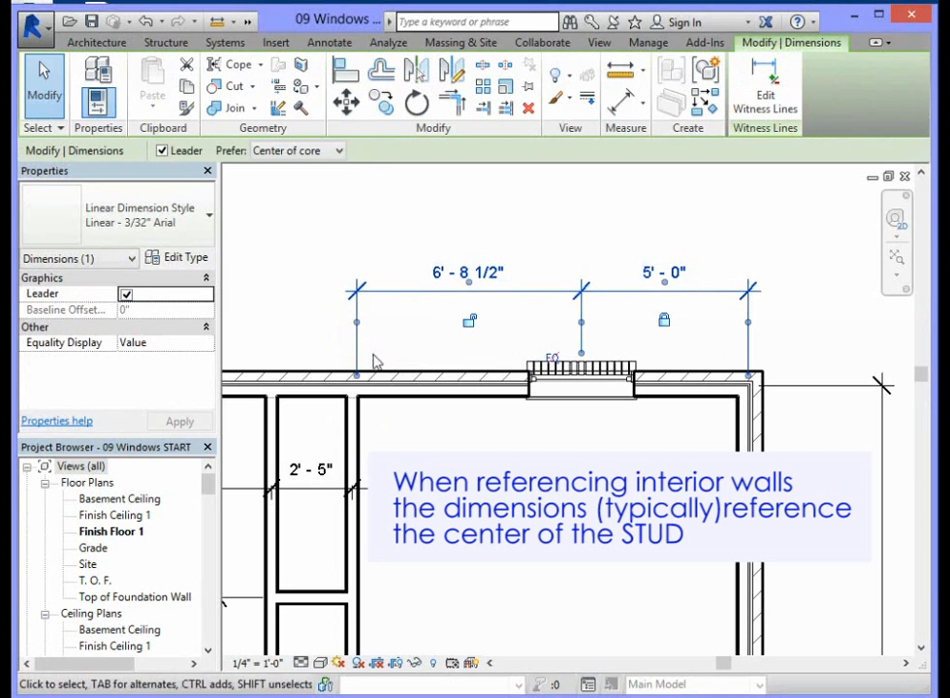
{"action": "left_click", "coordinate": [350, 423]}
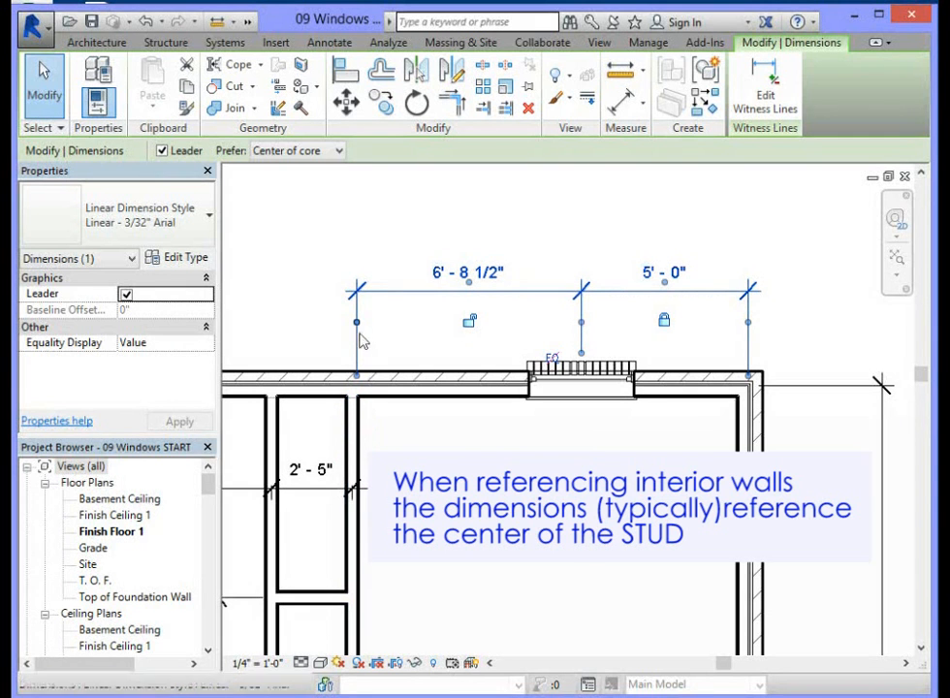
{"action": "left_click", "coordinate": [396, 255]}
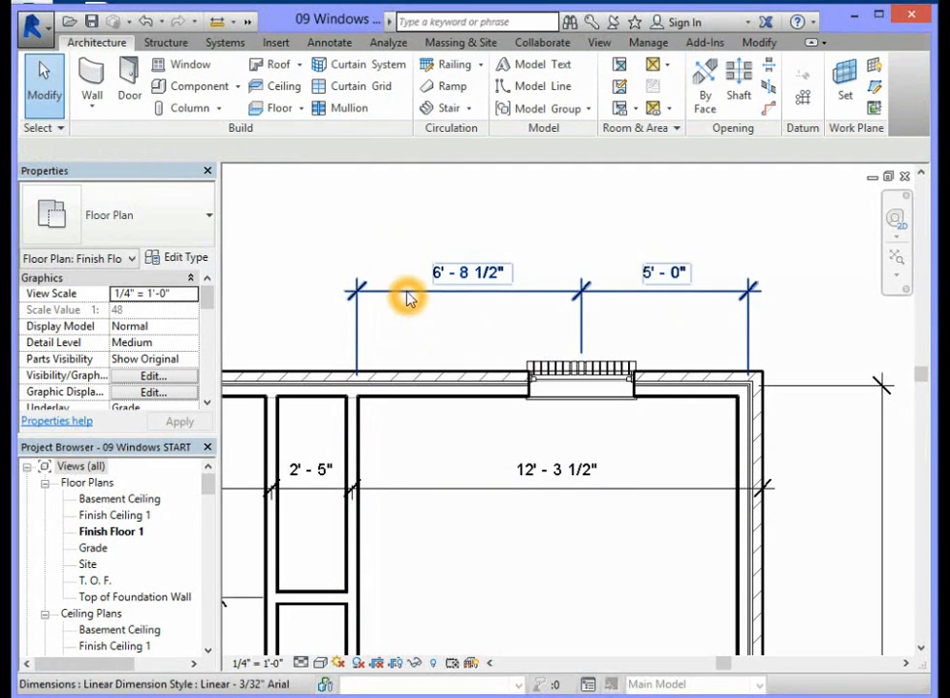
Step: Move the dimension's interior-wall witness line to the center of that wall and lock the segment between it and the window
{"action": "left_click", "coordinate": [408, 297]}
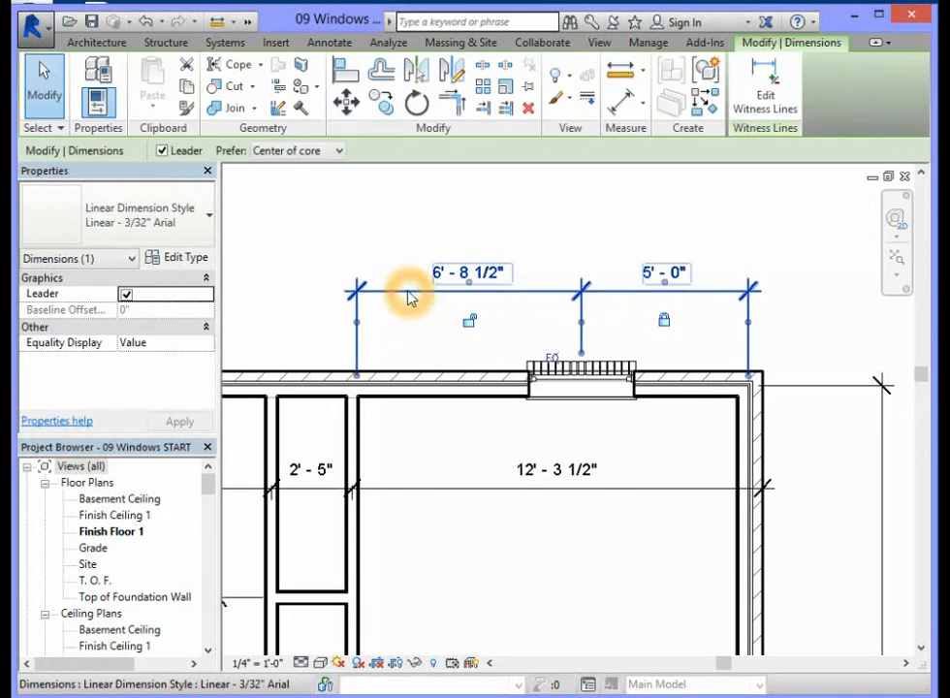
{"action": "left_click", "coordinate": [357, 325]}
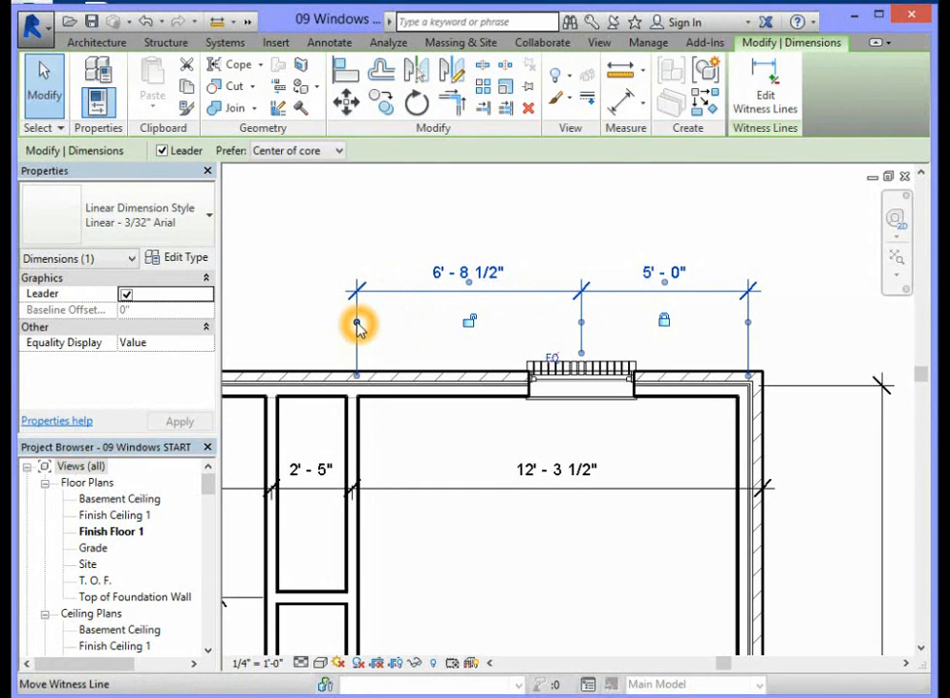
{"action": "left_click", "coordinate": [353, 324]}
{"action": "left_click", "coordinate": [353, 325]}
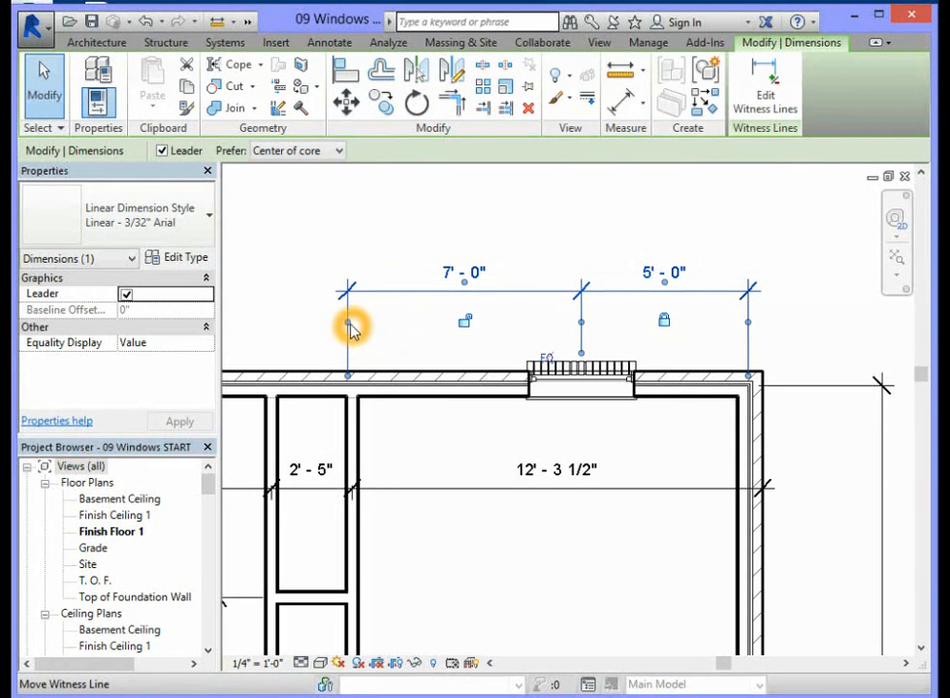
{"action": "left_click", "coordinate": [357, 326]}
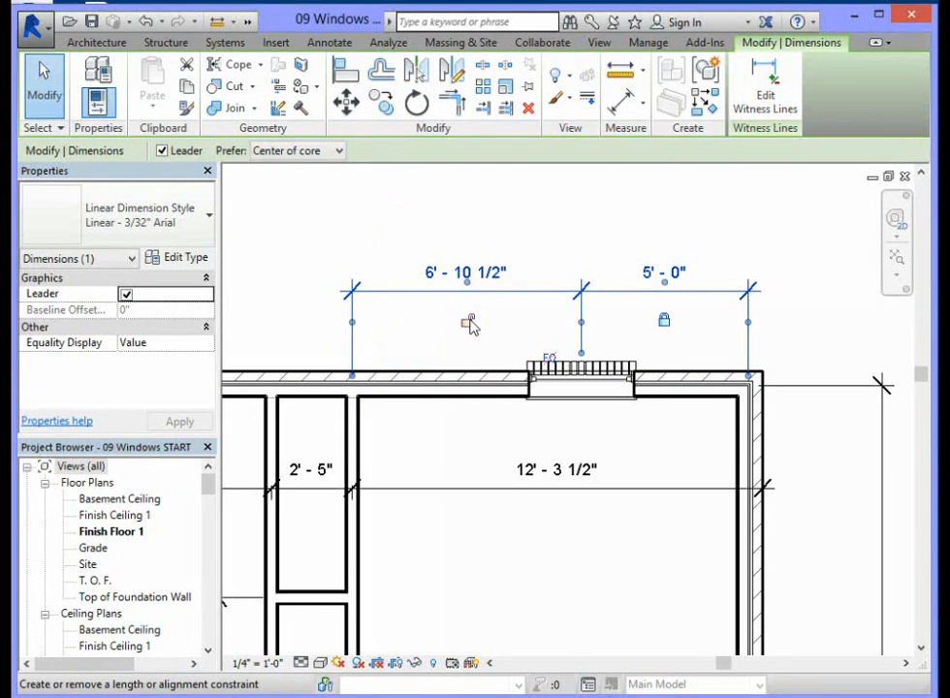
{"action": "left_click", "coordinate": [469, 324]}
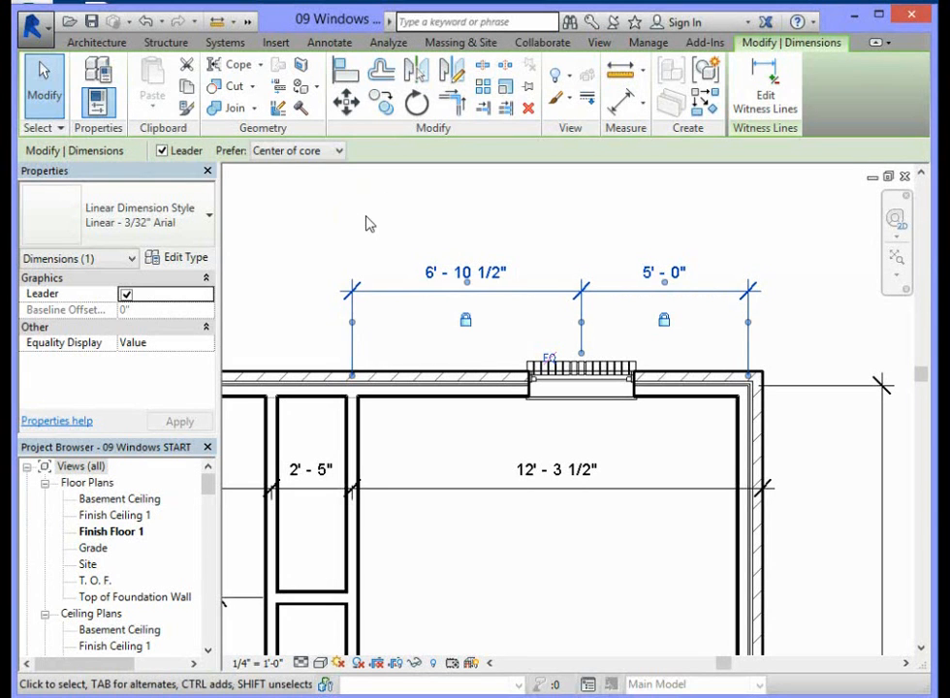
{"action": "left_click", "coordinate": [367, 222]}
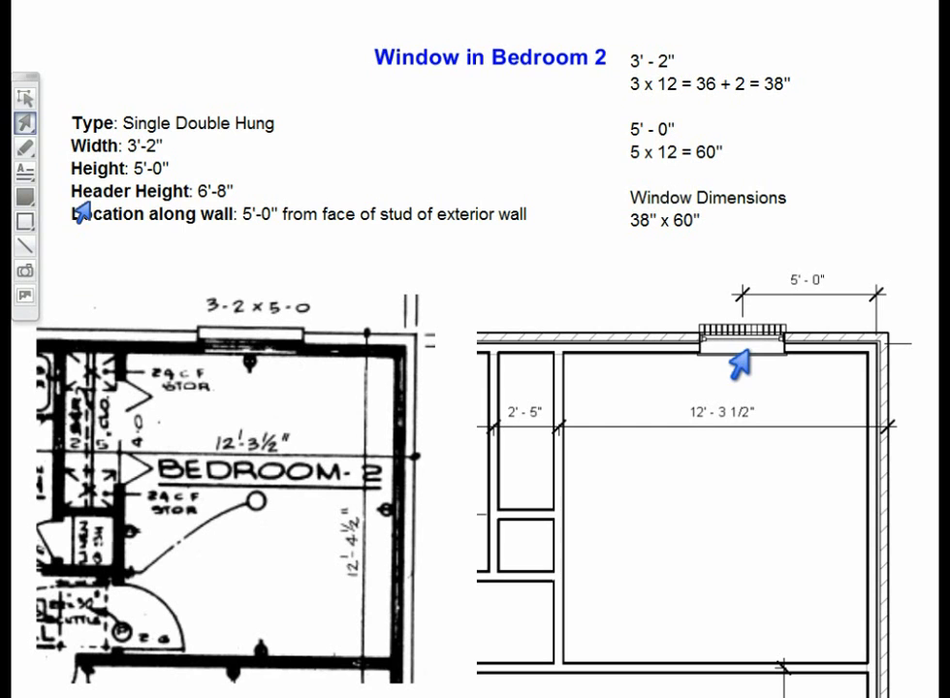
{"action": "left_click", "coordinate": [89, 203]}
{"action": "key", "text": "Page_Down"}
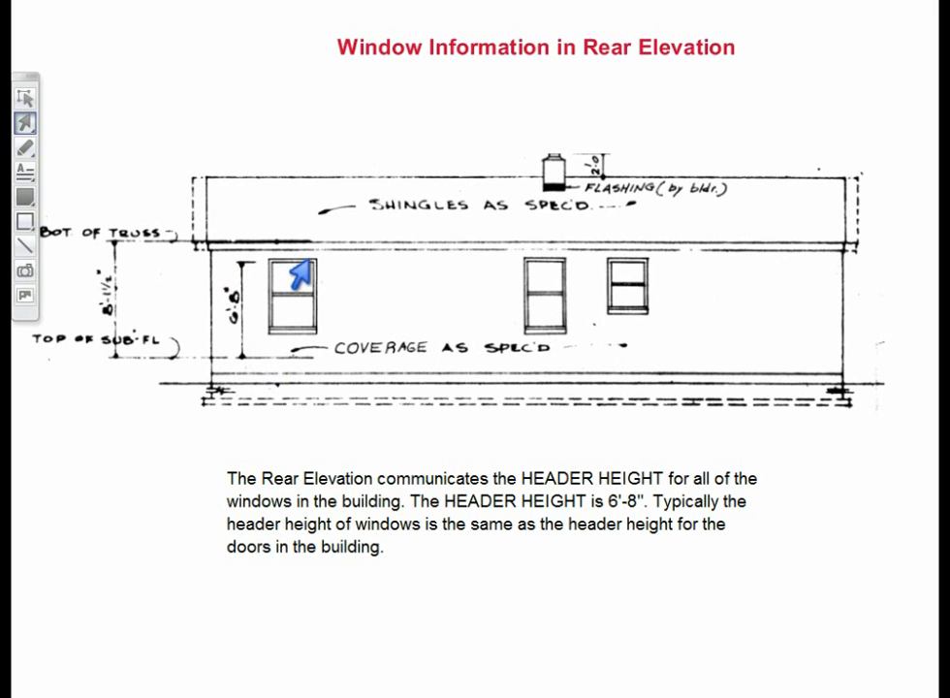
{"action": "left_click", "coordinate": [233, 263]}
{"action": "left_click", "coordinate": [229, 325]}
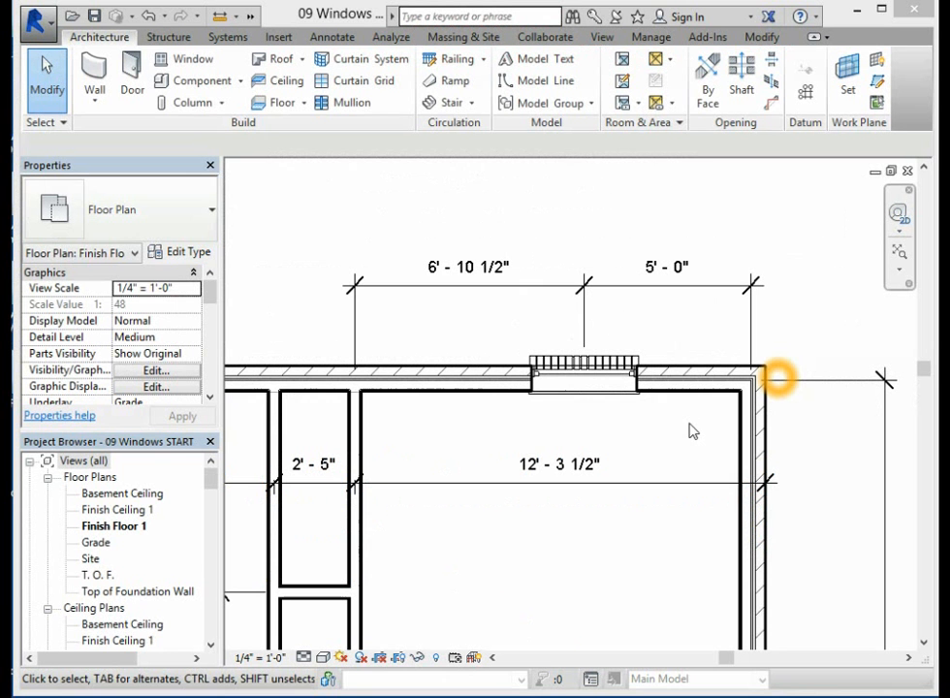
Step: Set the Bedroom 2 window's Head Height to 6' 8" and apply the change
{"action": "left_click", "coordinate": [572, 377]}
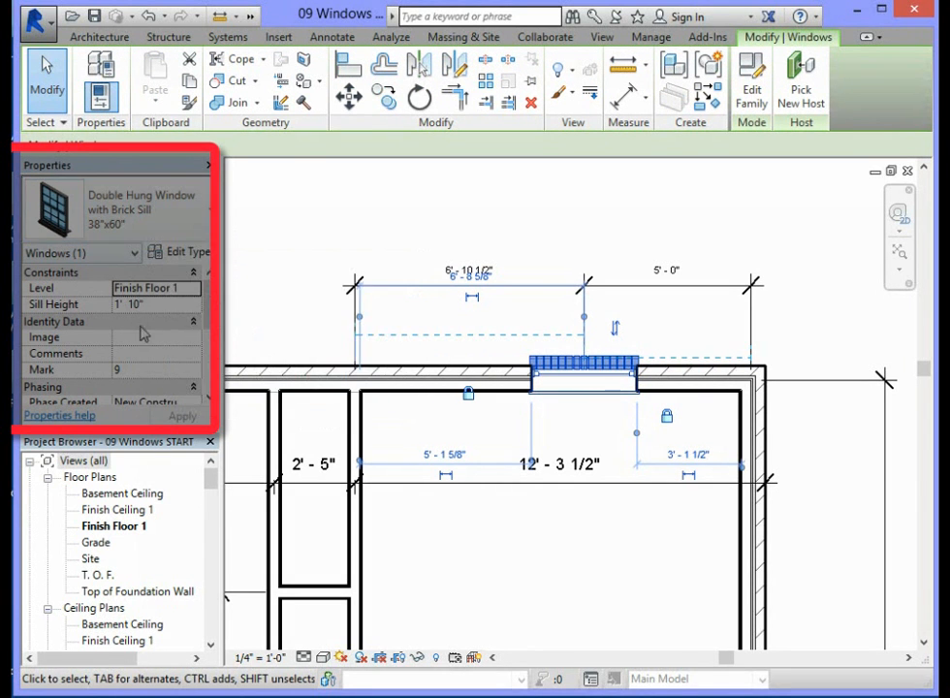
{"action": "scroll", "coordinate": [211, 316], "scroll_direction": "down", "scroll_amount": 2}
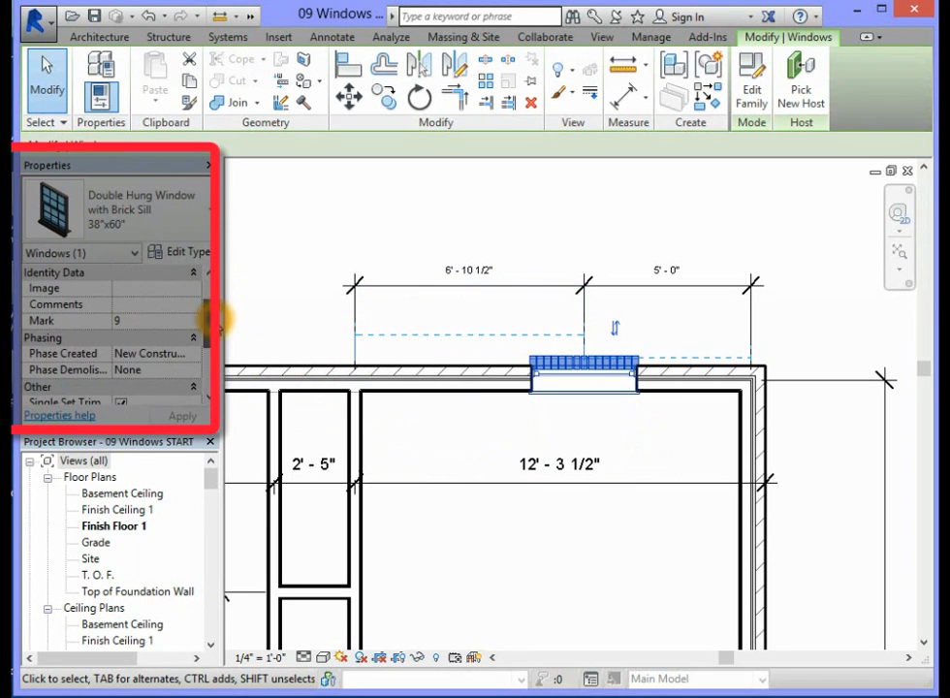
{"action": "left_click_drag", "start_coordinate": [212, 324], "coordinate": [211, 373]}
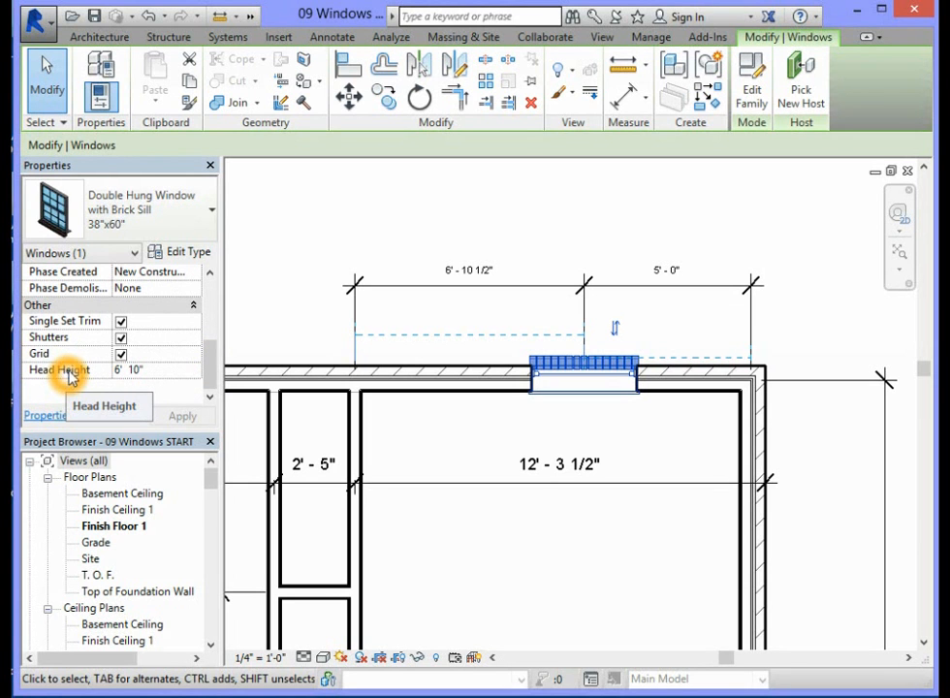
{"action": "left_click", "coordinate": [141, 370]}
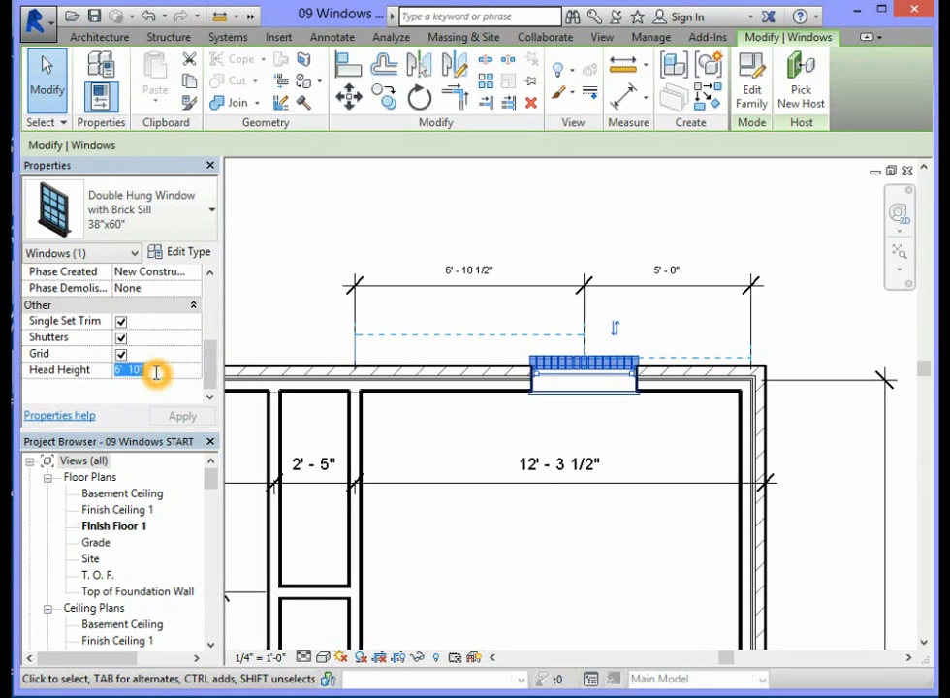
{"action": "type", "text": "6"}
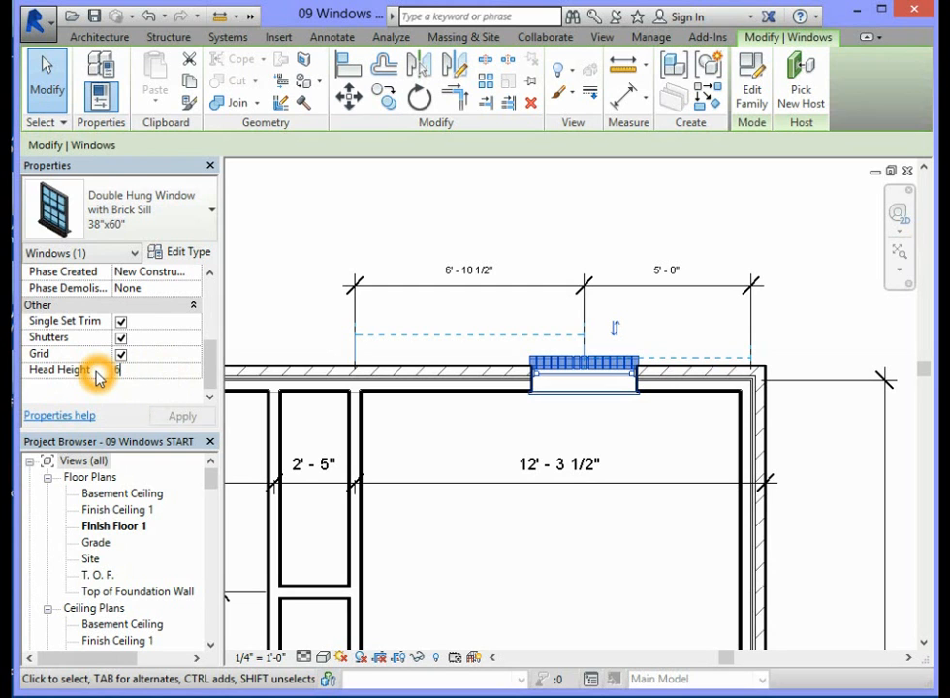
{"action": "key", "text": "Return"}
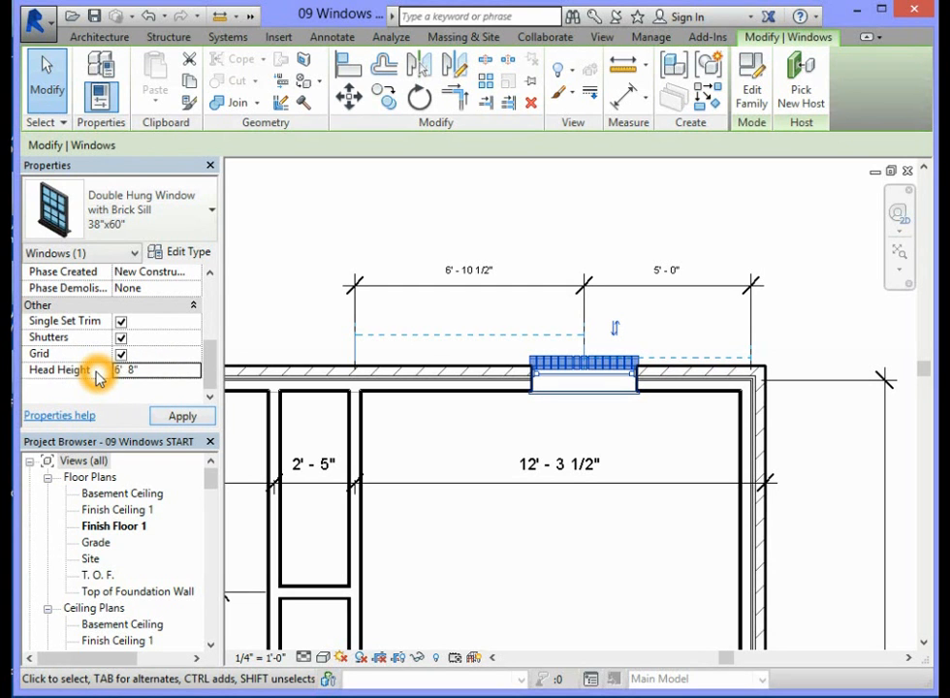
{"action": "left_click", "coordinate": [180, 417]}
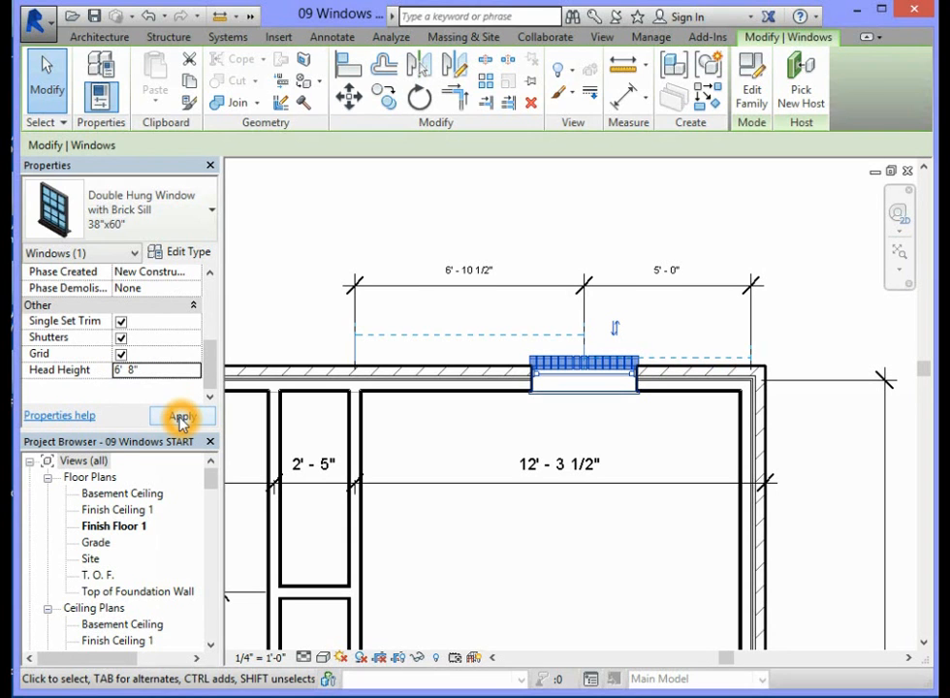
{"action": "left_click", "coordinate": [779, 215]}
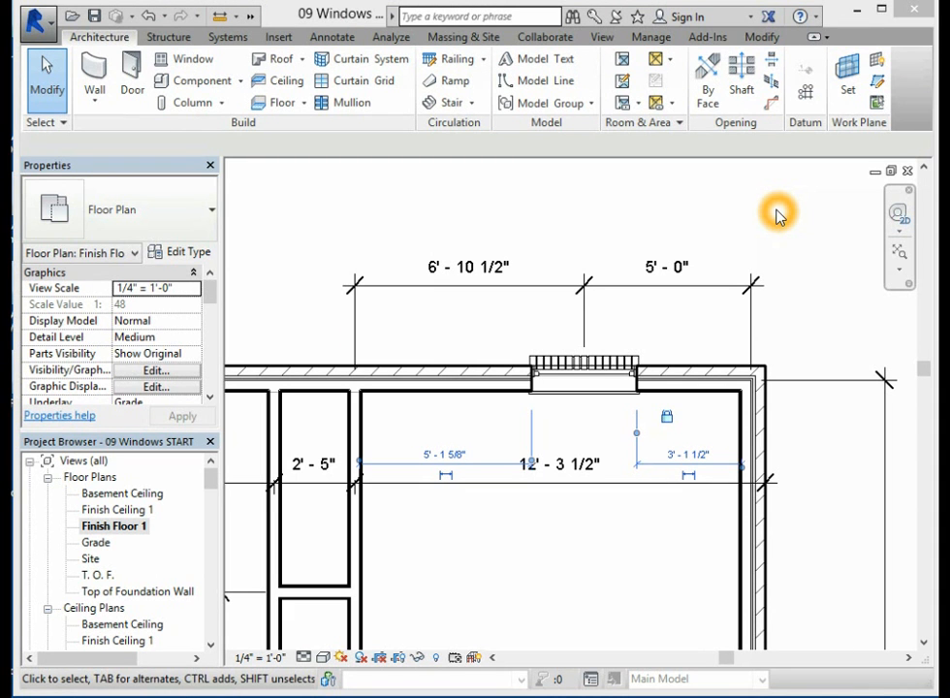
Step: Open the North building elevation and select the 38"x60" double hung window to examine its placement in the brick wall
{"action": "left_click", "coordinate": [210, 482]}
{"action": "left_click_drag", "start_coordinate": [211, 482], "coordinate": [210, 505]}
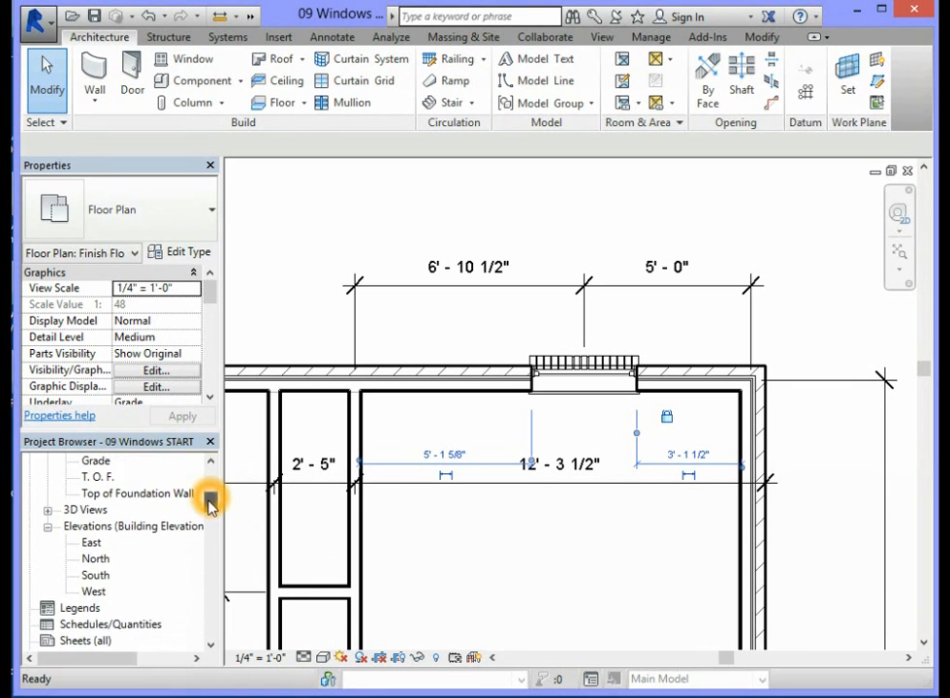
{"action": "left_click", "coordinate": [163, 530]}
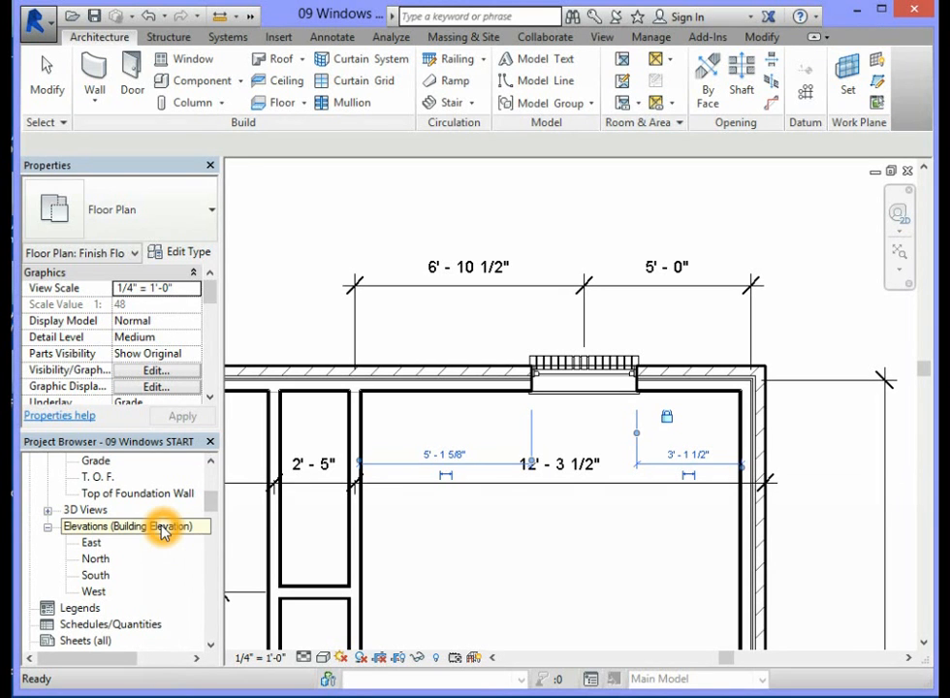
{"action": "double_click", "coordinate": [95, 561]}
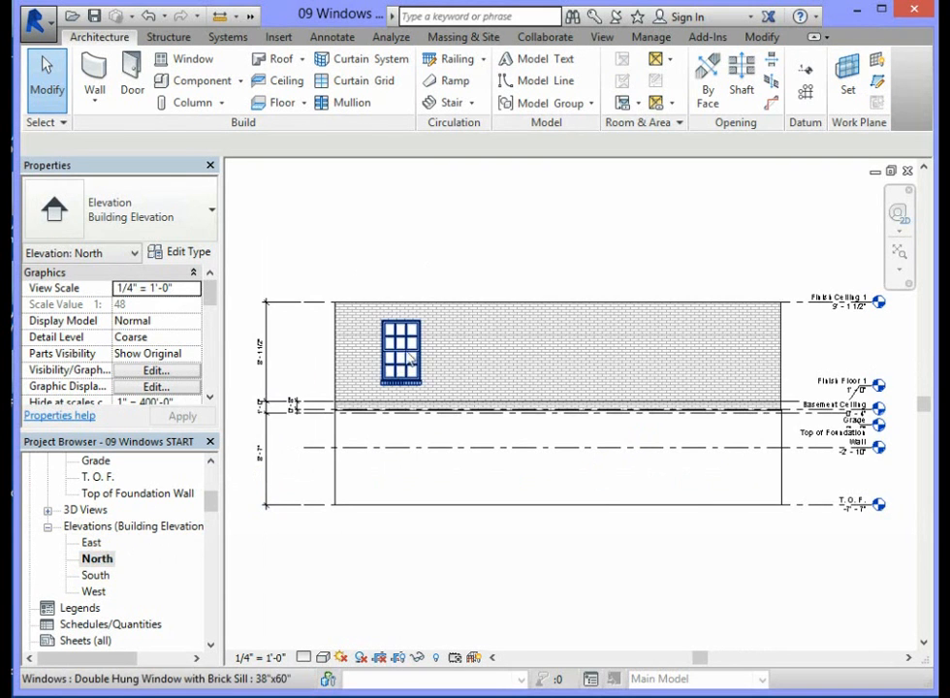
{"action": "scroll", "coordinate": [409, 358], "scroll_direction": "up", "scroll_amount": 5}
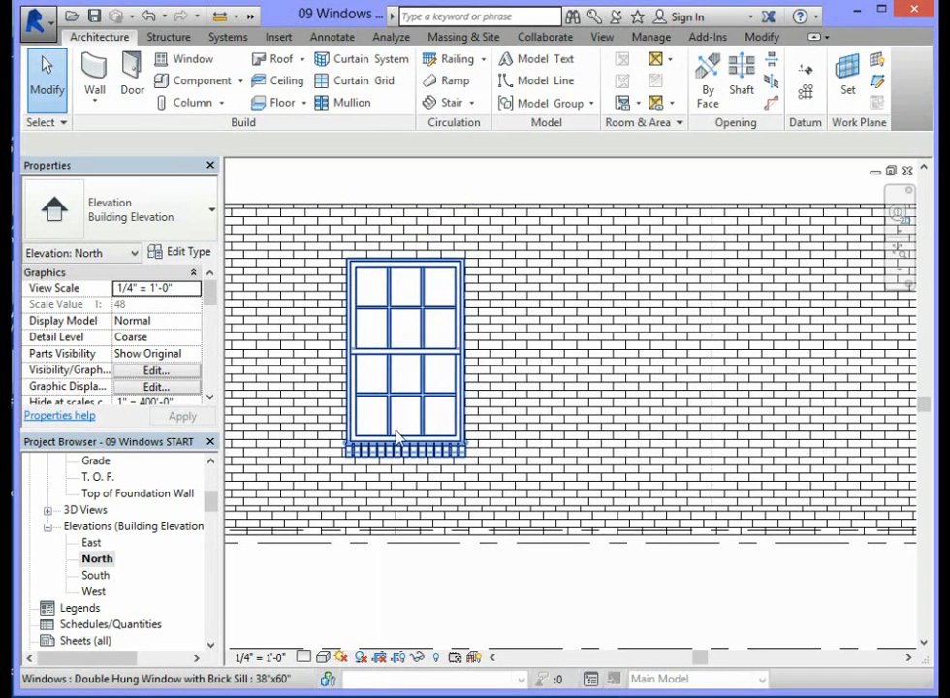
{"action": "left_click", "coordinate": [392, 533]}
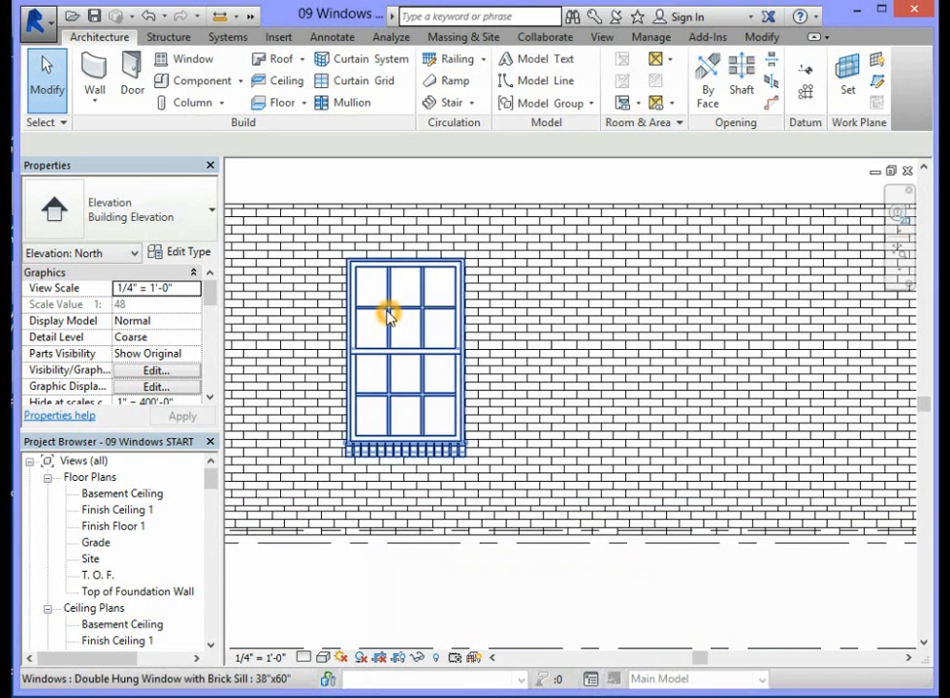
{"action": "left_click", "coordinate": [388, 315]}
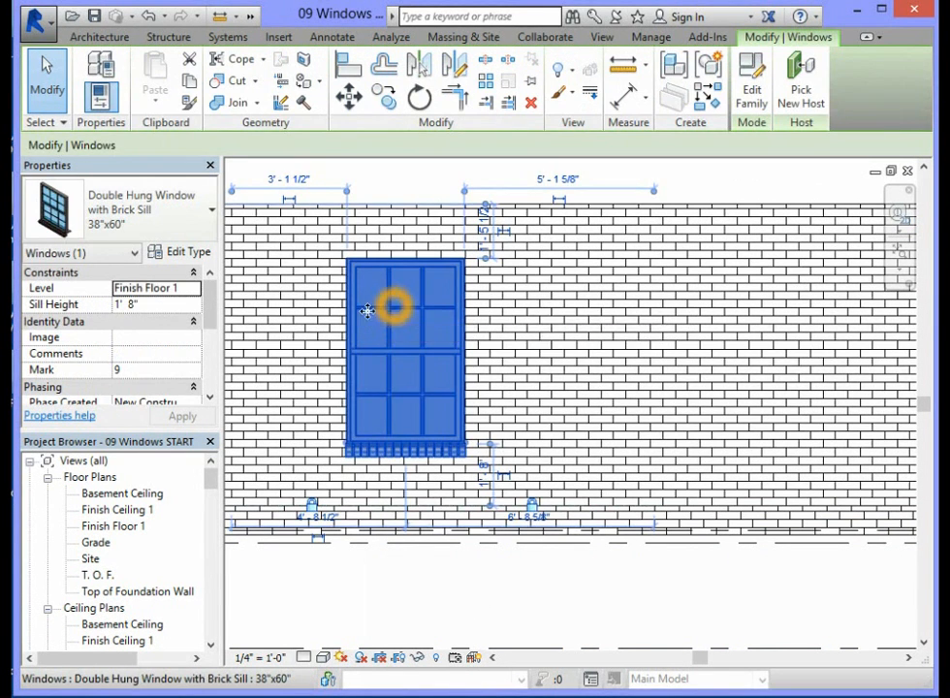
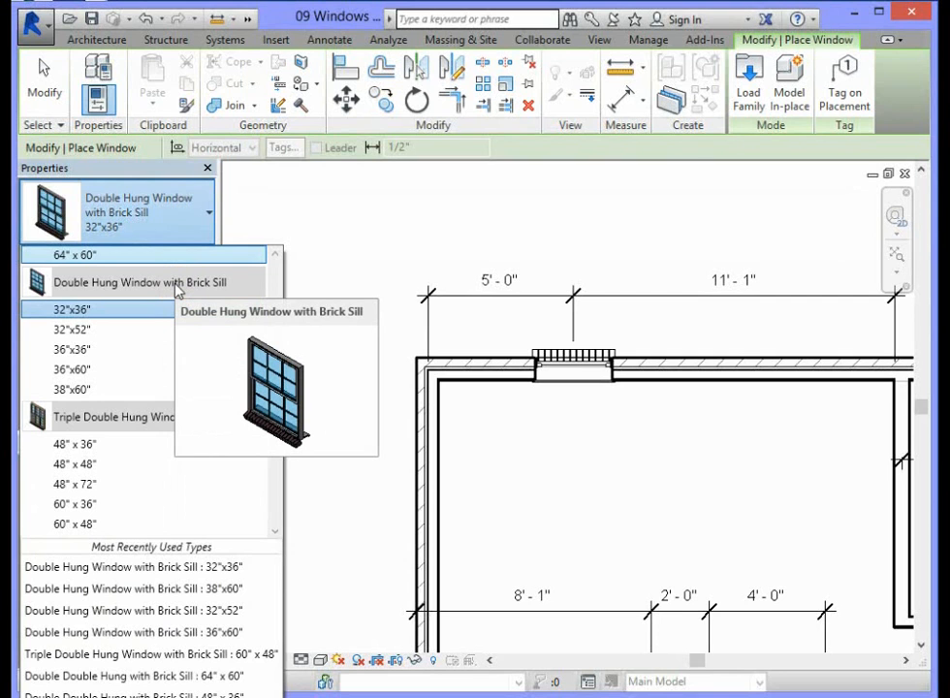
Step: Place a 32"x52" Double Hung Window with Brick Sill in the exterior wall between the existing window and the interior wall
{"action": "left_click", "coordinate": [176, 288]}
{"action": "left_click", "coordinate": [82, 333]}
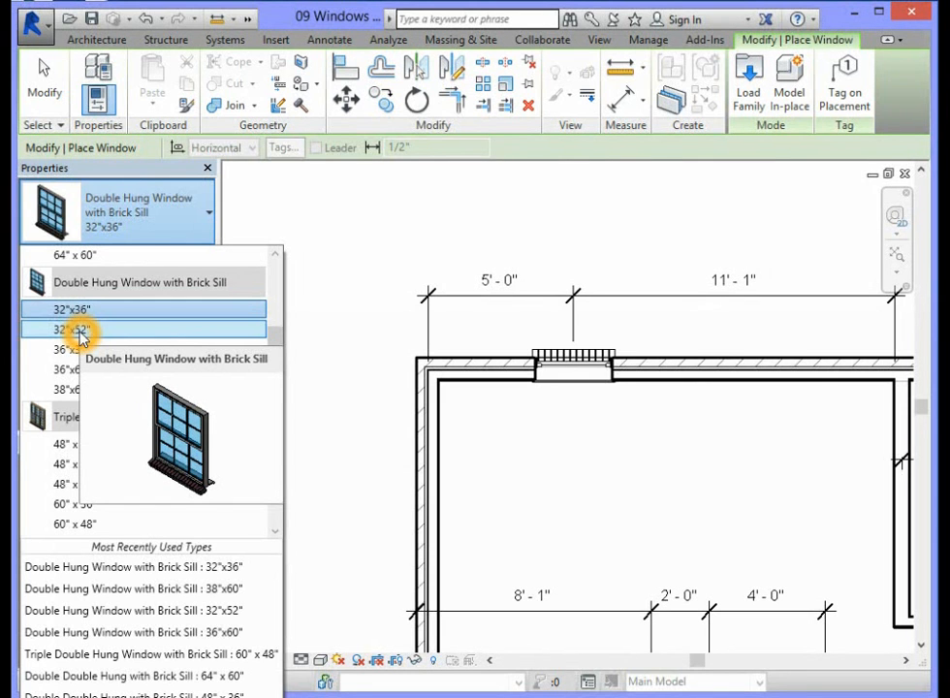
{"action": "left_click", "coordinate": [79, 330]}
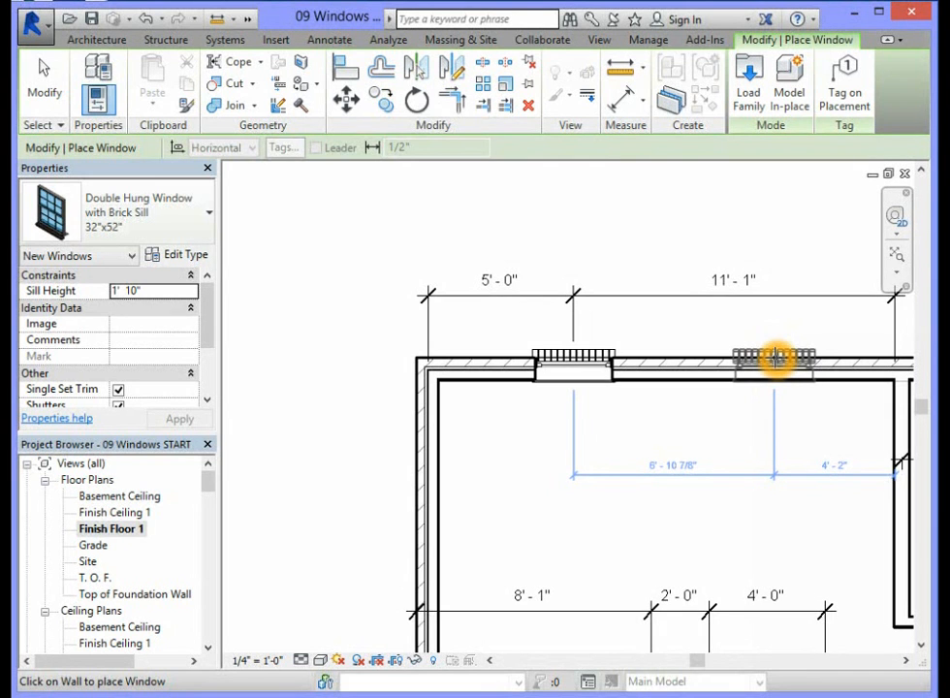
{"action": "left_click", "coordinate": [775, 358]}
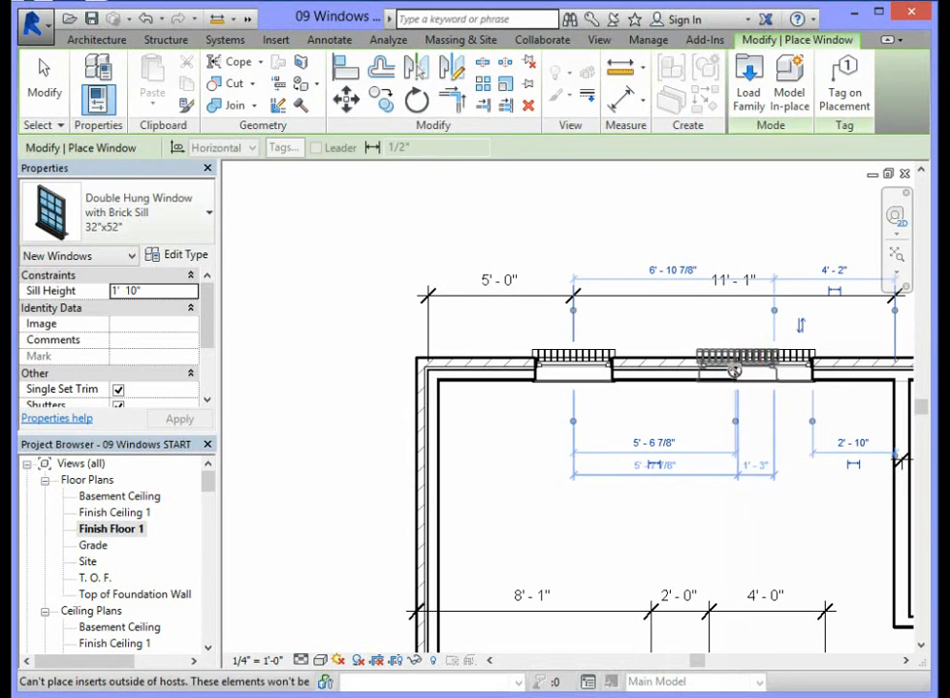
{"action": "left_click", "coordinate": [45, 87]}
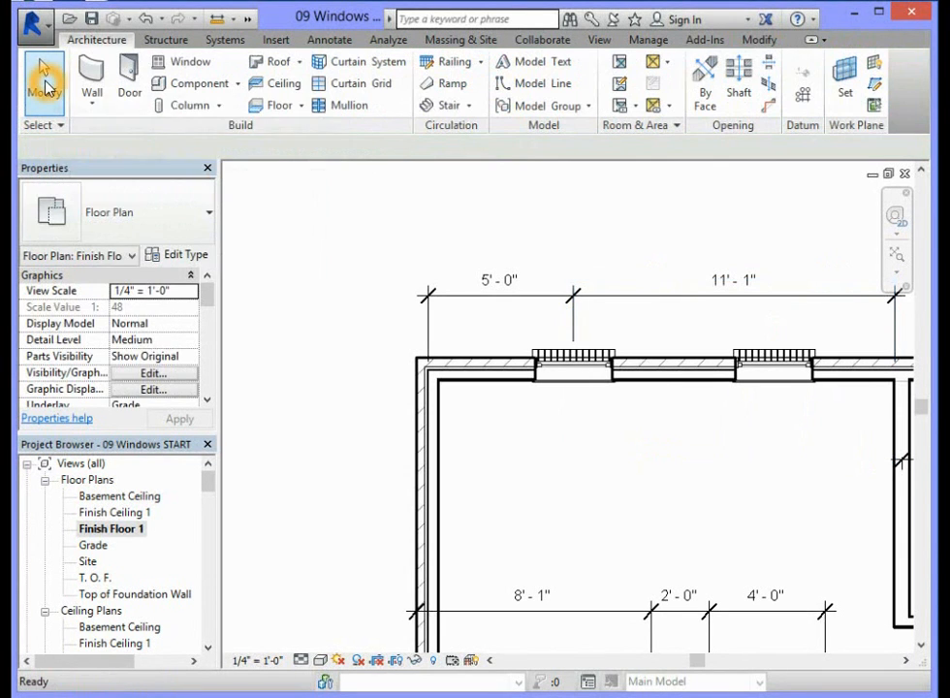
{"action": "left_click", "coordinate": [454, 431]}
{"action": "left_click", "coordinate": [678, 609]}
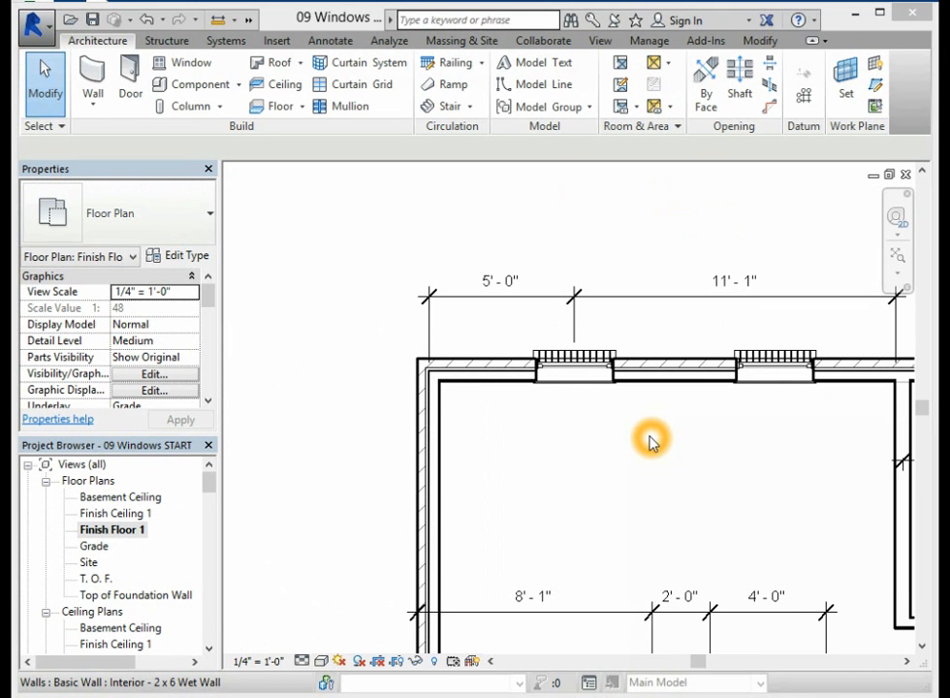
Step: Set the center-to-center distance between the new 32"x52" window and the neighboring window to 7'
{"action": "left_click", "coordinate": [779, 366]}
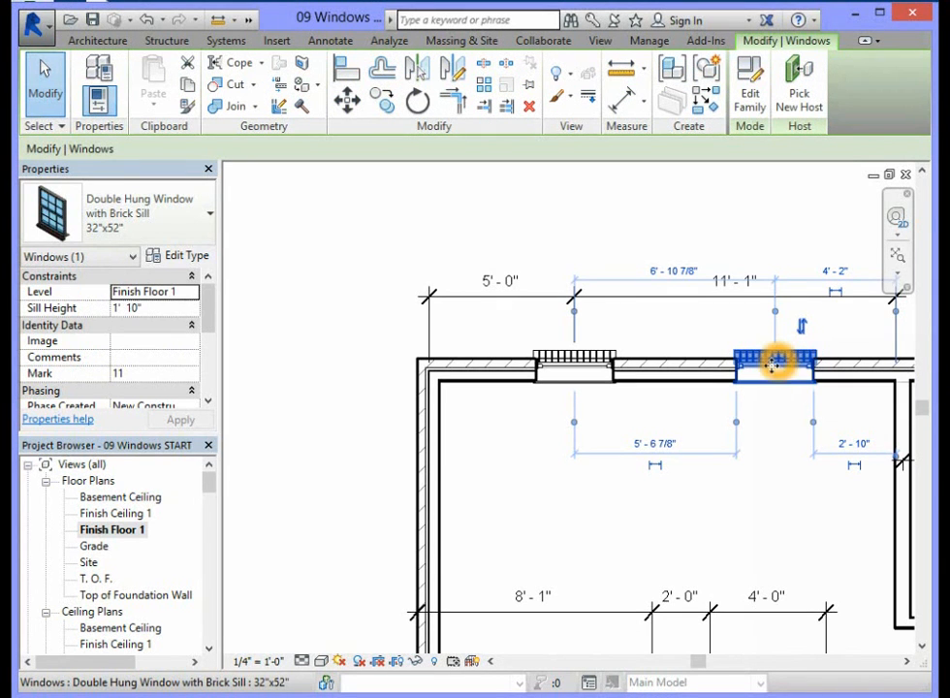
{"action": "left_click", "coordinate": [676, 276]}
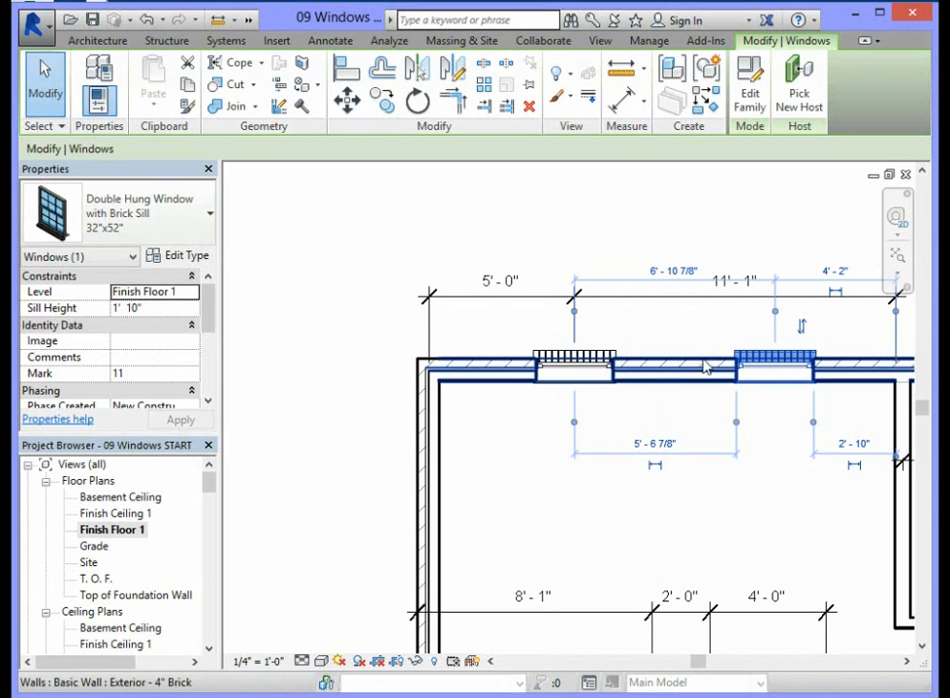
{"action": "left_click", "coordinate": [776, 364]}
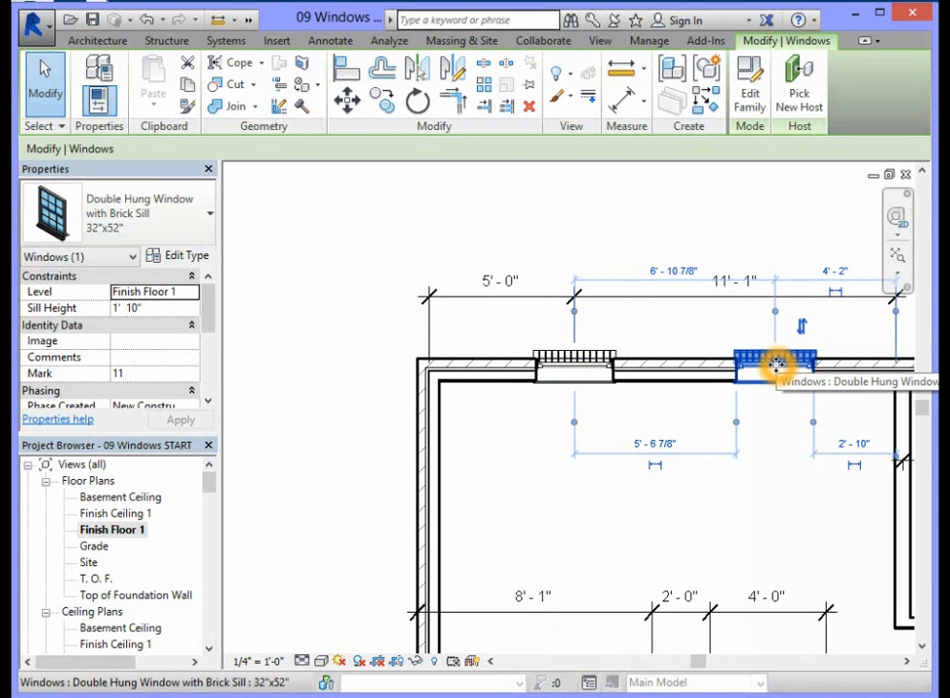
{"action": "left_click", "coordinate": [676, 272]}
{"action": "left_click", "coordinate": [676, 275]}
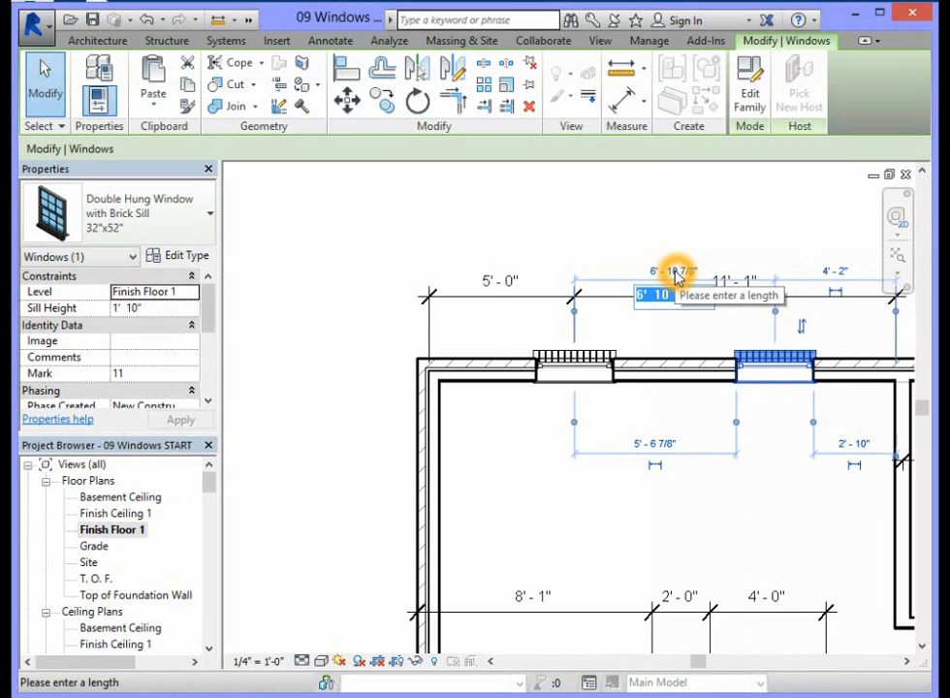
{"action": "type", "text": "7'"}
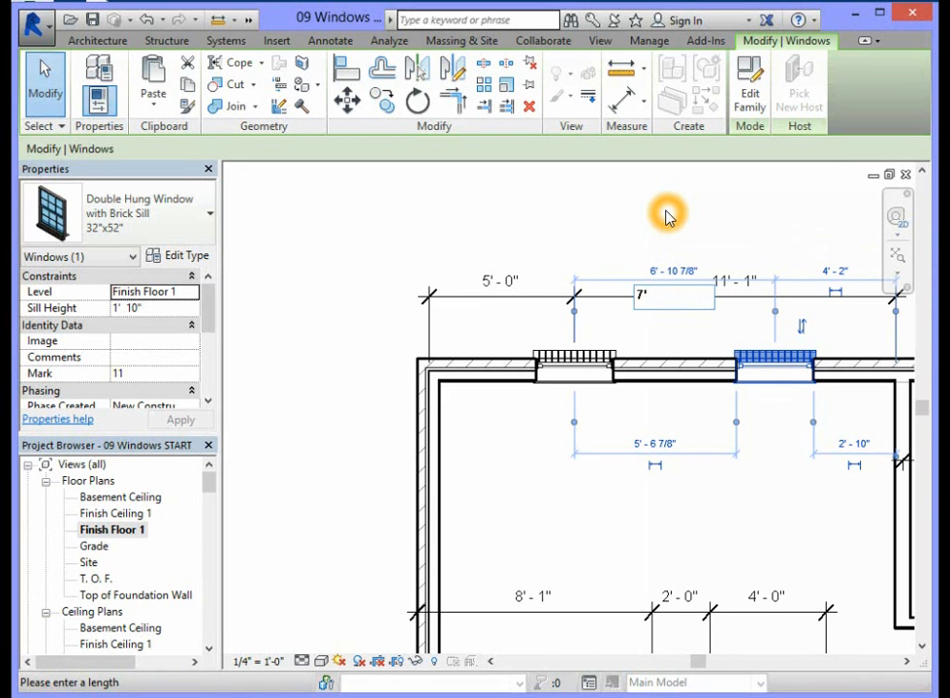
{"action": "key", "text": "Return"}
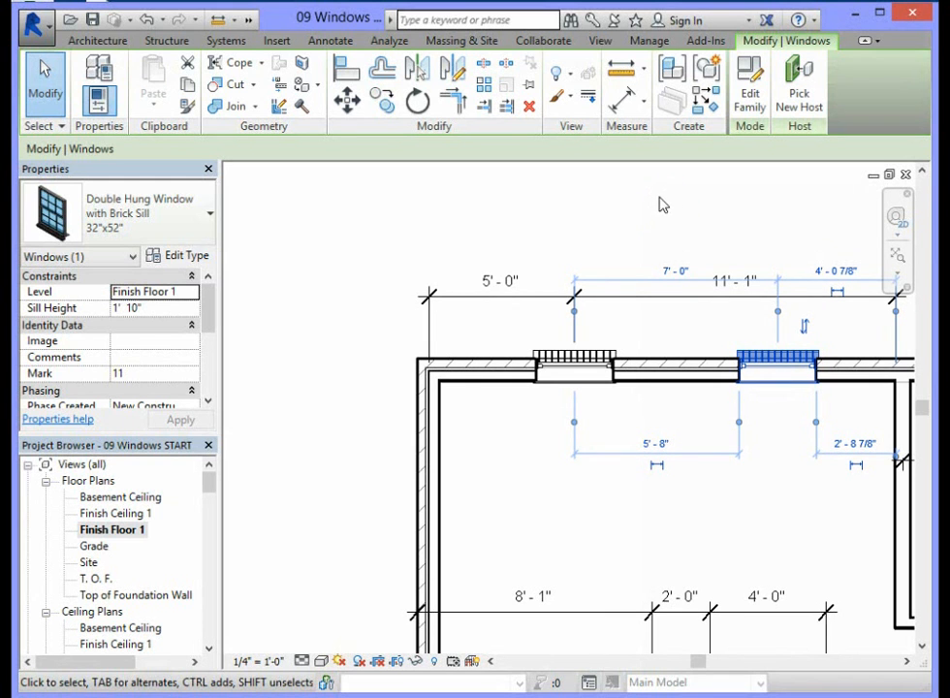
{"action": "left_click", "coordinate": [656, 203]}
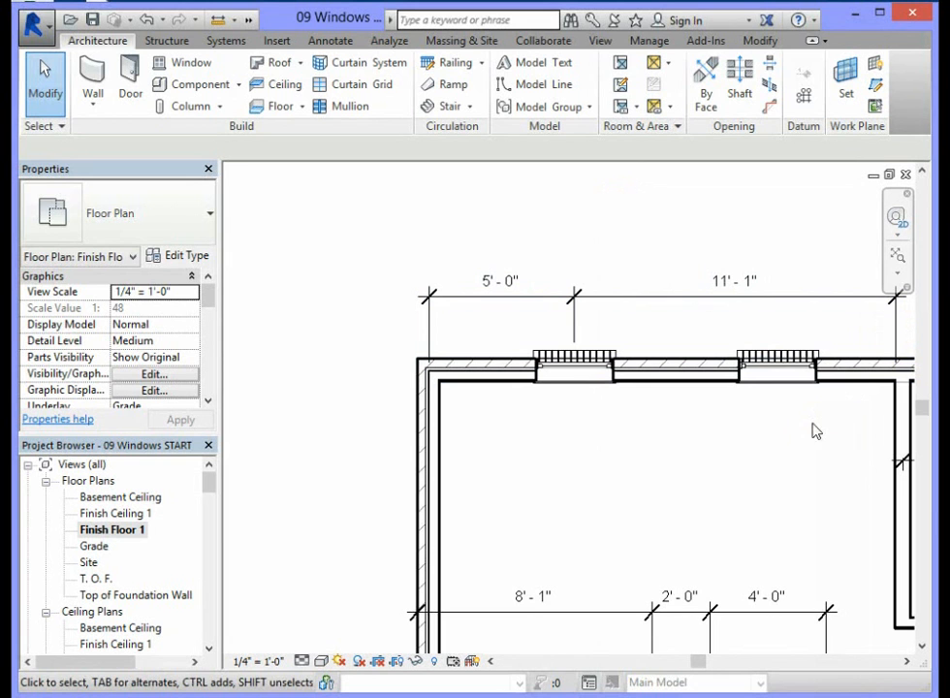
Step: Move the dimension string's interior-wall witness line to the new window's center and lock the segment between the two windows
{"action": "left_click_drag", "start_coordinate": [698, 660], "coordinate": [724, 661]}
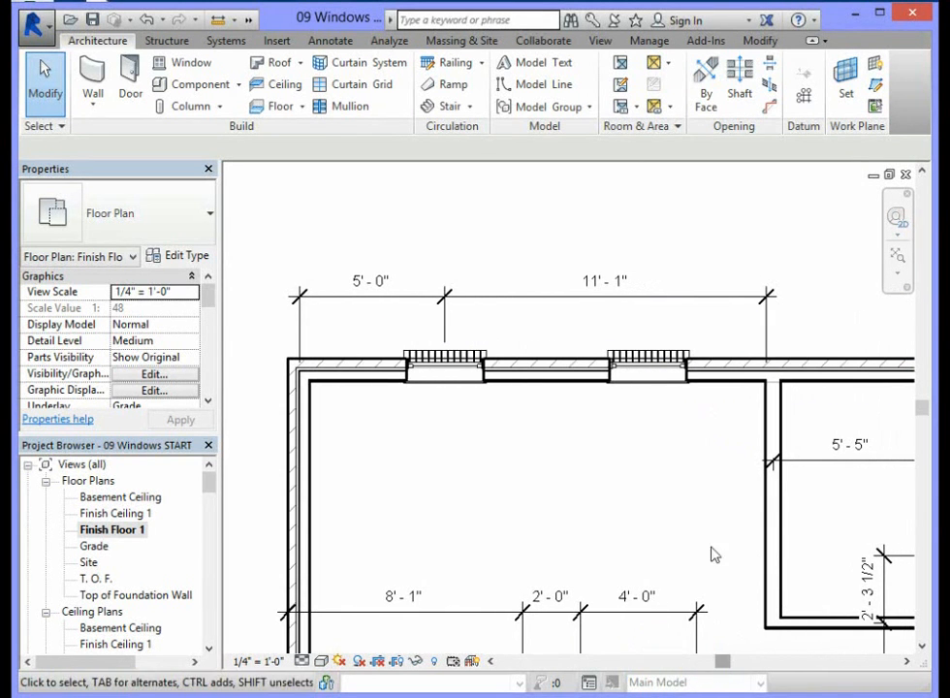
{"action": "left_click", "coordinate": [643, 357]}
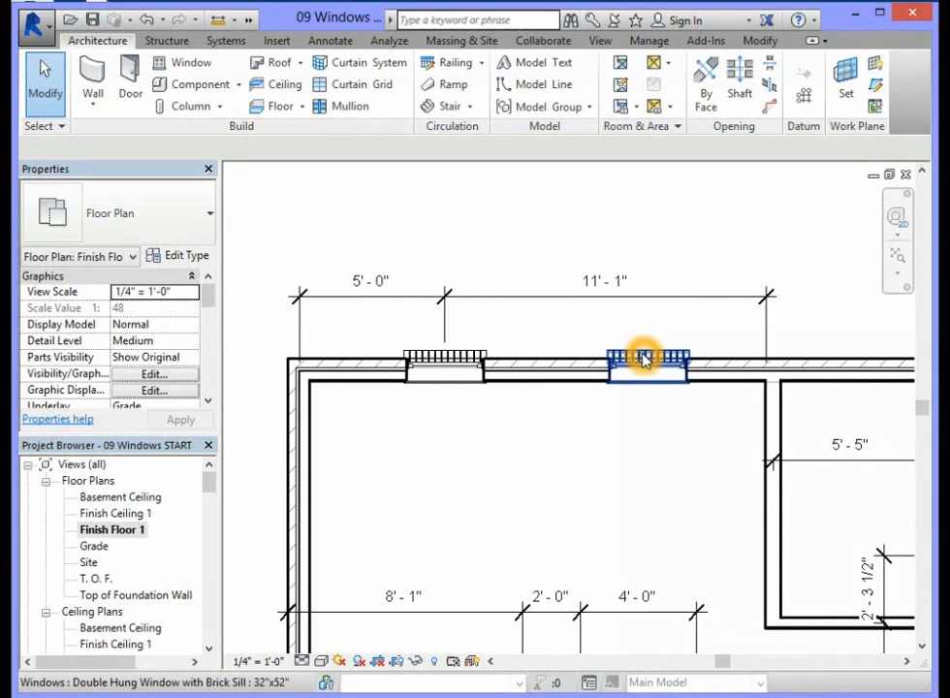
{"action": "left_click", "coordinate": [767, 326]}
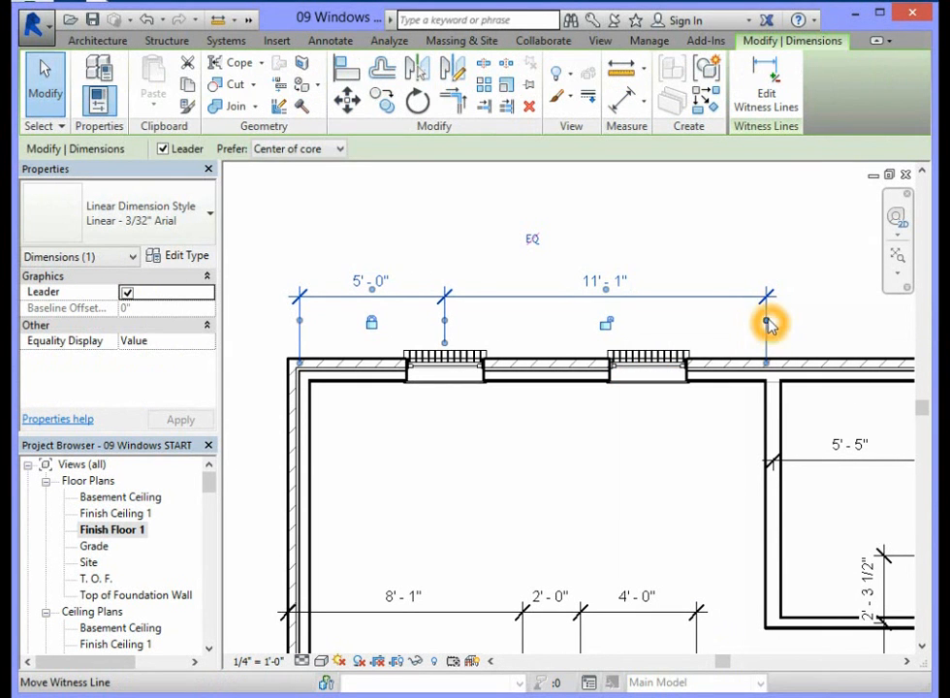
{"action": "left_click_drag", "start_coordinate": [767, 323], "coordinate": [650, 374]}
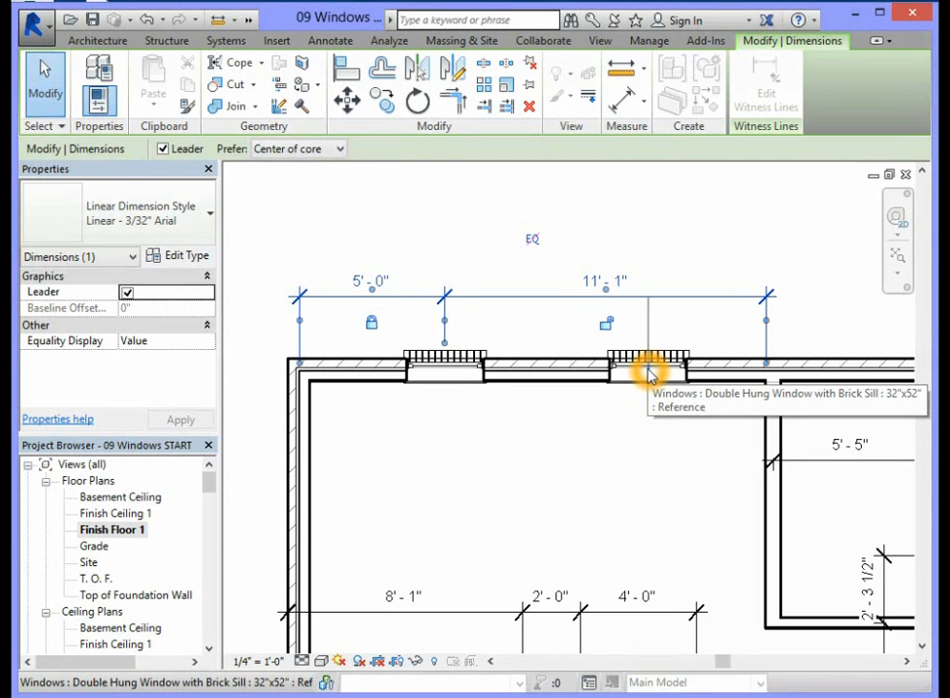
{"action": "left_click_drag", "start_coordinate": [650, 373], "coordinate": [647, 370]}
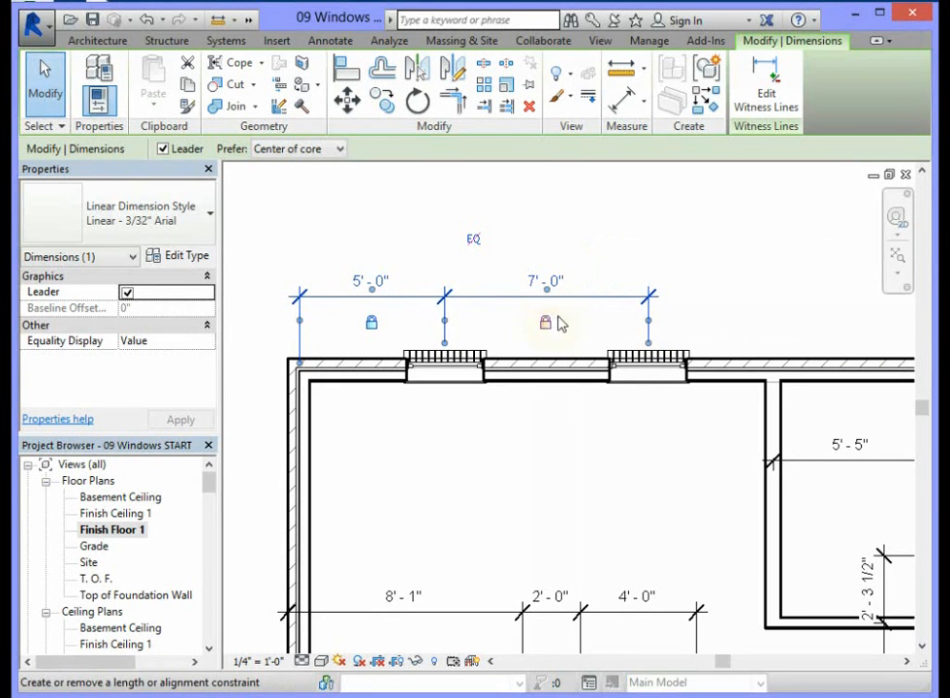
{"action": "left_click", "coordinate": [642, 250]}
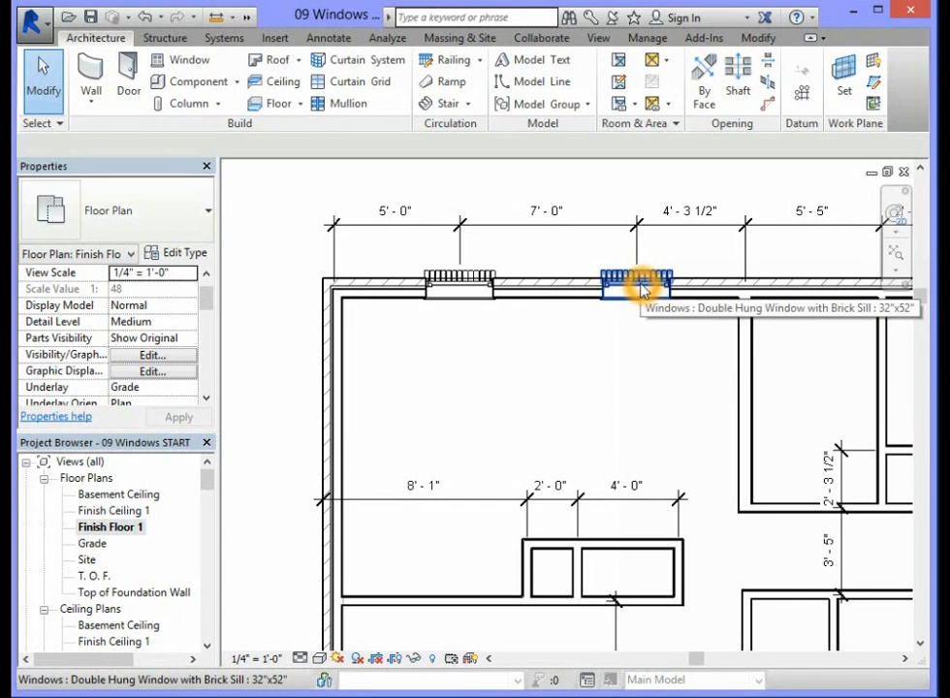
Step: Set the new 32"x52" window's Head Height to 6' 8" and apply the change
{"action": "left_click", "coordinate": [641, 286]}
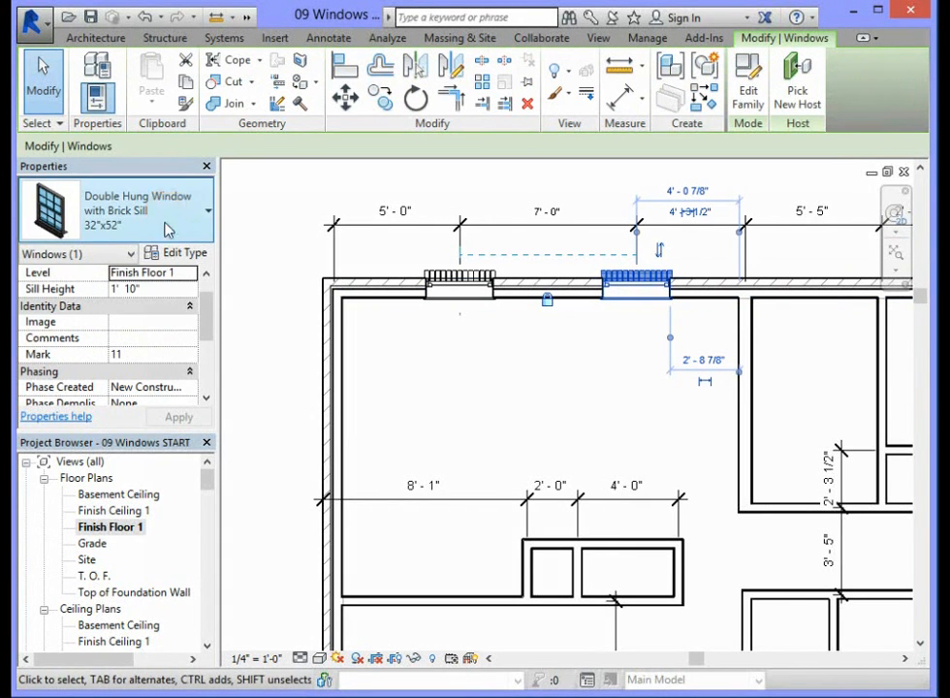
{"action": "left_click_drag", "start_coordinate": [212, 296], "coordinate": [208, 356]}
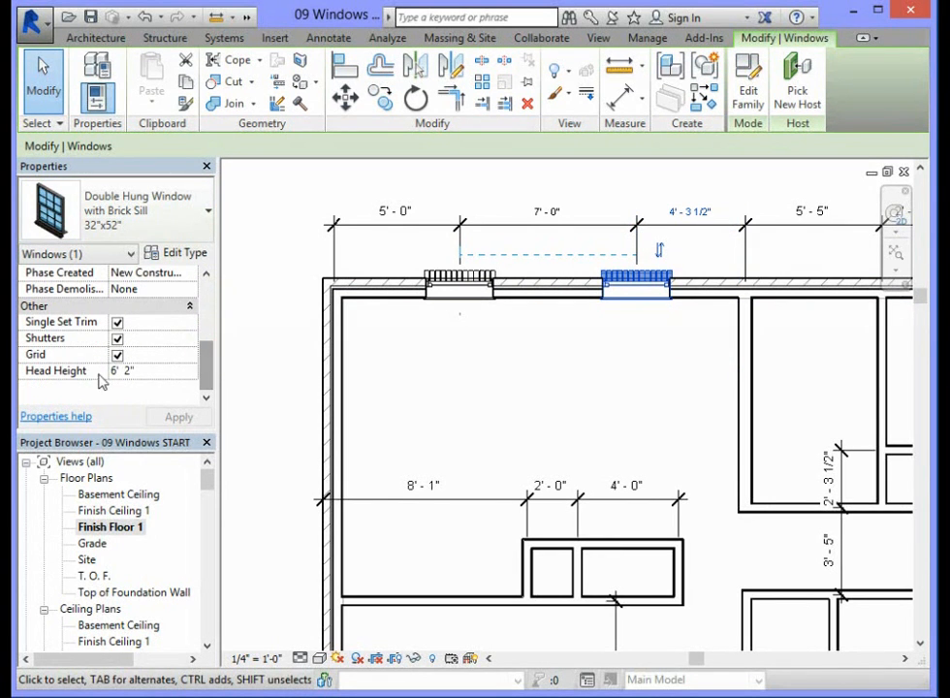
{"action": "left_click", "coordinate": [65, 378]}
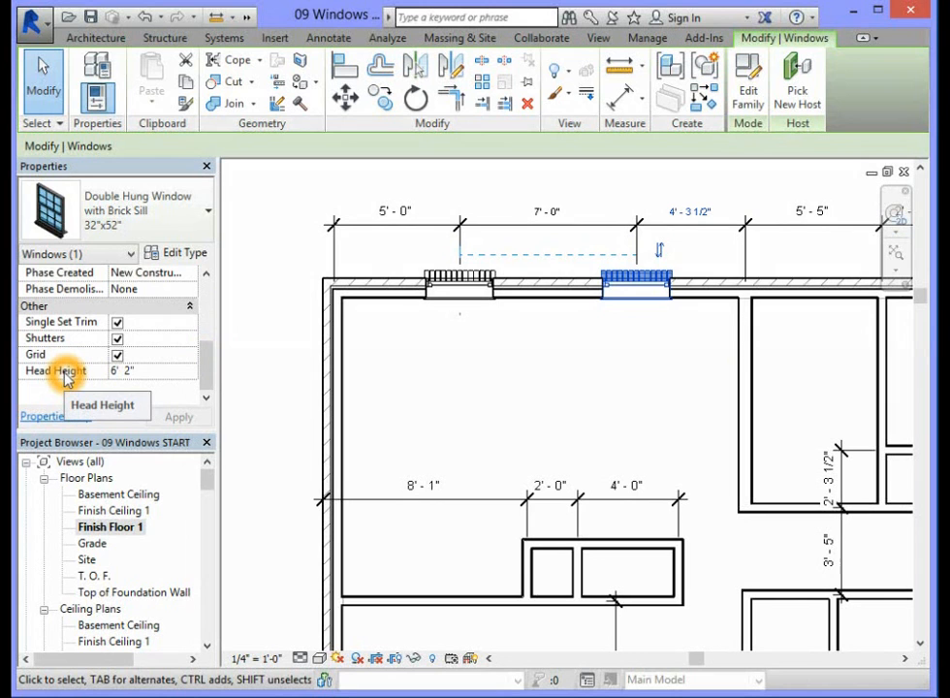
{"action": "left_click", "coordinate": [155, 372]}
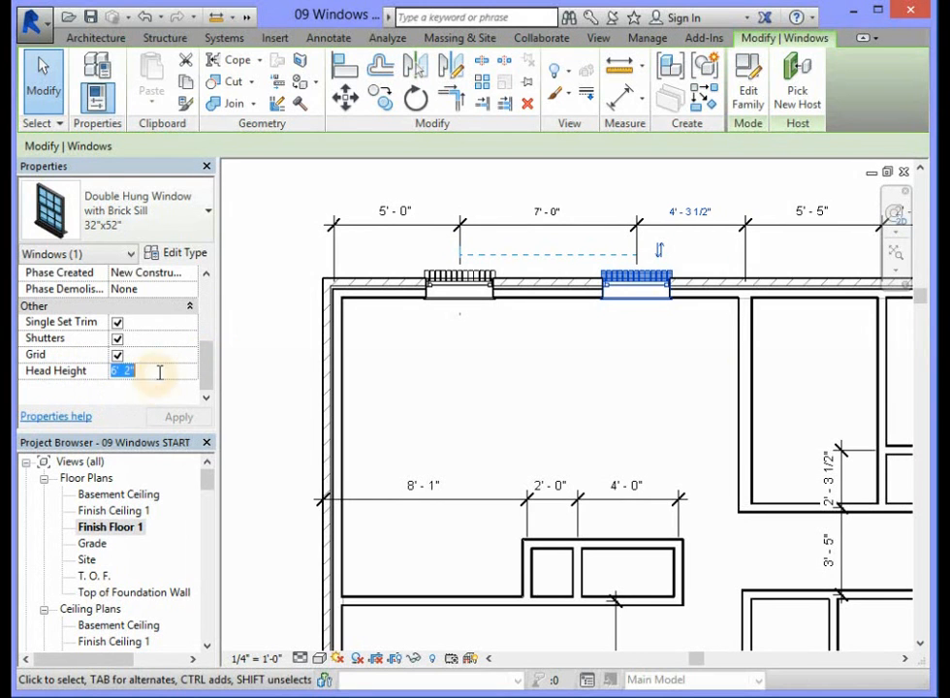
{"action": "type", "text": "6"}
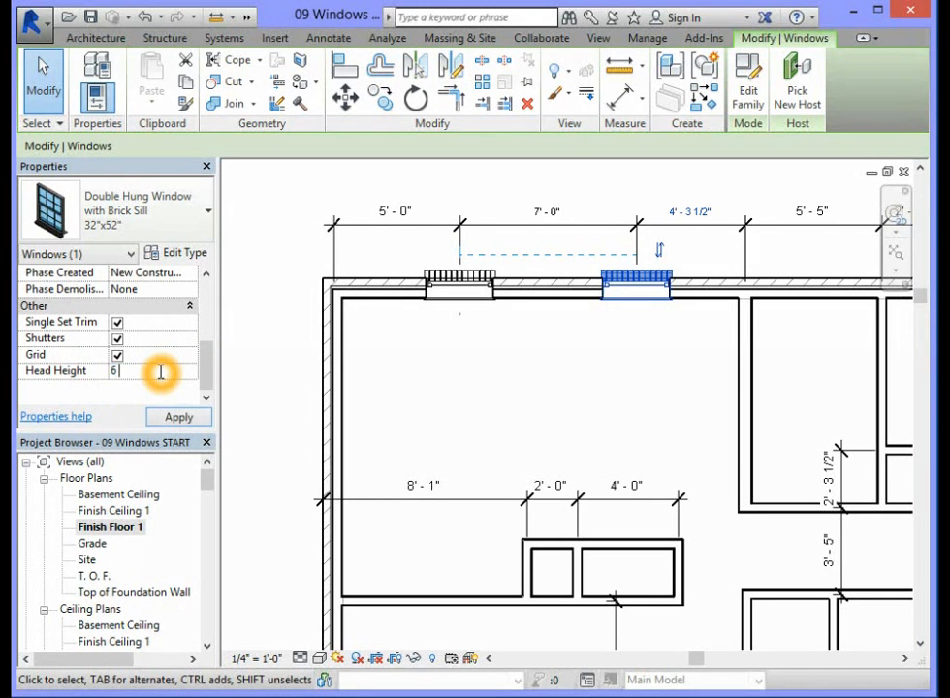
{"action": "type", "text": " 8"}
{"action": "key", "text": "Return"}
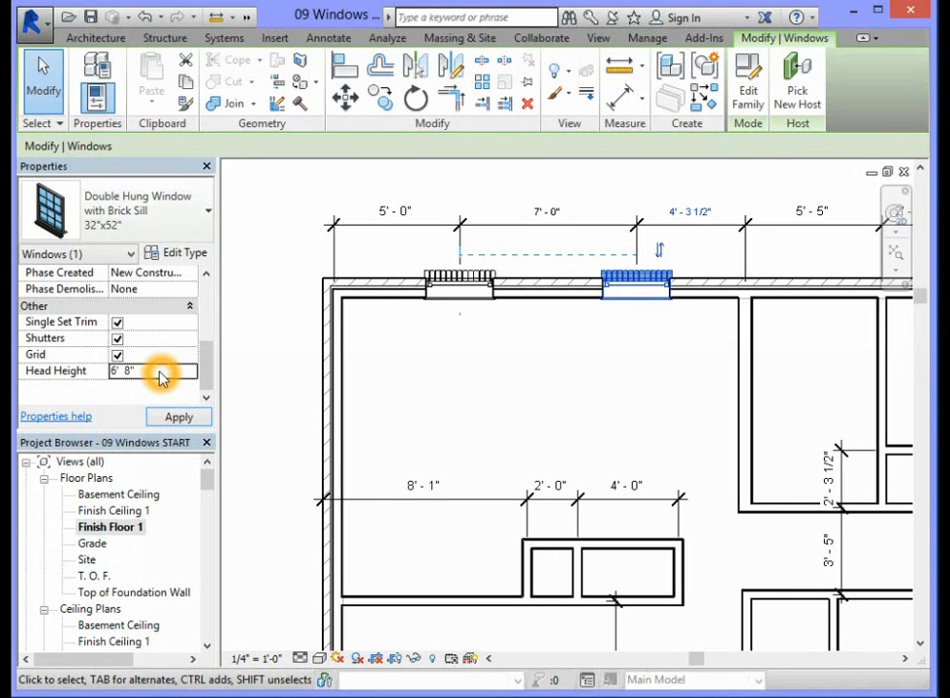
{"action": "left_click", "coordinate": [180, 418]}
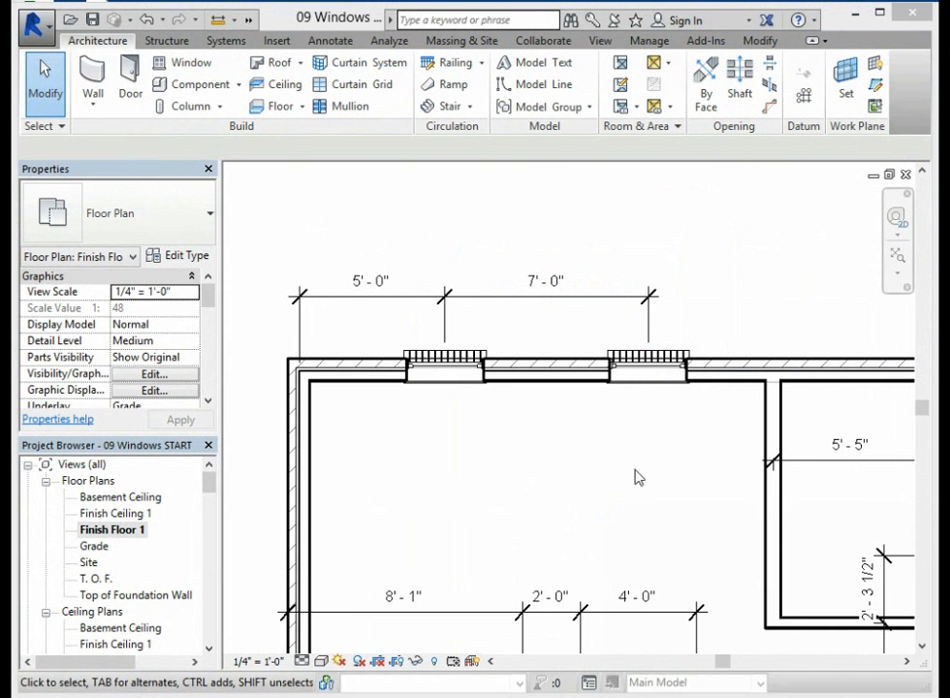
Step: Add an aligned dimension outside the exterior wall from the second 32"x52" window's center to the interior wall's center of core
{"action": "left_click", "coordinate": [652, 360]}
{"action": "left_click", "coordinate": [778, 417]}
{"action": "left_click", "coordinate": [330, 44]}
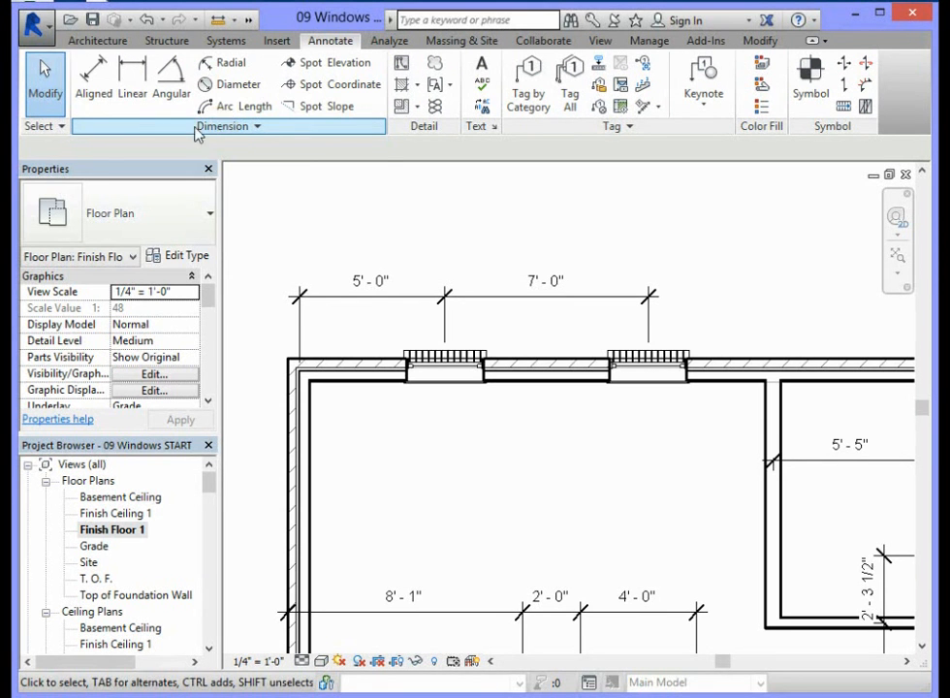
{"action": "left_click", "coordinate": [95, 92]}
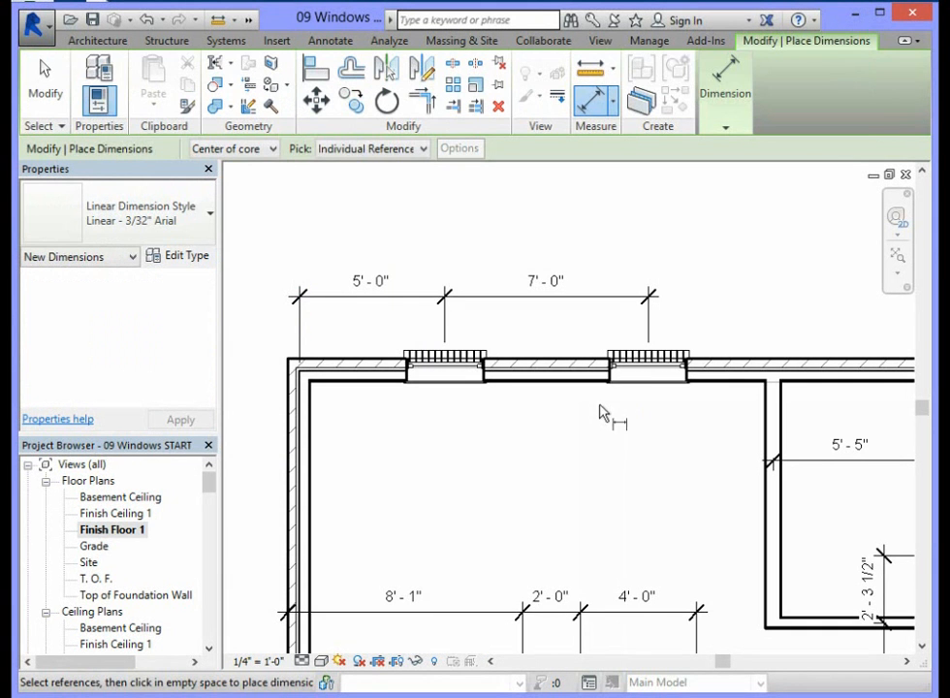
{"action": "left_click", "coordinate": [647, 368]}
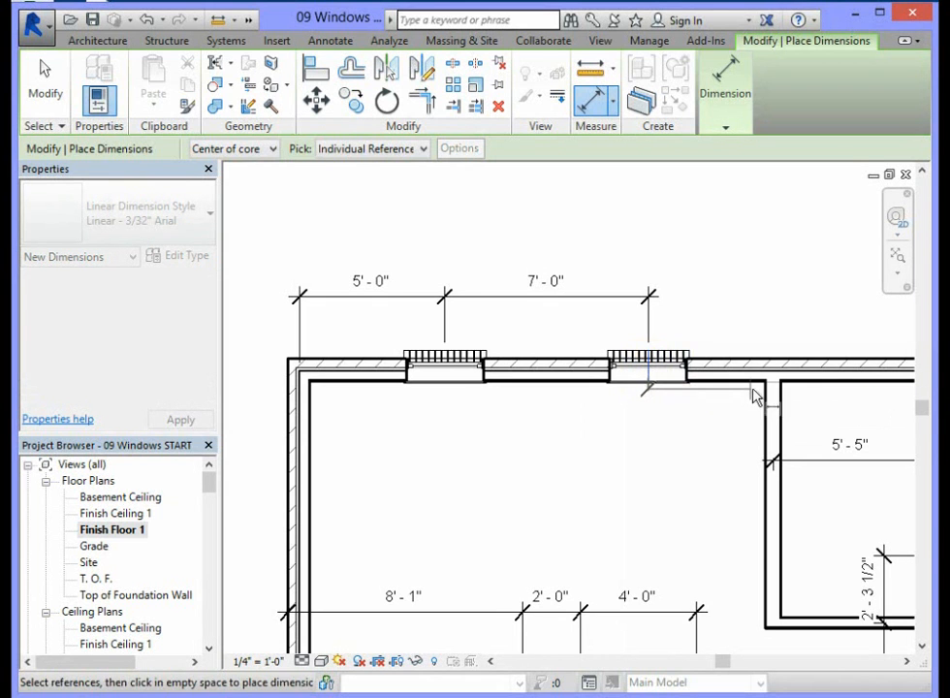
{"action": "left_click", "coordinate": [772, 392]}
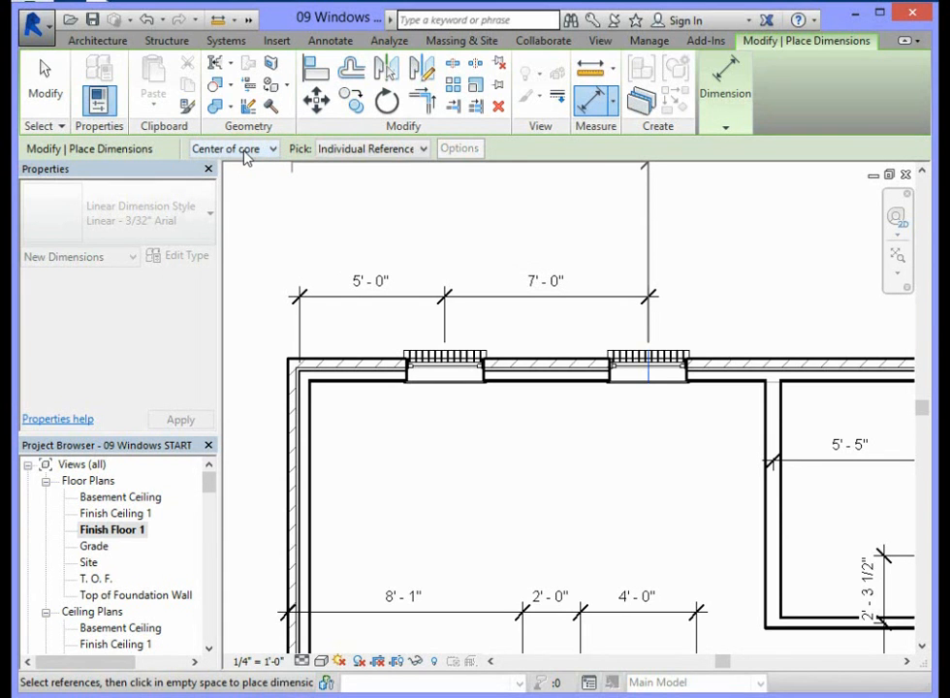
{"action": "left_click", "coordinate": [275, 150]}
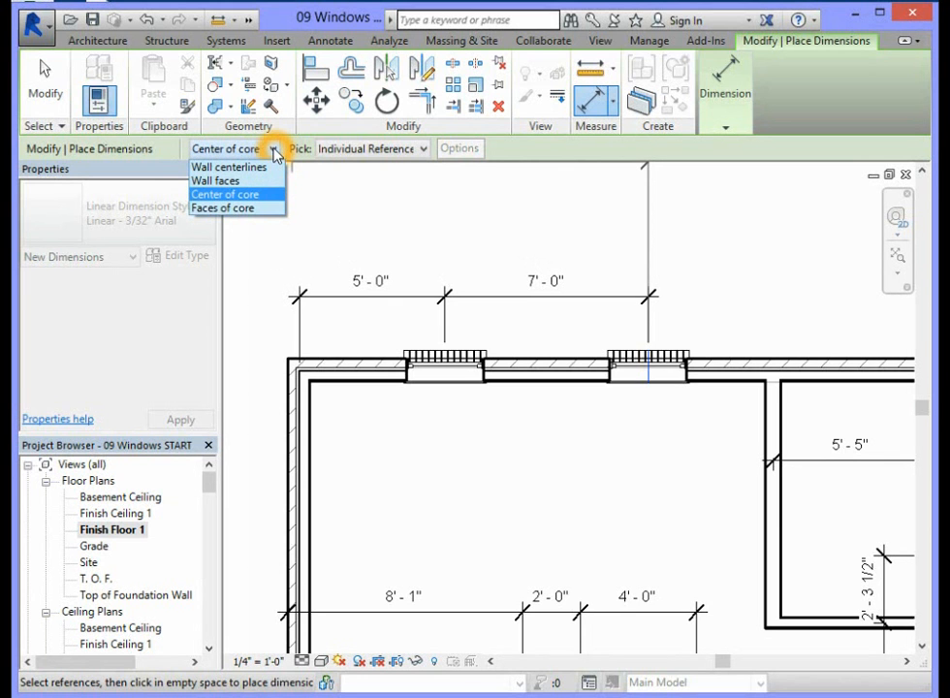
{"action": "left_click", "coordinate": [233, 198]}
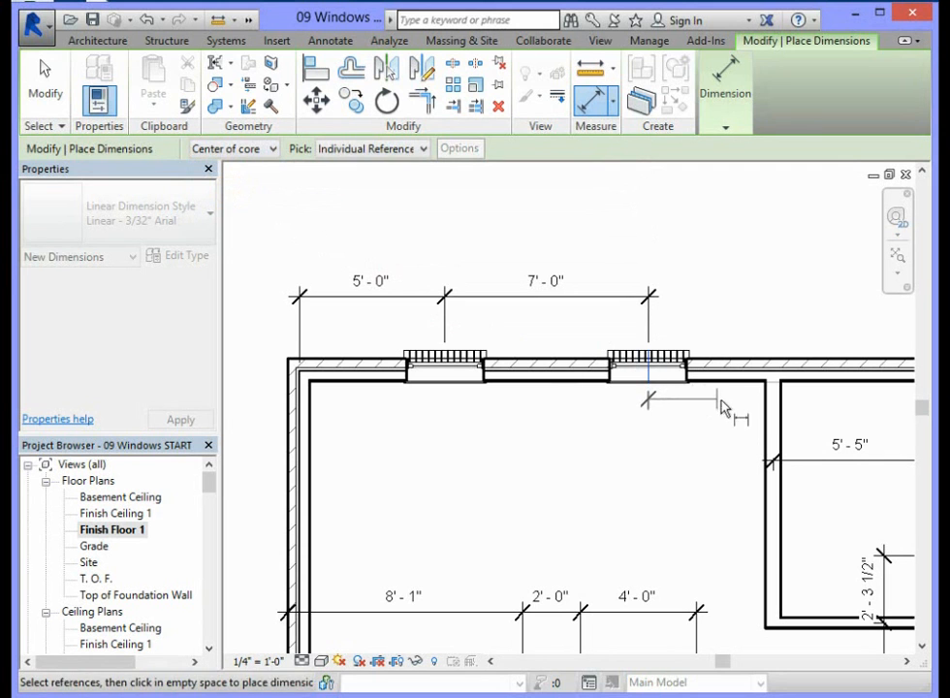
{"action": "left_click", "coordinate": [773, 409]}
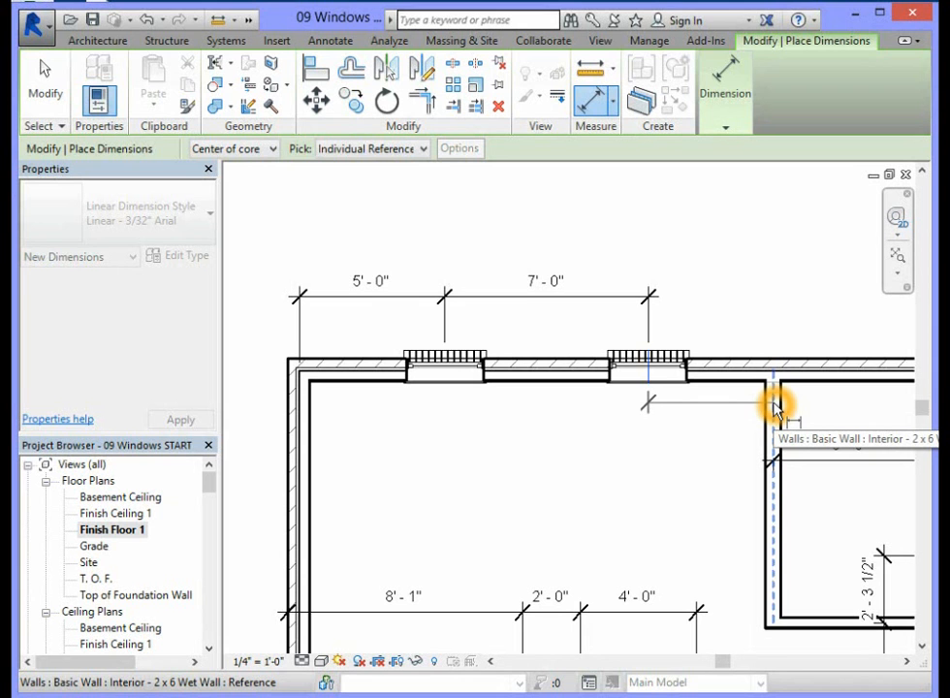
{"action": "left_click", "coordinate": [774, 408]}
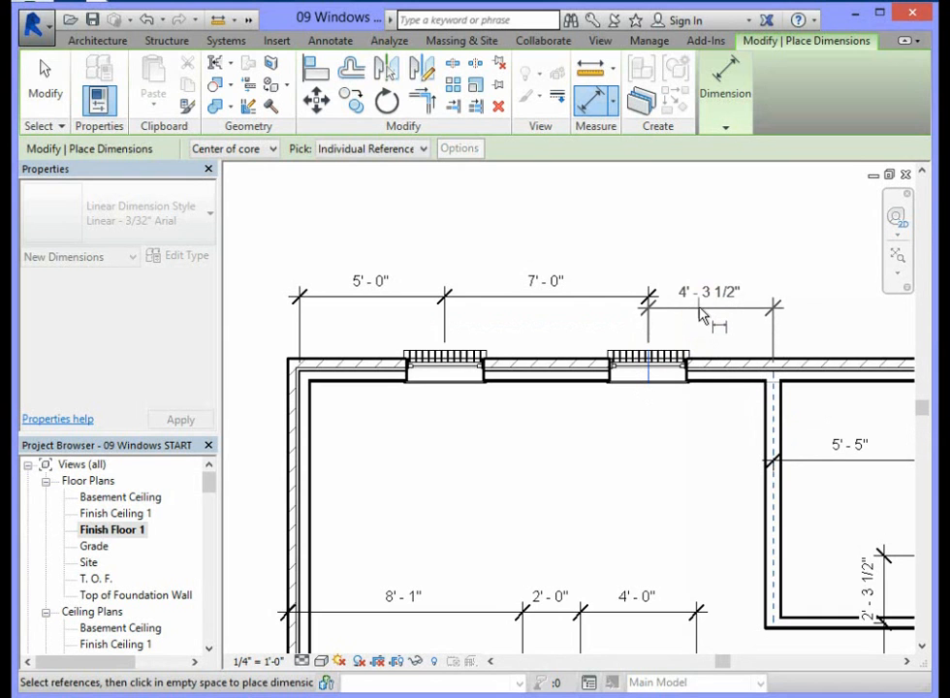
{"action": "left_click", "coordinate": [701, 307]}
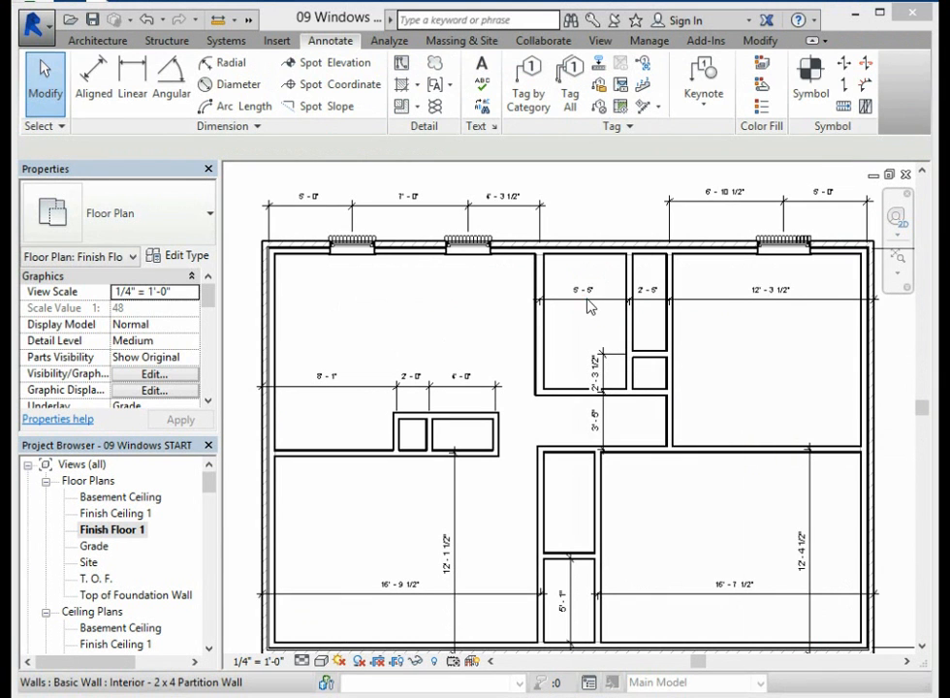
Step: Move the 5' - 5" interior room dimension outside the exterior wall, in line with the window dimensions
{"action": "left_click", "coordinate": [587, 307]}
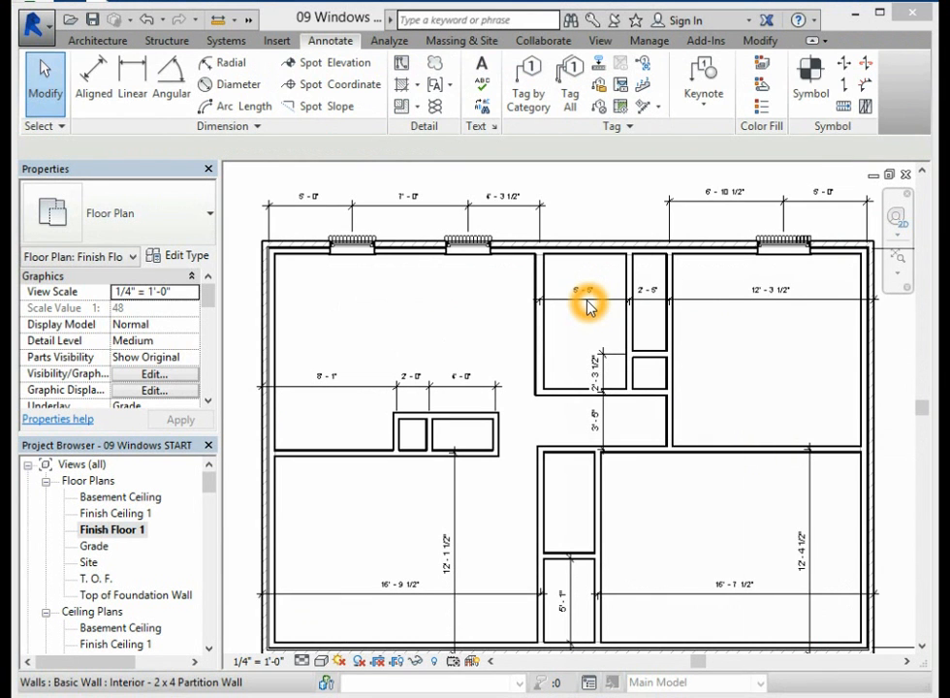
{"action": "left_click", "coordinate": [543, 301]}
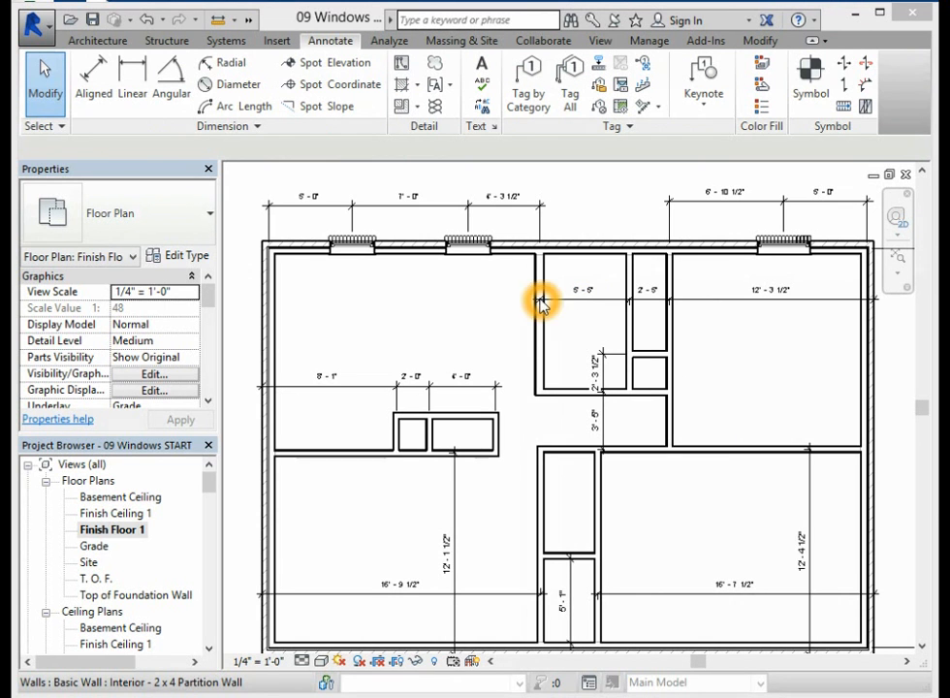
{"action": "left_click", "coordinate": [557, 301]}
{"action": "left_click", "coordinate": [630, 301]}
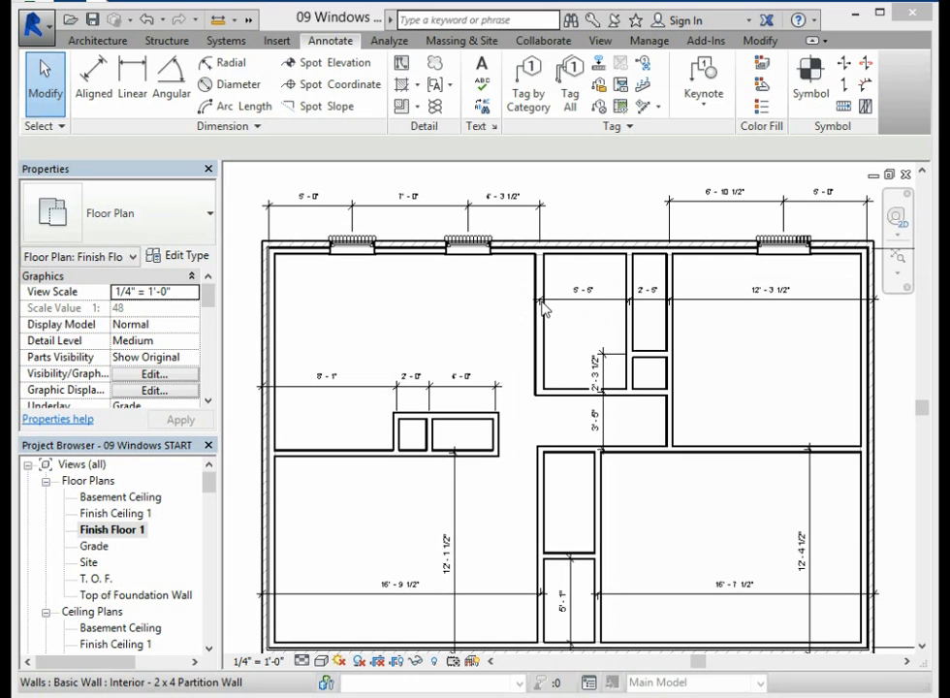
{"action": "left_click", "coordinate": [606, 300]}
{"action": "left_click", "coordinate": [675, 304]}
{"action": "left_click", "coordinate": [632, 303]}
{"action": "left_click", "coordinate": [604, 300]}
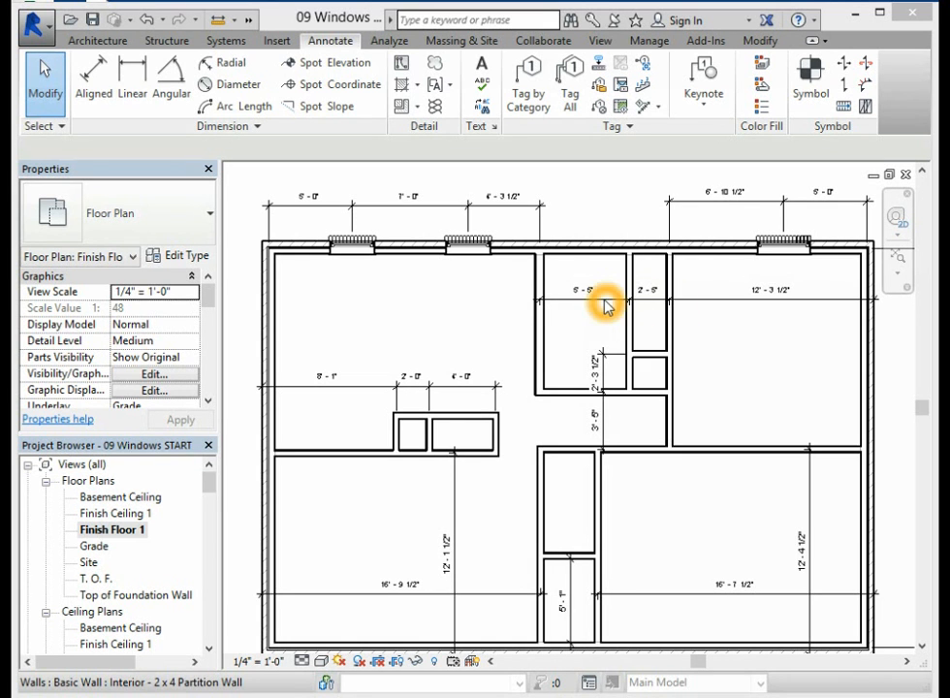
{"action": "left_click", "coordinate": [606, 300]}
{"action": "left_click_drag", "start_coordinate": [606, 301], "coordinate": [604, 212]}
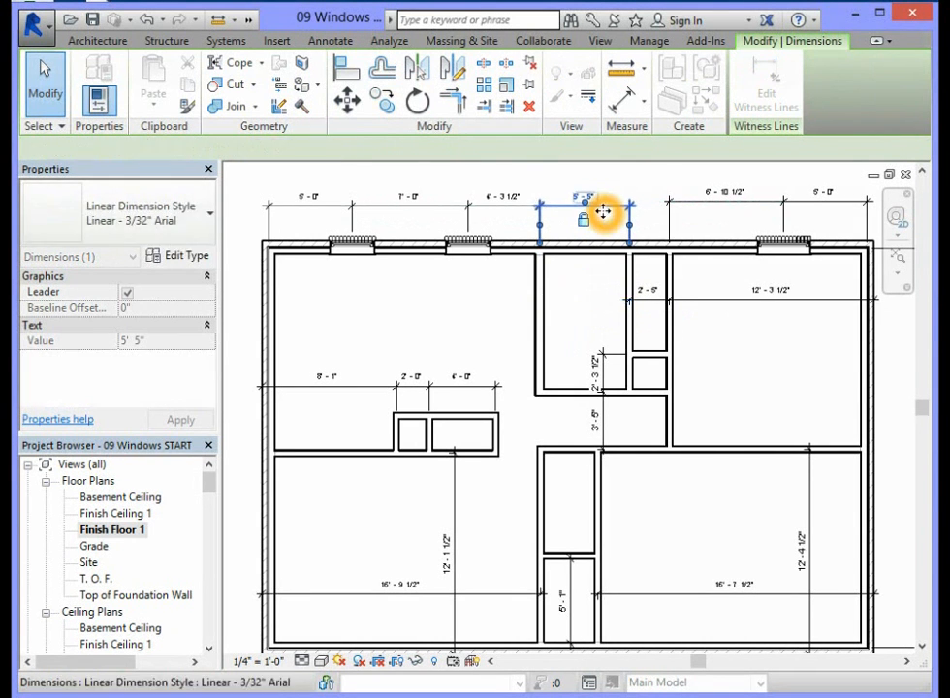
Step: Move the 2' - 5" closet dimension outside the exterior wall and align it with the neighboring 5' - 5" dimension
{"action": "left_click", "coordinate": [655, 307]}
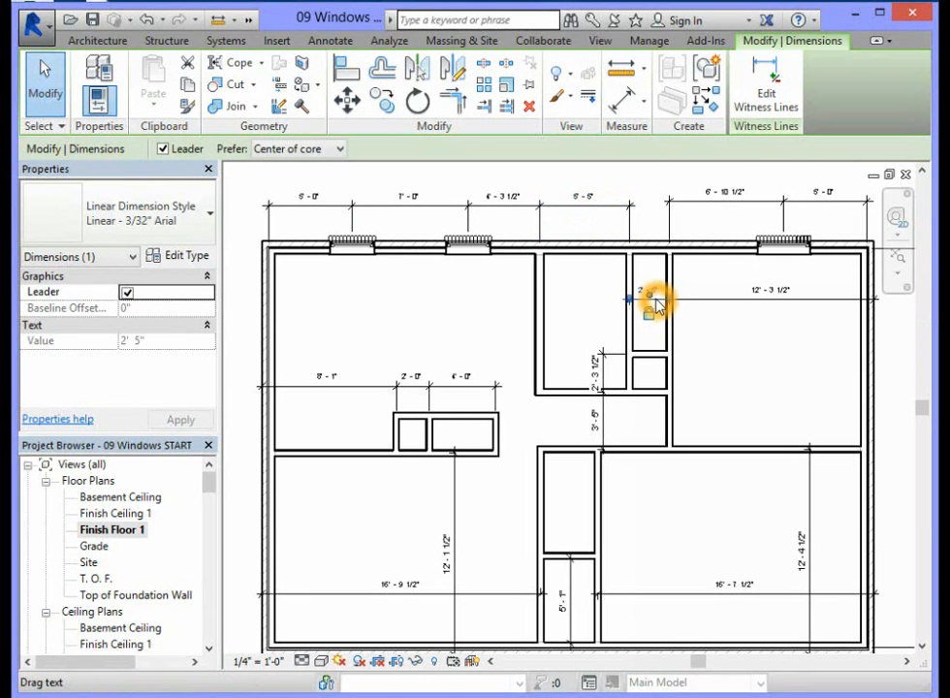
{"action": "scroll", "coordinate": [656, 307], "scroll_direction": "up", "scroll_amount": 3}
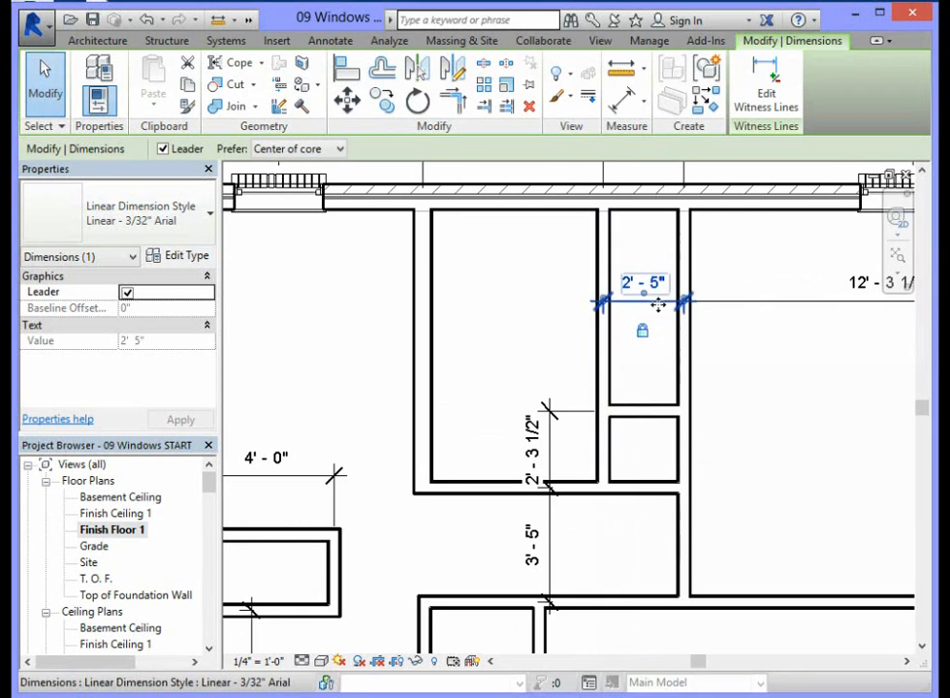
{"action": "left_click_drag", "start_coordinate": [658, 302], "coordinate": [655, 173]}
{"action": "left_click", "coordinate": [921, 172]}
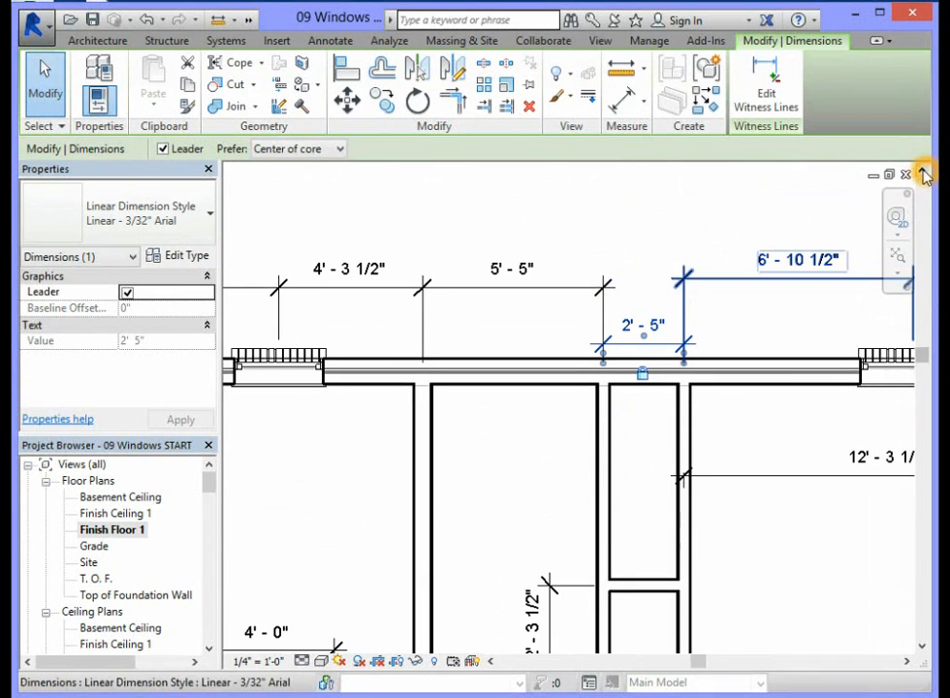
{"action": "left_click_drag", "start_coordinate": [673, 332], "coordinate": [665, 288]}
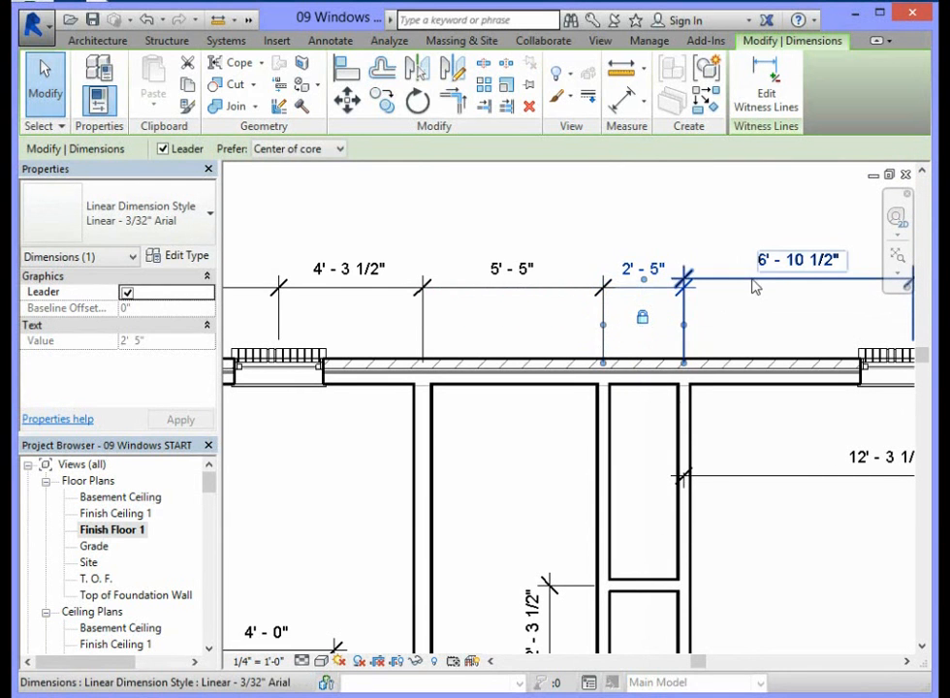
Step: Align the dimension string containing 6' - 10 1/2" with the rest of the dimensions along the exterior wall
{"action": "left_click", "coordinate": [753, 286]}
{"action": "mouse_move", "coordinate": [746, 291]}
{"action": "left_mouse_down"}
{"action": "mouse_move", "coordinate": [747, 309]}
{"action": "mouse_move", "coordinate": [748, 293]}
{"action": "left_mouse_up"}
{"action": "mouse_move", "coordinate": [702, 667]}
{"action": "left_mouse_down"}
{"action": "mouse_move", "coordinate": [747, 667]}
{"action": "mouse_move", "coordinate": [726, 663]}
{"action": "left_mouse_up"}
{"action": "left_click", "coordinate": [626, 230]}
{"action": "scroll", "coordinate": [551, 307], "scroll_direction": "up", "scroll_amount": 3}
{"action": "scroll", "coordinate": [547, 306], "scroll_direction": "down", "scroll_amount": 6}
{"action": "scroll", "coordinate": [546, 311], "scroll_direction": "down", "scroll_amount": 1}
{"action": "scroll", "coordinate": [424, 461], "scroll_direction": "up", "scroll_amount": 1}
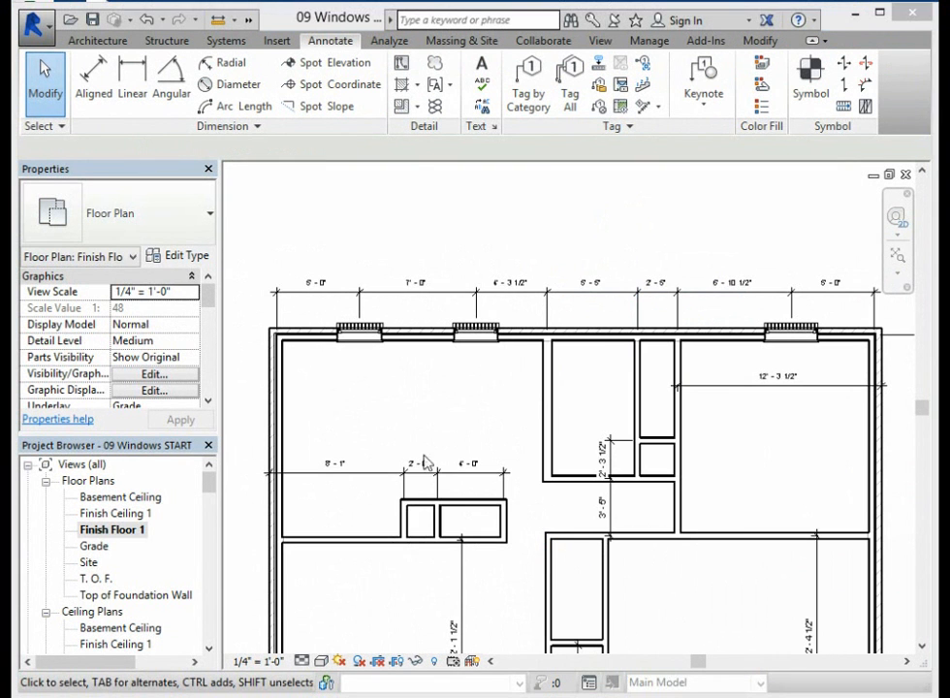
{"action": "left_click", "coordinate": [345, 335]}
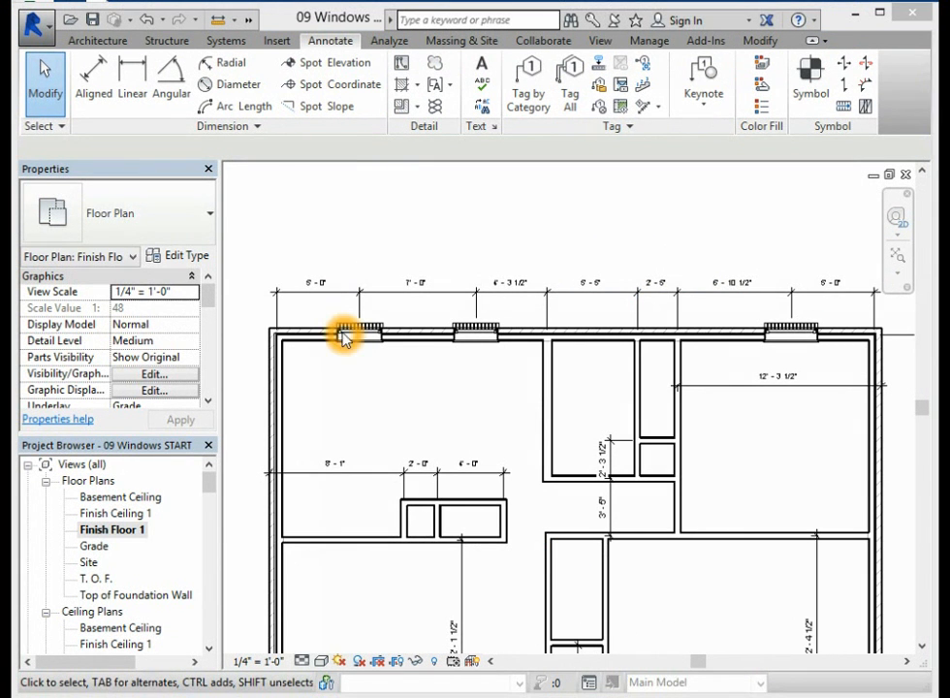
{"action": "left_click", "coordinate": [477, 334]}
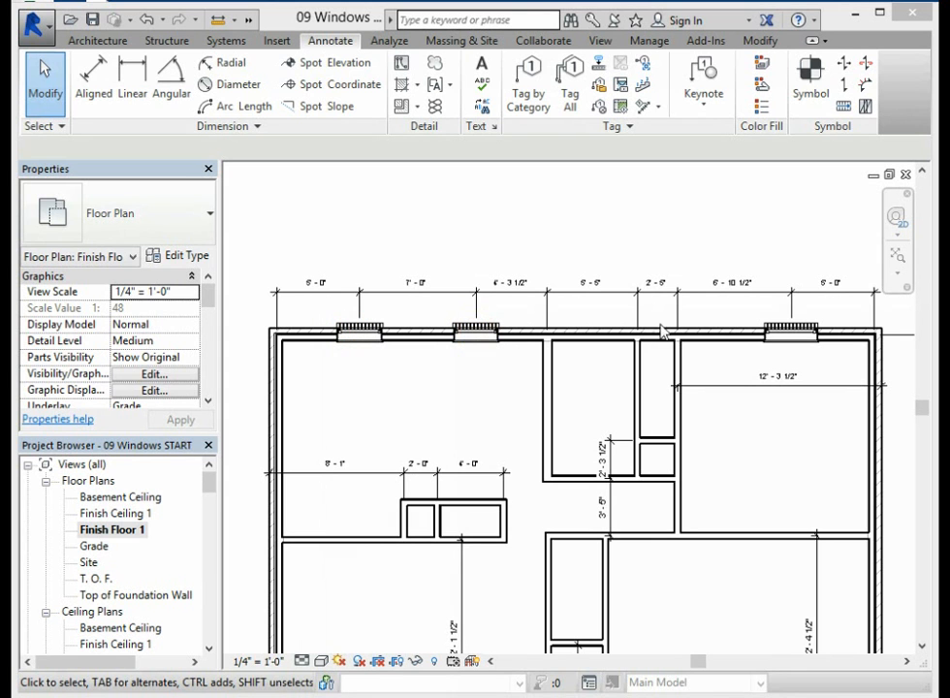
{"action": "left_click", "coordinate": [793, 333]}
{"action": "left_click", "coordinate": [476, 333]}
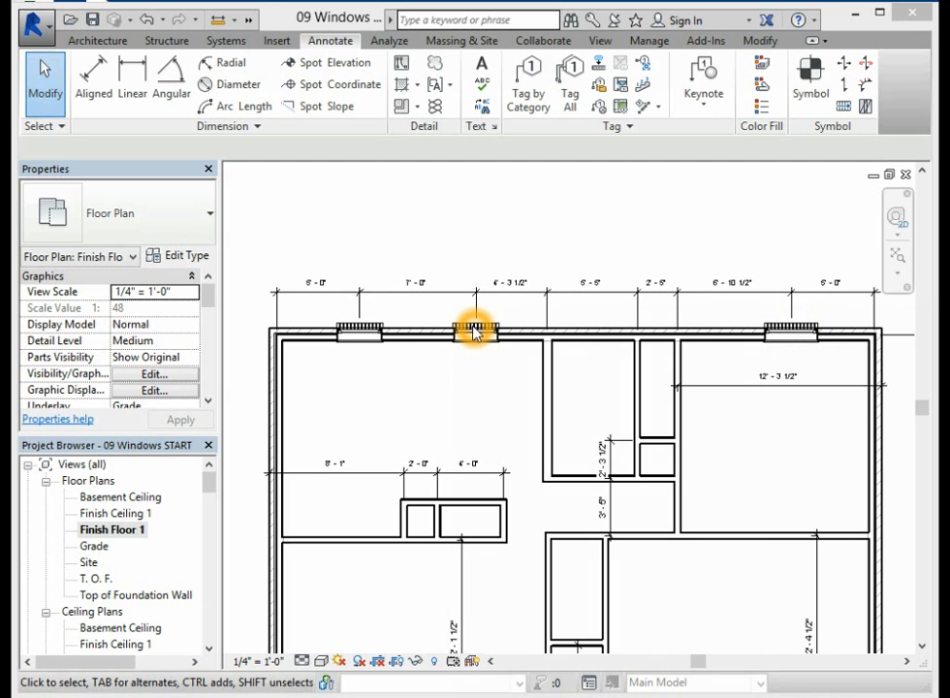
{"action": "left_click", "coordinate": [366, 329]}
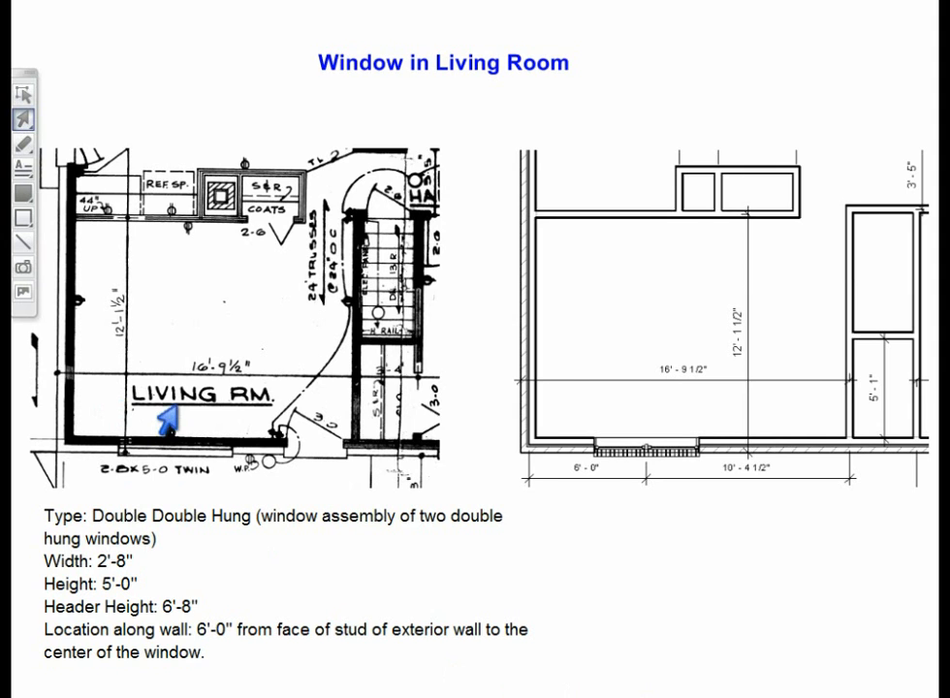
{"action": "key", "text": "Right"}
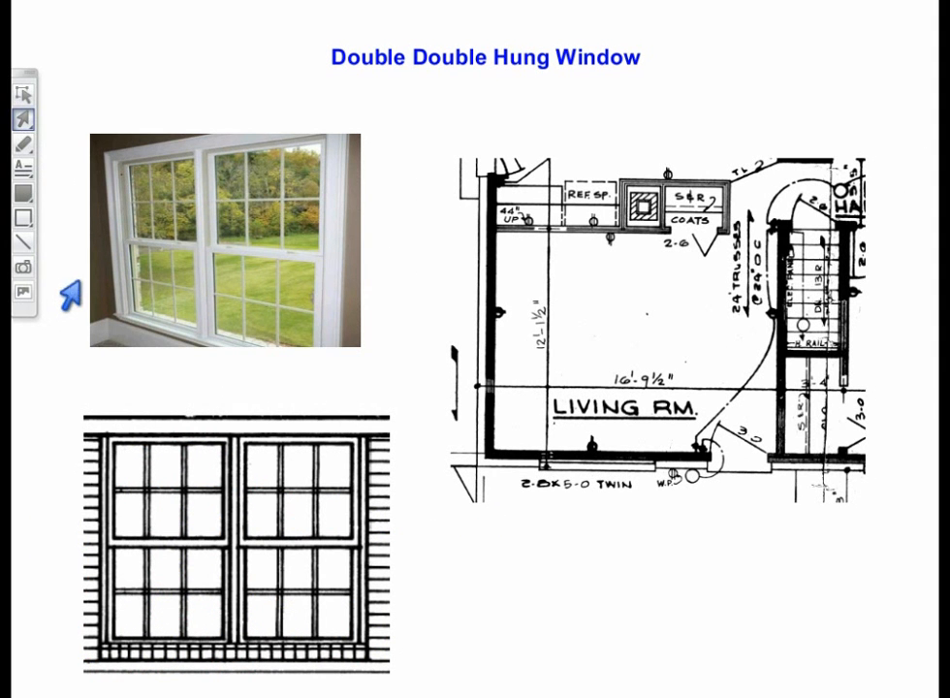
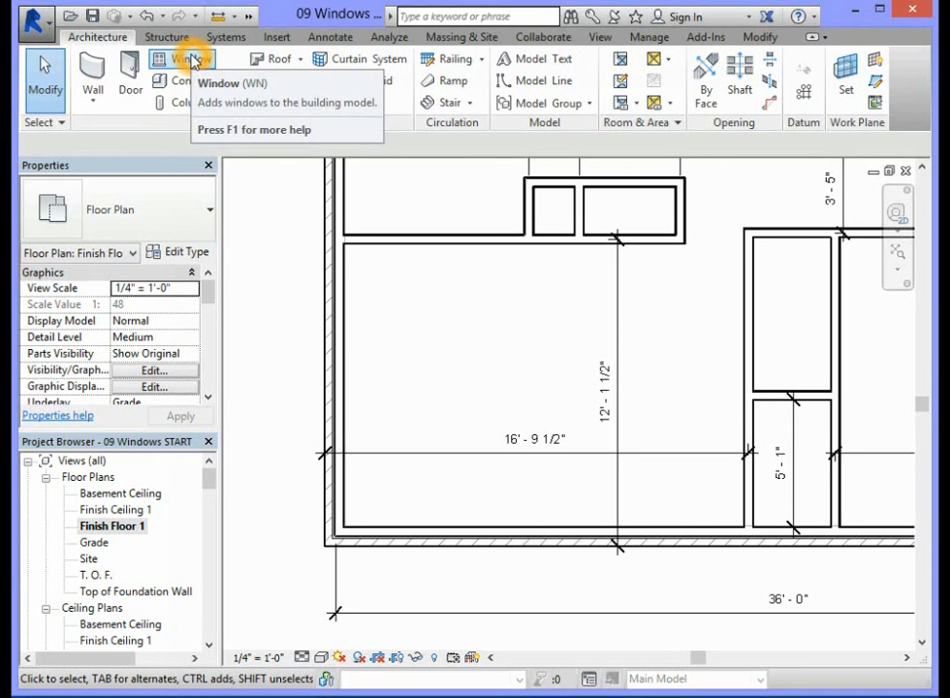
Step: Place a 64" x 60" Double Double Hung with Brick Sill window in the living room's front wall, about 6' 6" from the side wall, sill facing outside
{"action": "left_click", "coordinate": [191, 60]}
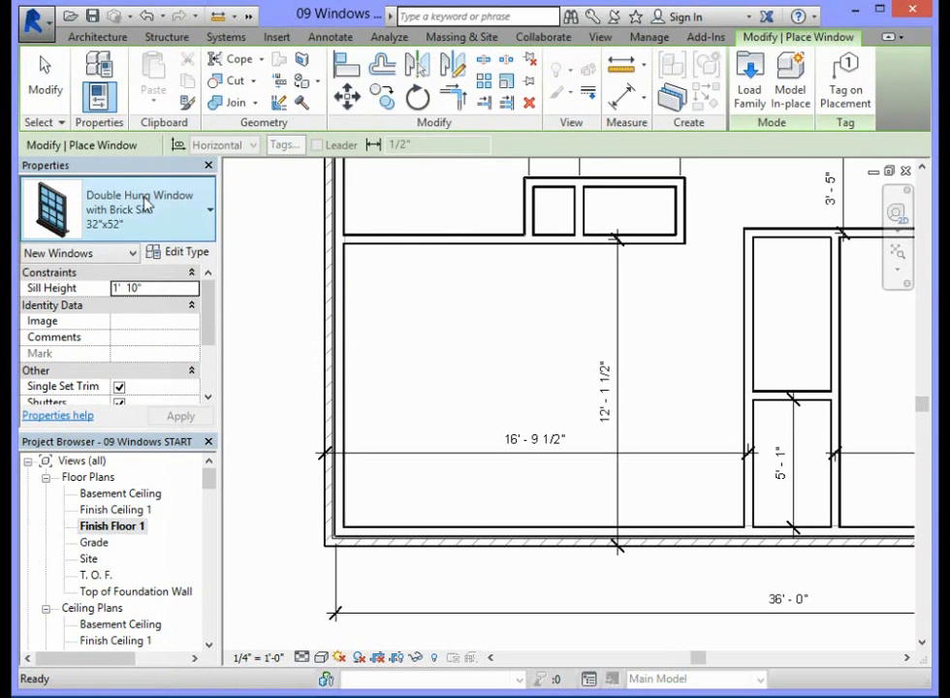
{"action": "left_click", "coordinate": [208, 213]}
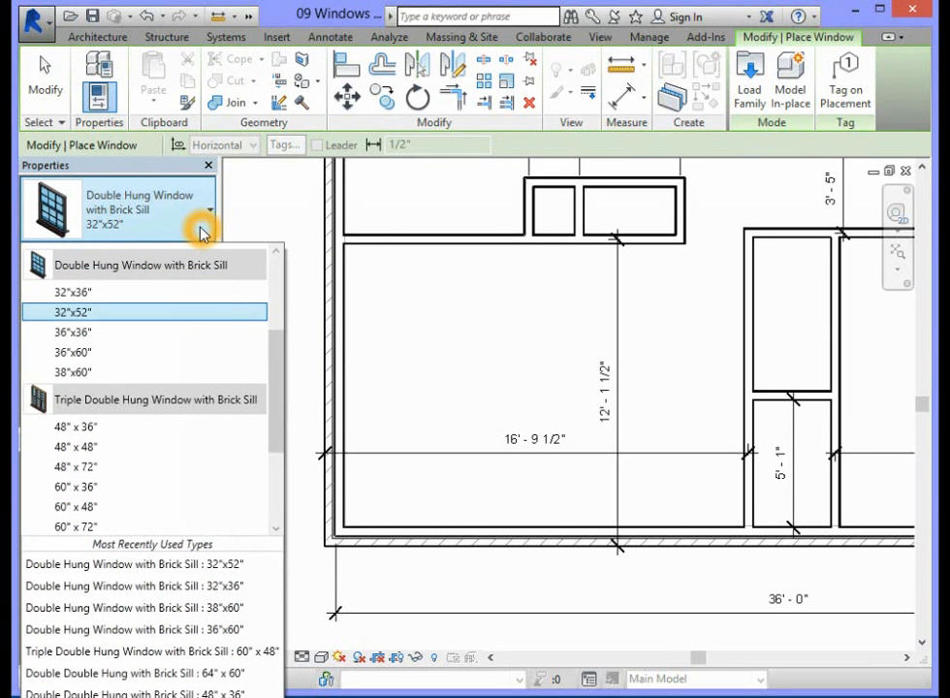
{"action": "scroll", "coordinate": [186, 254], "scroll_direction": "up", "scroll_amount": 1}
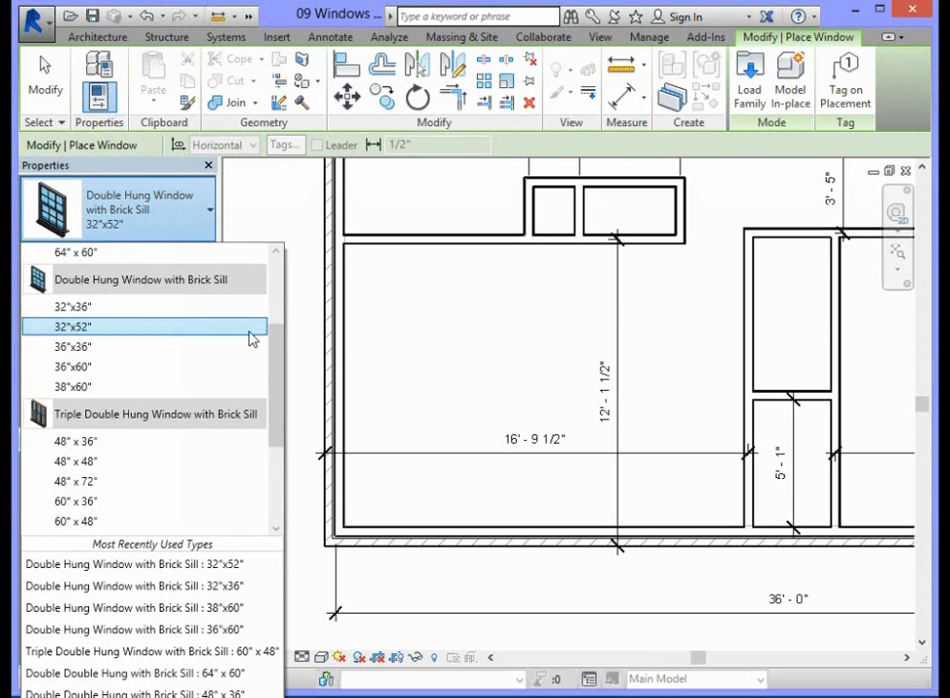
{"action": "left_click_drag", "start_coordinate": [278, 360], "coordinate": [285, 277]}
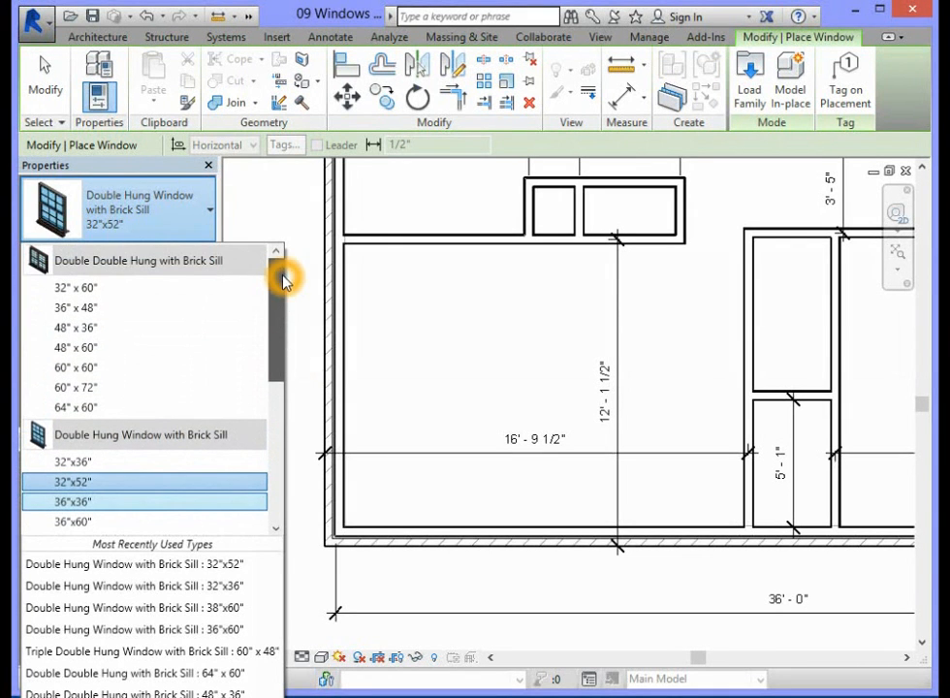
{"action": "mouse_move", "coordinate": [219, 265]}
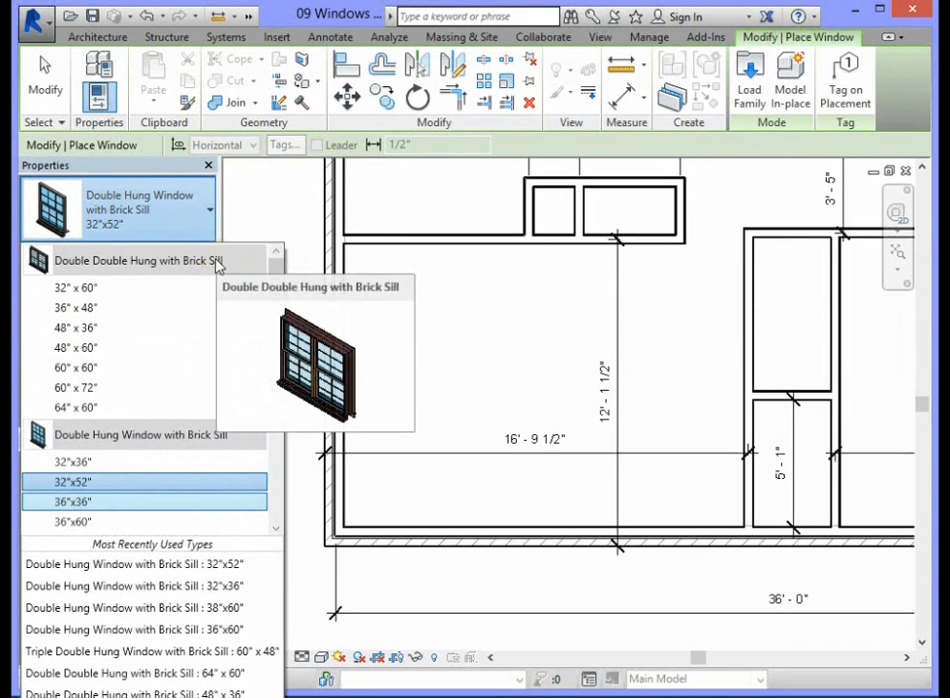
{"action": "left_click", "coordinate": [132, 262]}
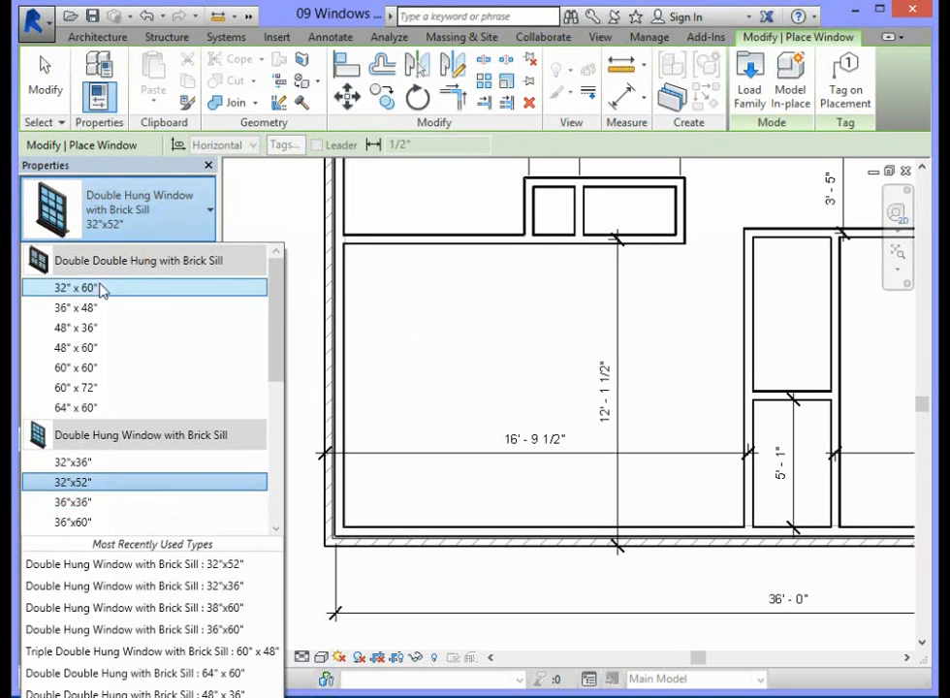
{"action": "mouse_move", "coordinate": [88, 408]}
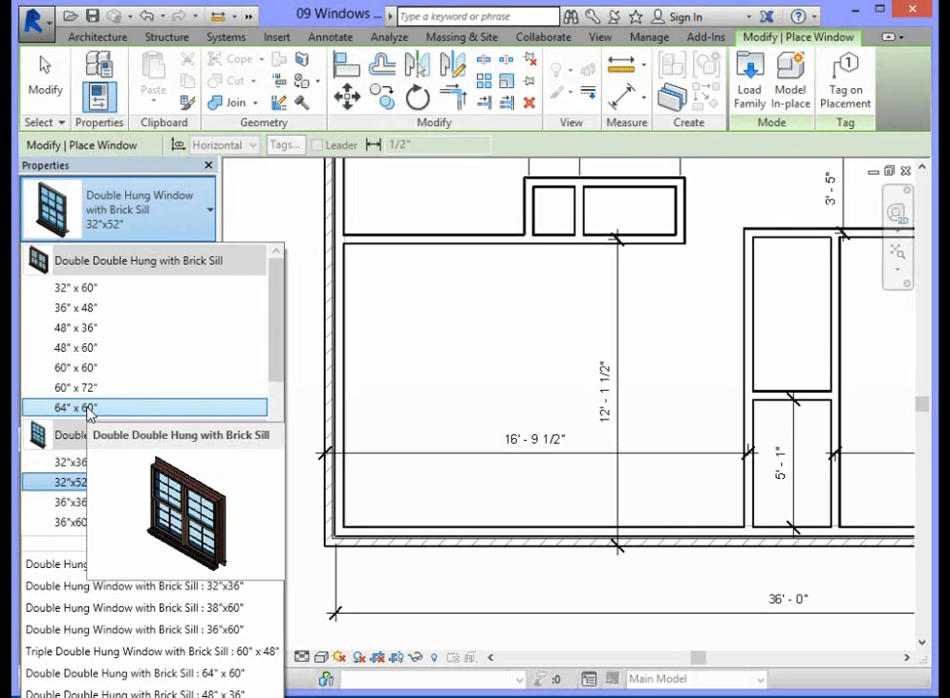
{"action": "left_click", "coordinate": [89, 408]}
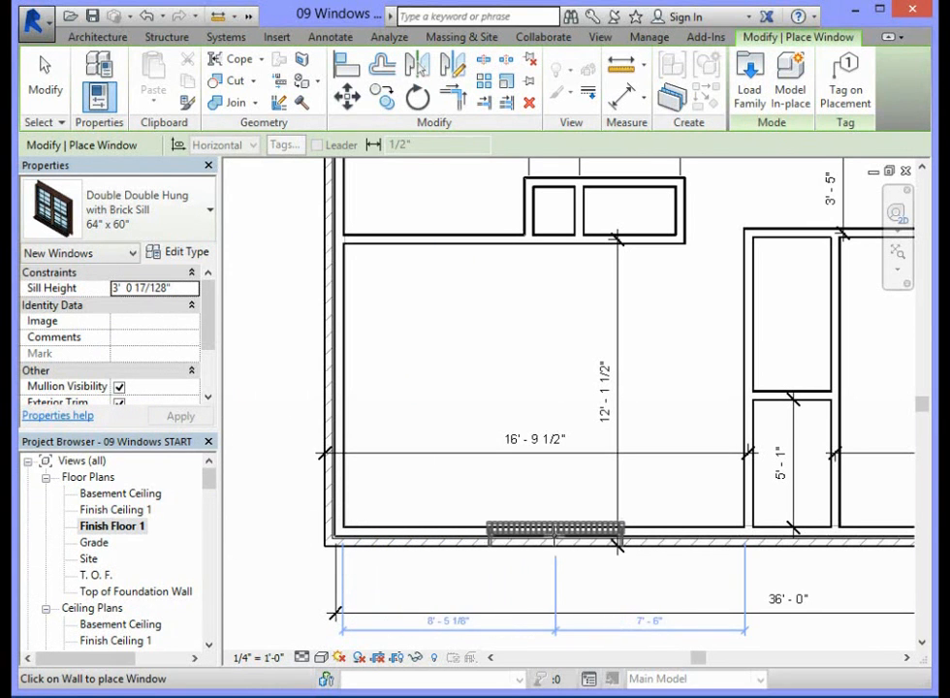
{"action": "left_click", "coordinate": [517, 536]}
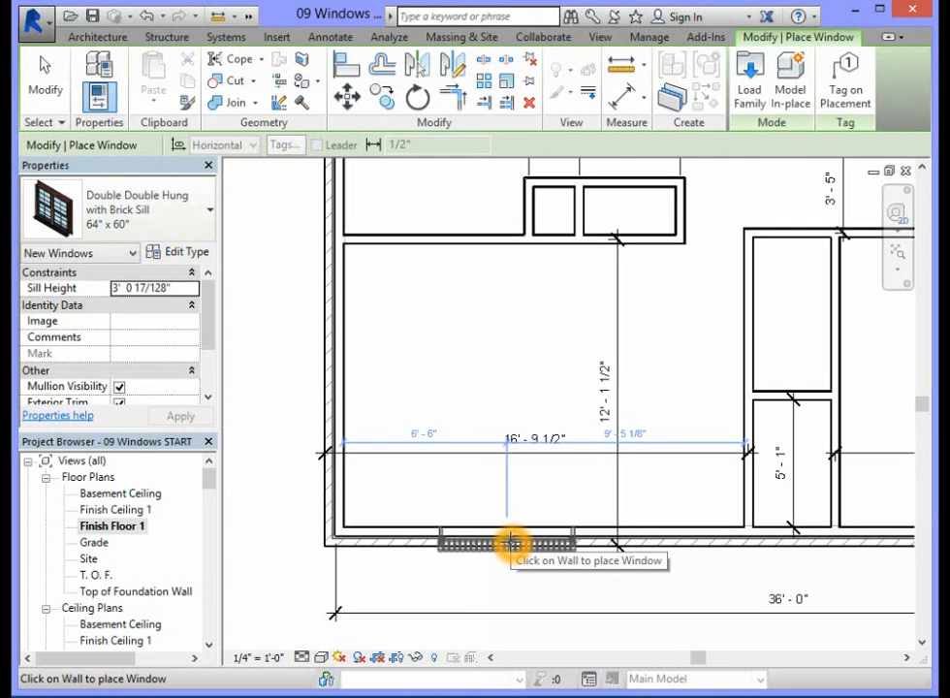
{"action": "left_click", "coordinate": [511, 545]}
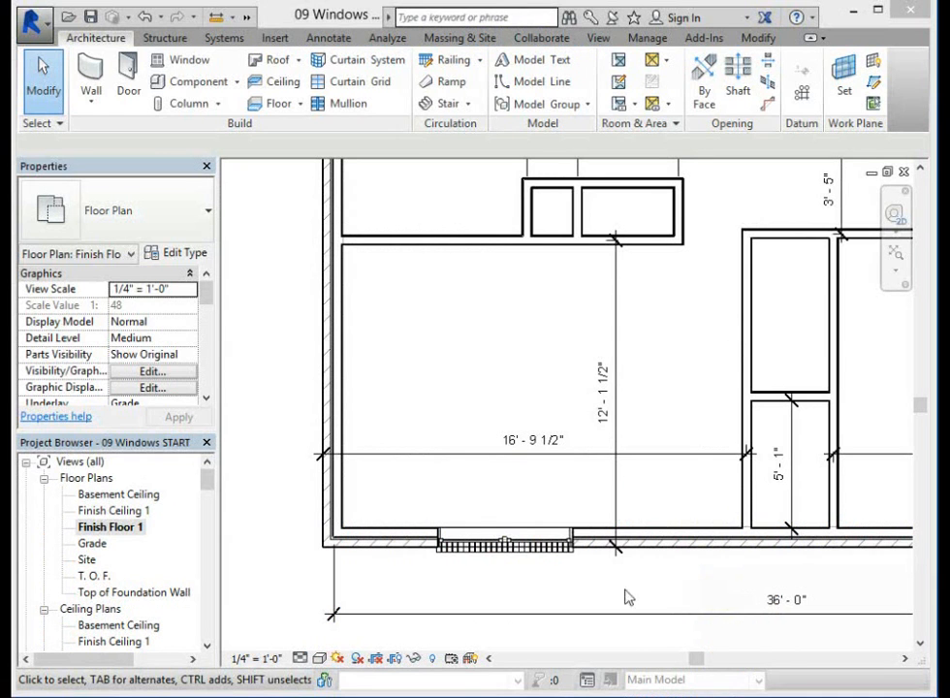
Step: Reposition the living room's Double Double Hung window so its center is 6' from the exterior side wall's stud face
{"action": "left_click", "coordinate": [512, 540]}
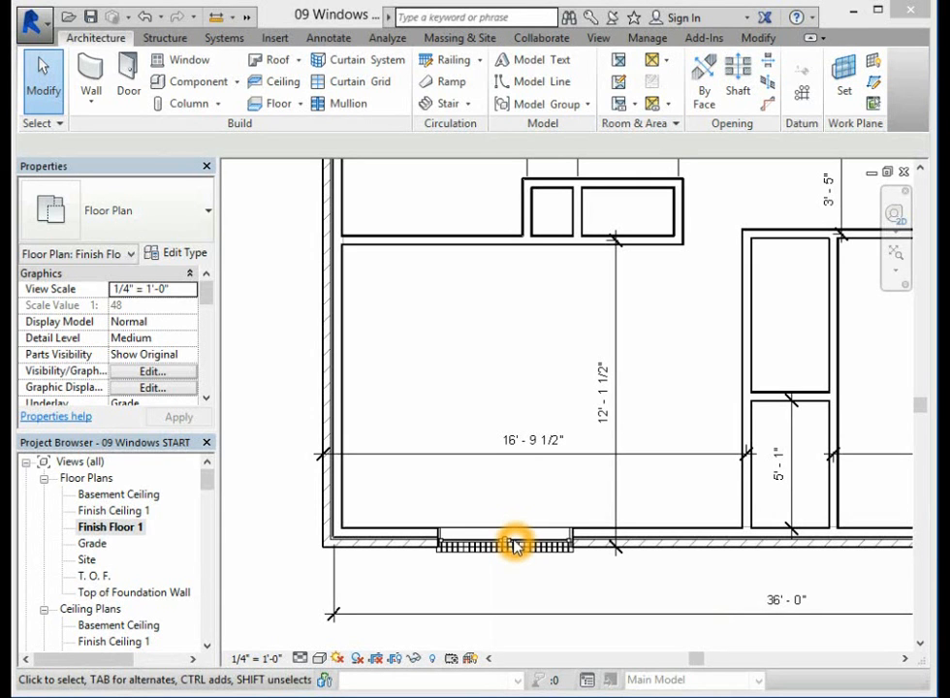
{"action": "left_click", "coordinate": [516, 544]}
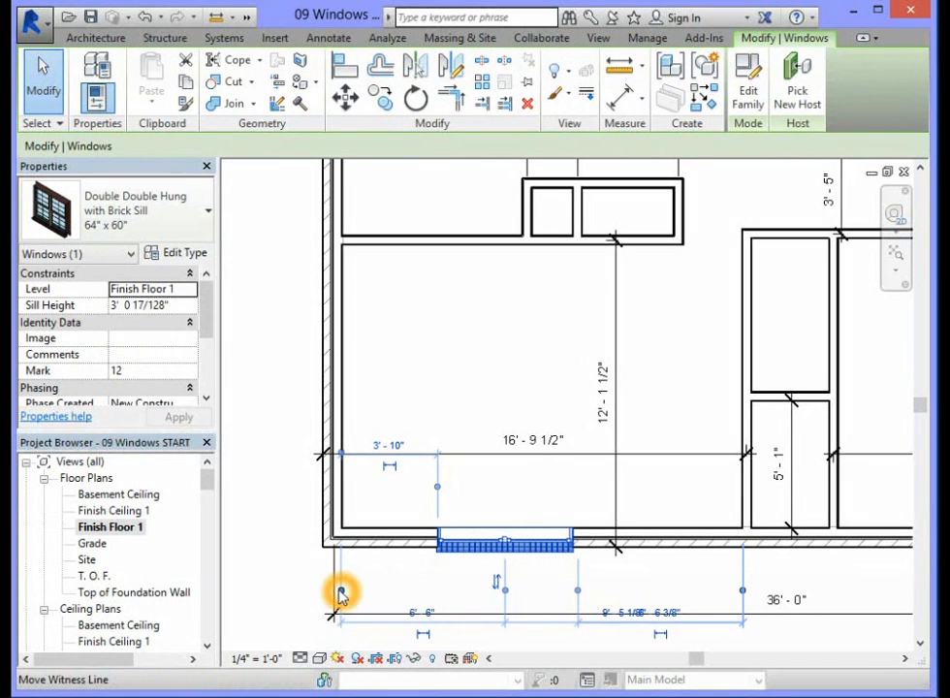
{"action": "left_click", "coordinate": [339, 591]}
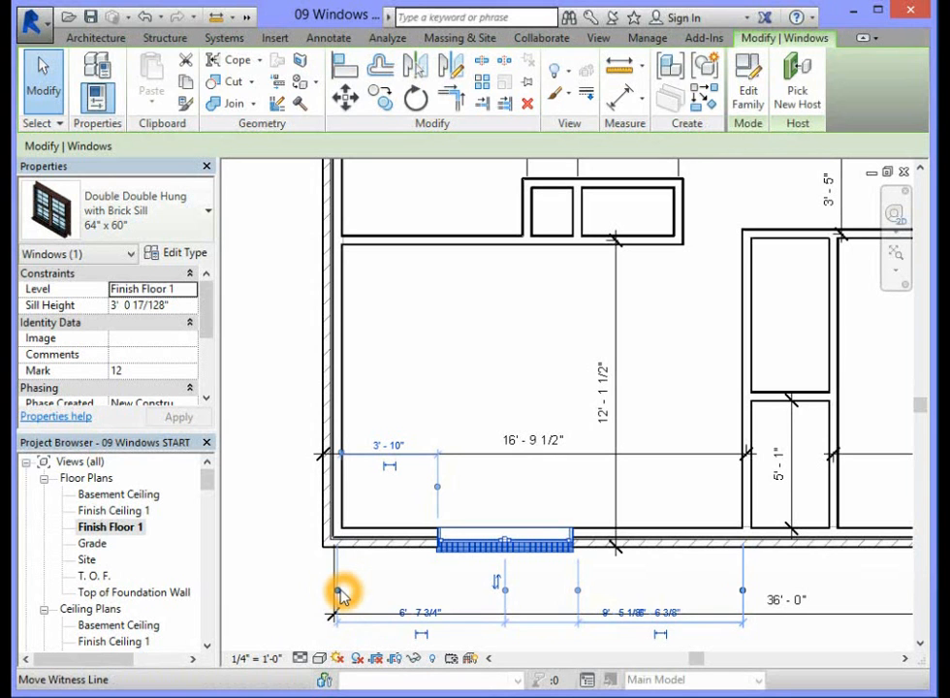
{"action": "left_click", "coordinate": [338, 590]}
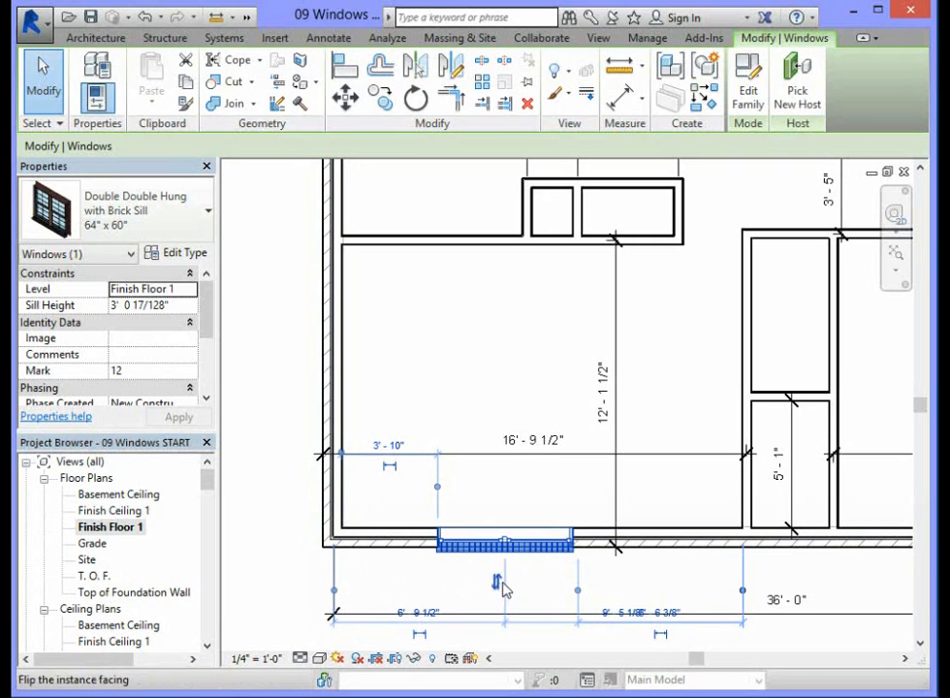
{"action": "left_click", "coordinate": [430, 614]}
{"action": "type", "text": "6'"}
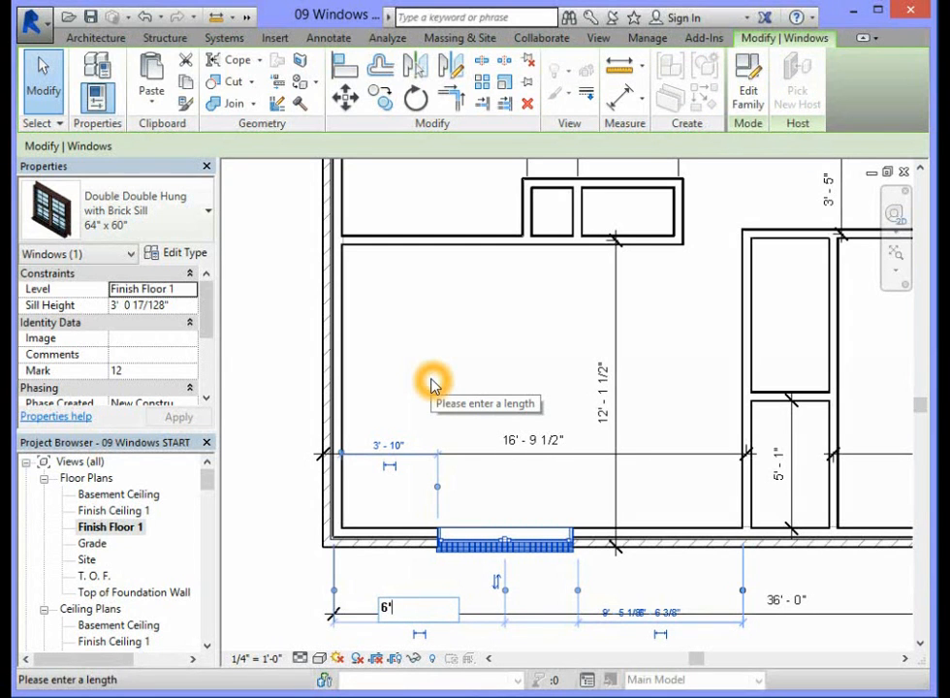
{"action": "key", "text": "Return"}
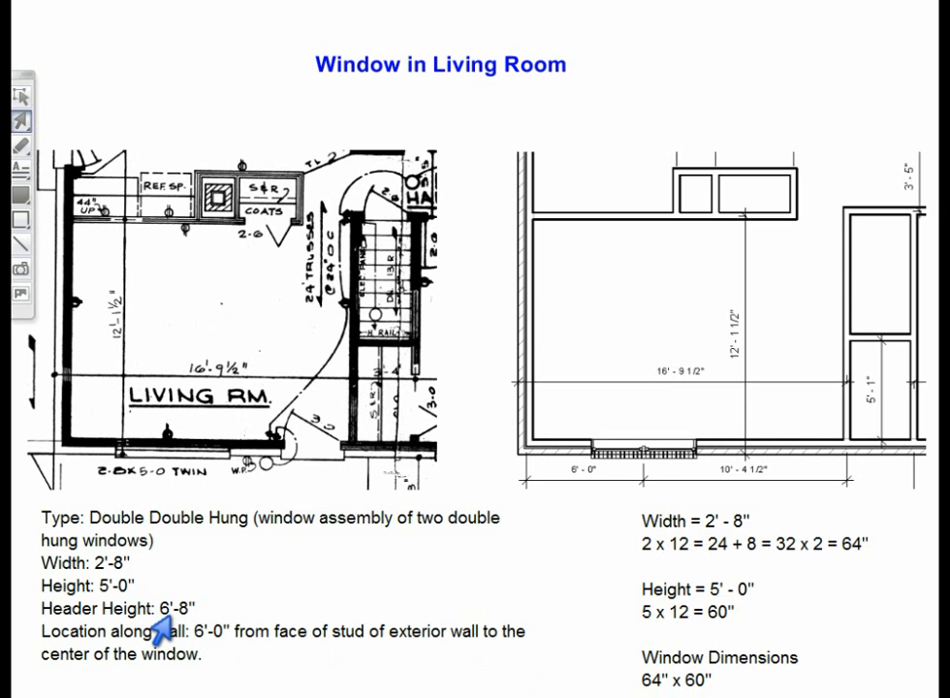
{"action": "key", "text": "Page_Down"}
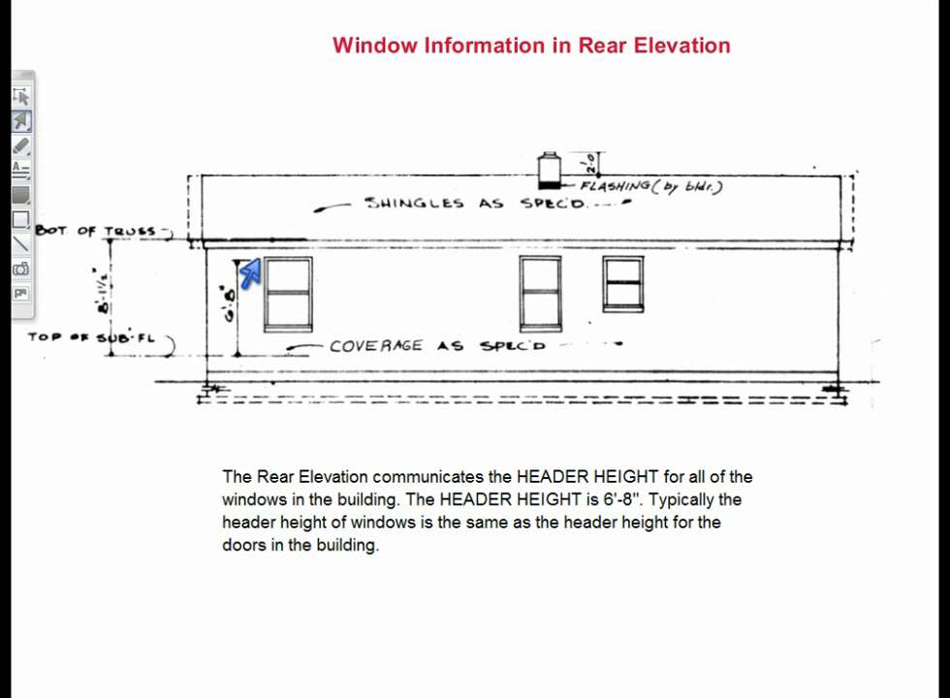
{"action": "left_click", "coordinate": [244, 264]}
{"action": "left_click", "coordinate": [262, 357]}
{"action": "left_click", "coordinate": [265, 258]}
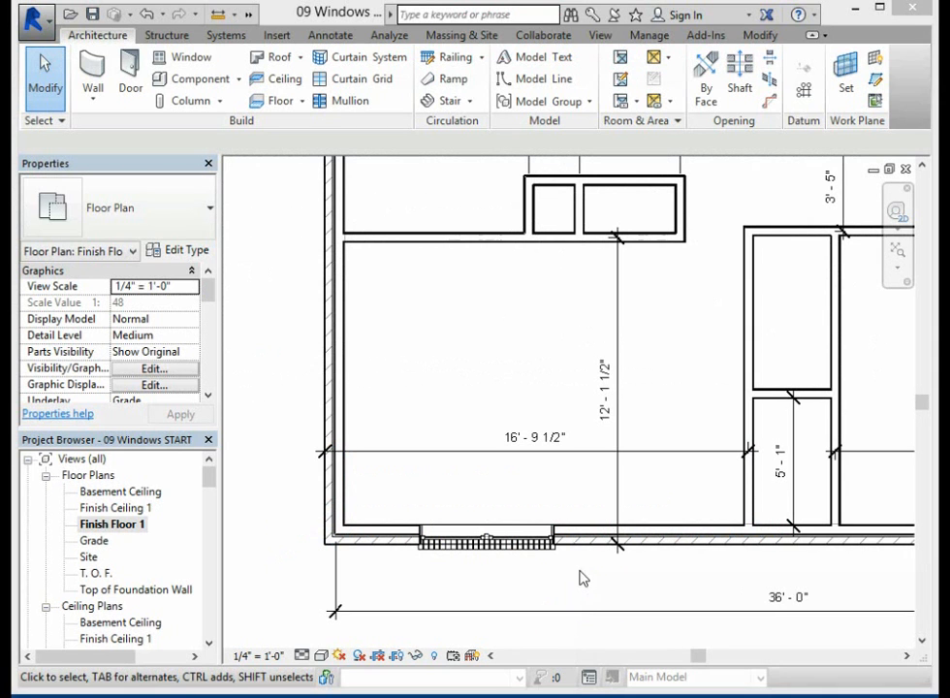
Step: Set the living room's Double Double Hung window head height to 6' 8"
{"action": "left_click", "coordinate": [510, 540]}
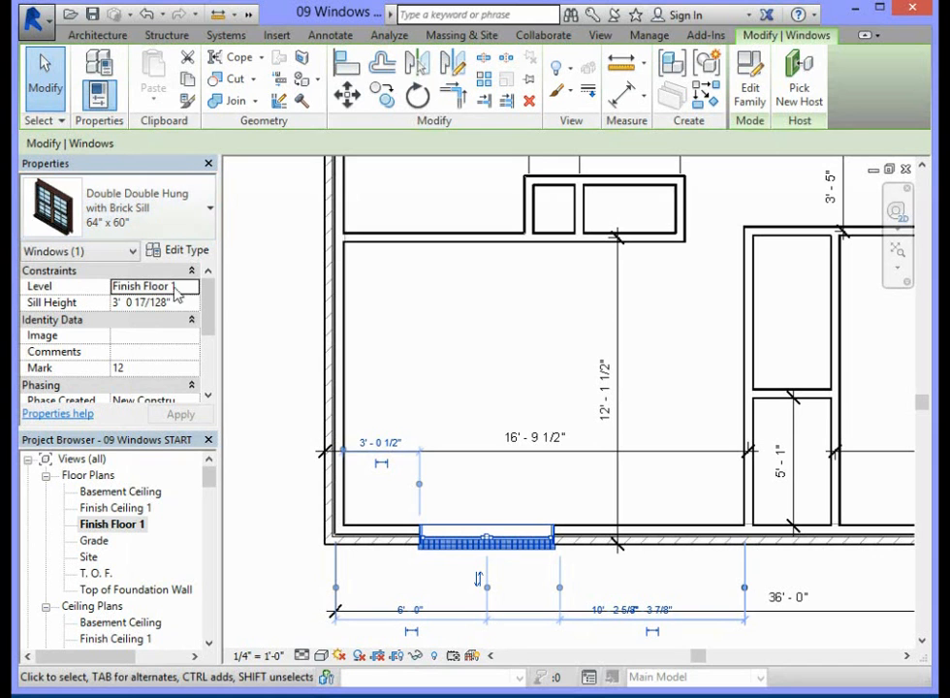
{"action": "left_click_drag", "start_coordinate": [206, 300], "coordinate": [212, 361]}
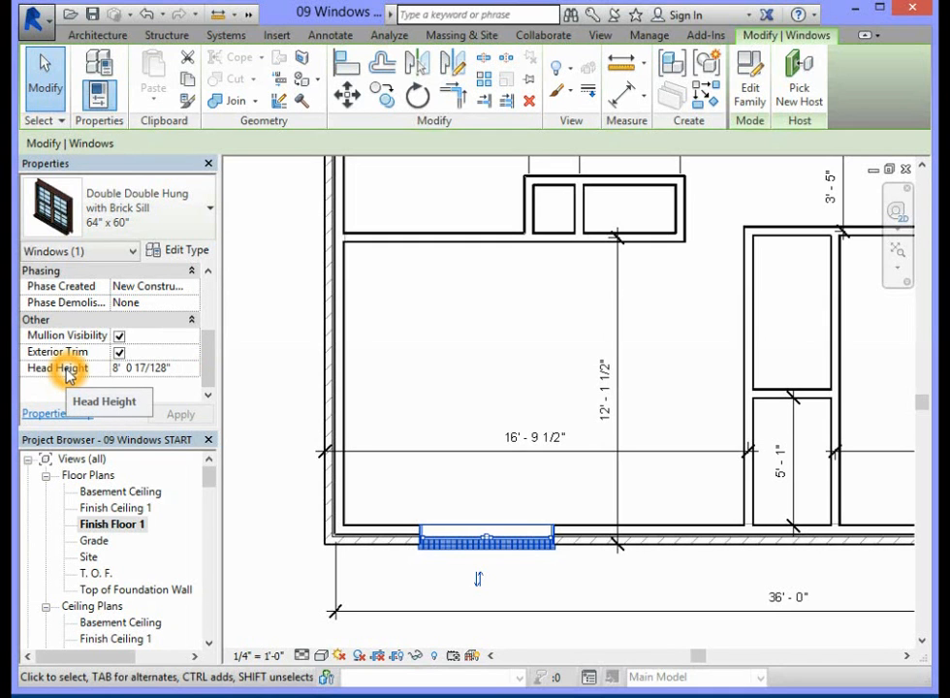
{"action": "left_click", "coordinate": [145, 371]}
{"action": "left_click_drag", "start_coordinate": [186, 370], "coordinate": [91, 372]}
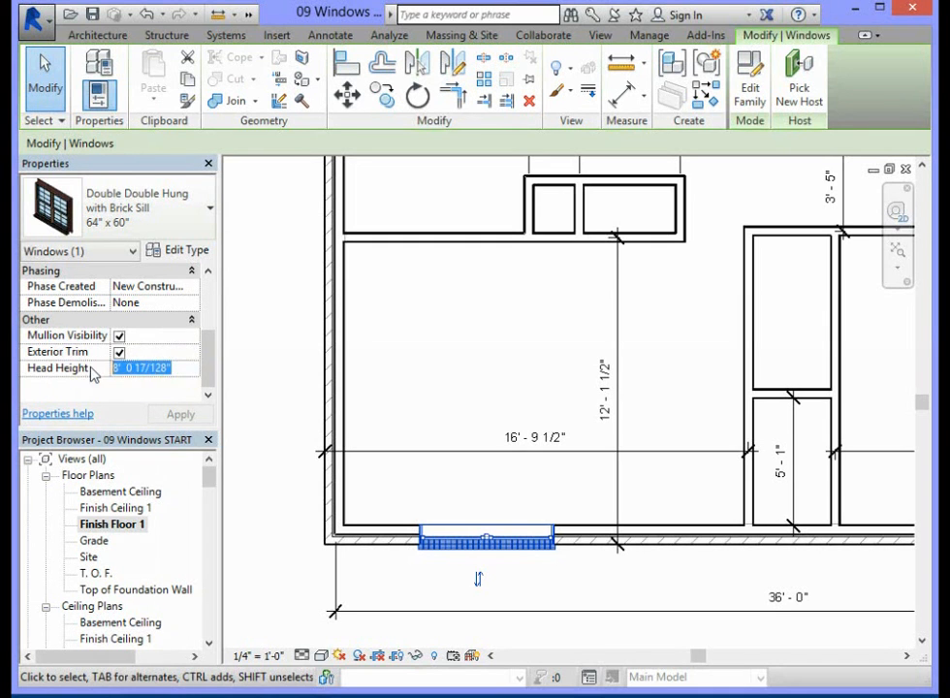
{"action": "type", "text": "6'"}
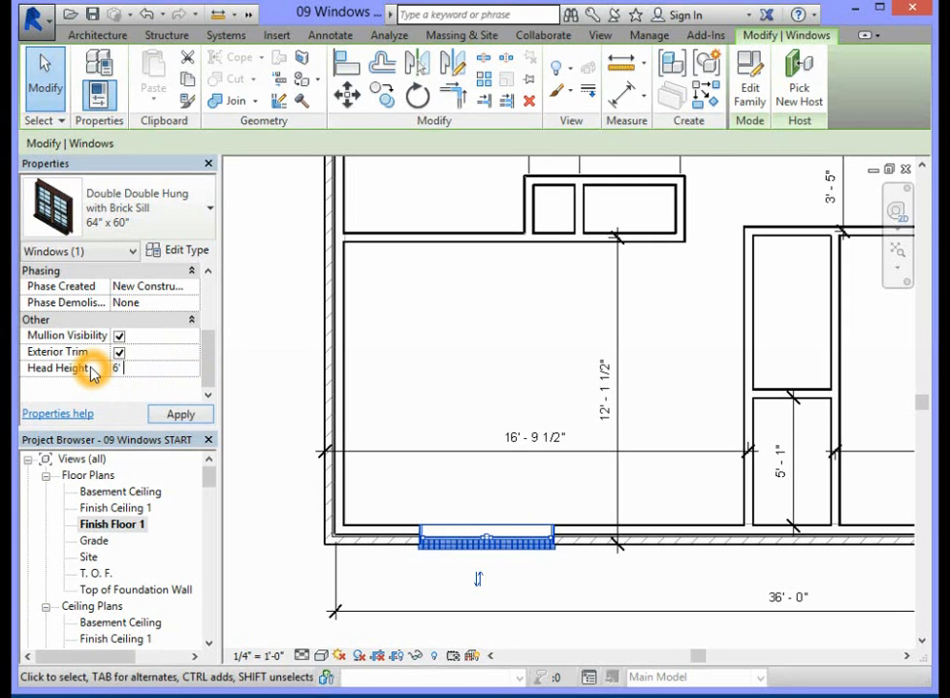
{"action": "type", "text": " 8\""}
{"action": "key", "text": "Return"}
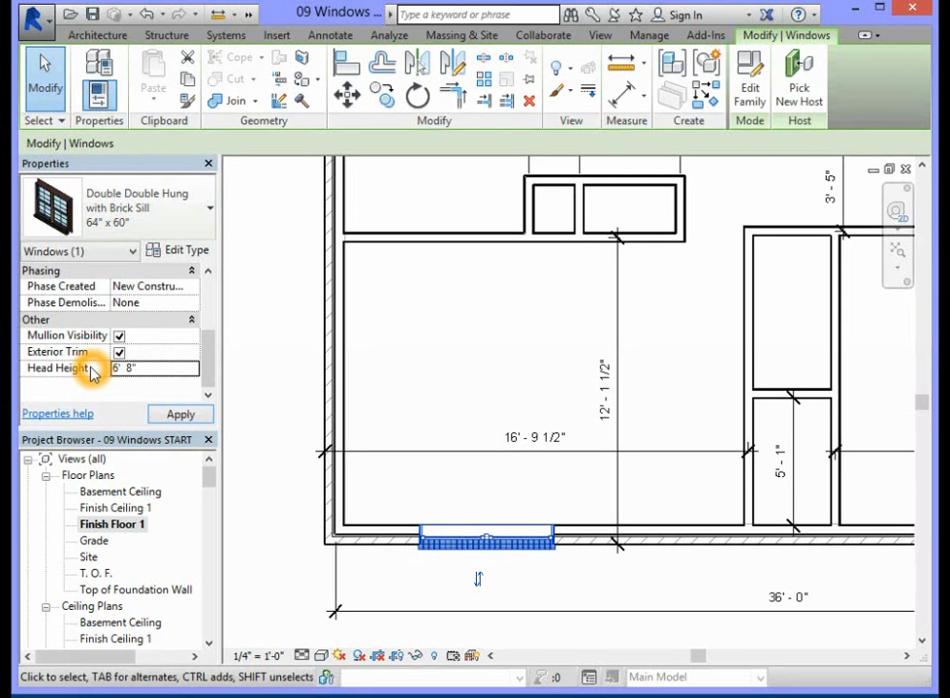
{"action": "left_click", "coordinate": [182, 415]}
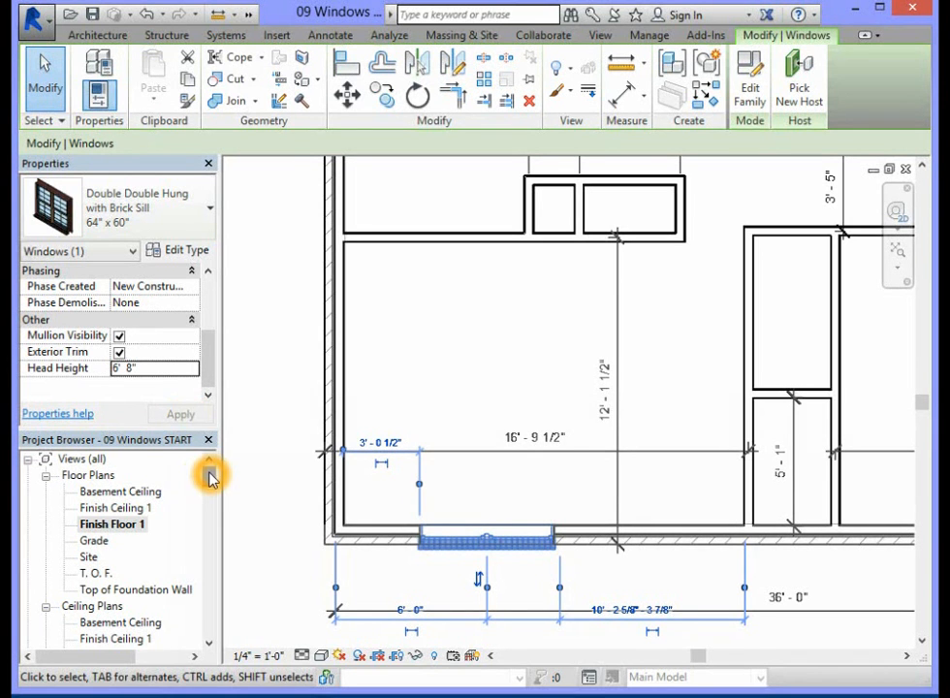
Step: Open the South elevation and examine the living room window's placement in the brick wall
{"action": "left_click_drag", "start_coordinate": [212, 476], "coordinate": [211, 502]}
{"action": "left_click", "coordinate": [166, 493]}
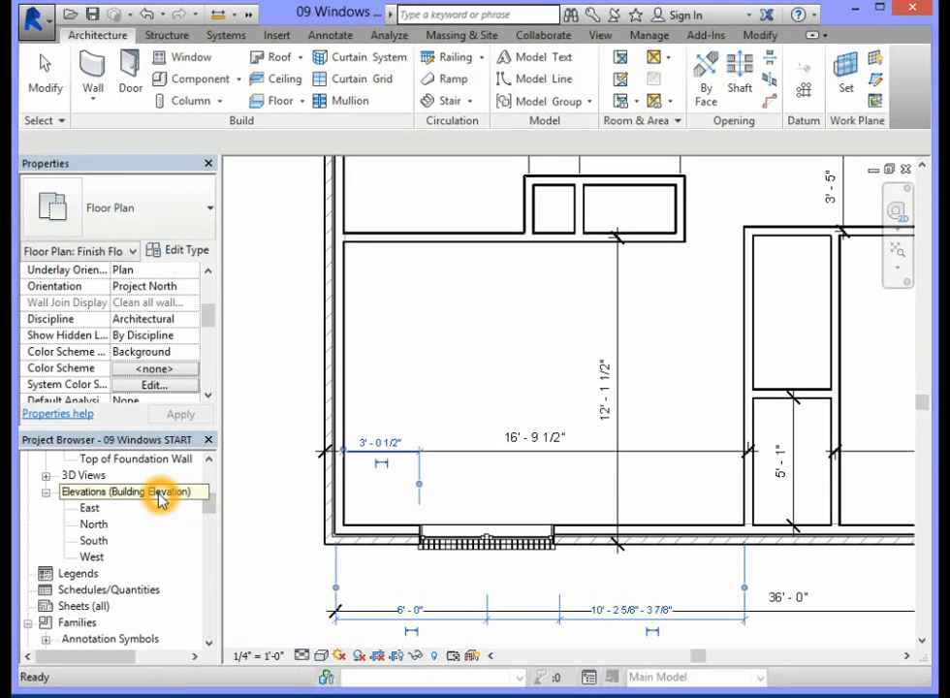
{"action": "double_click", "coordinate": [94, 541]}
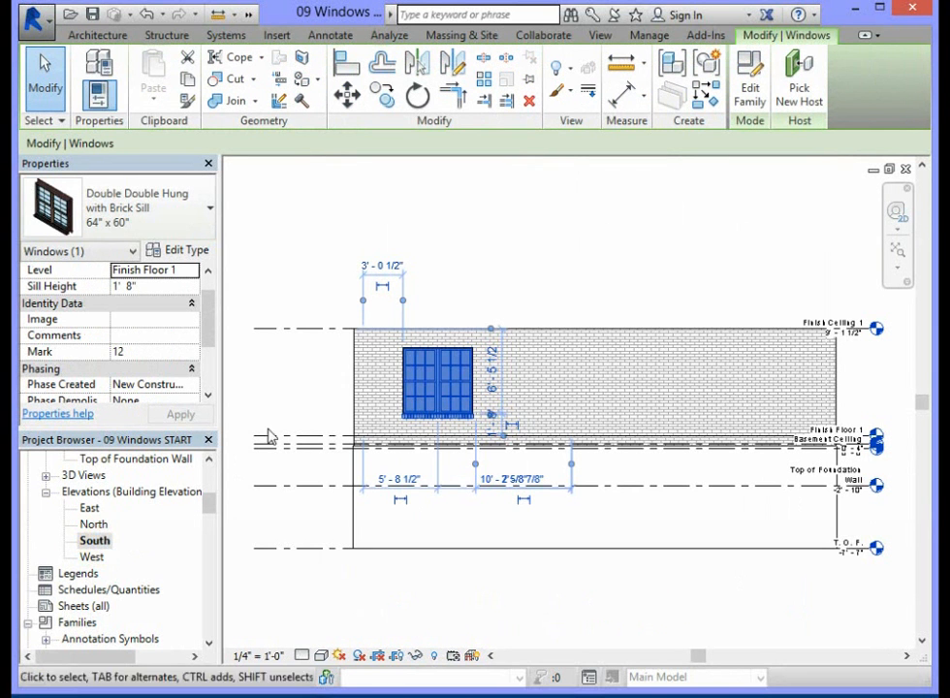
{"action": "left_click", "coordinate": [447, 405]}
{"action": "scroll", "coordinate": [446, 406], "scroll_direction": "up", "scroll_amount": 4}
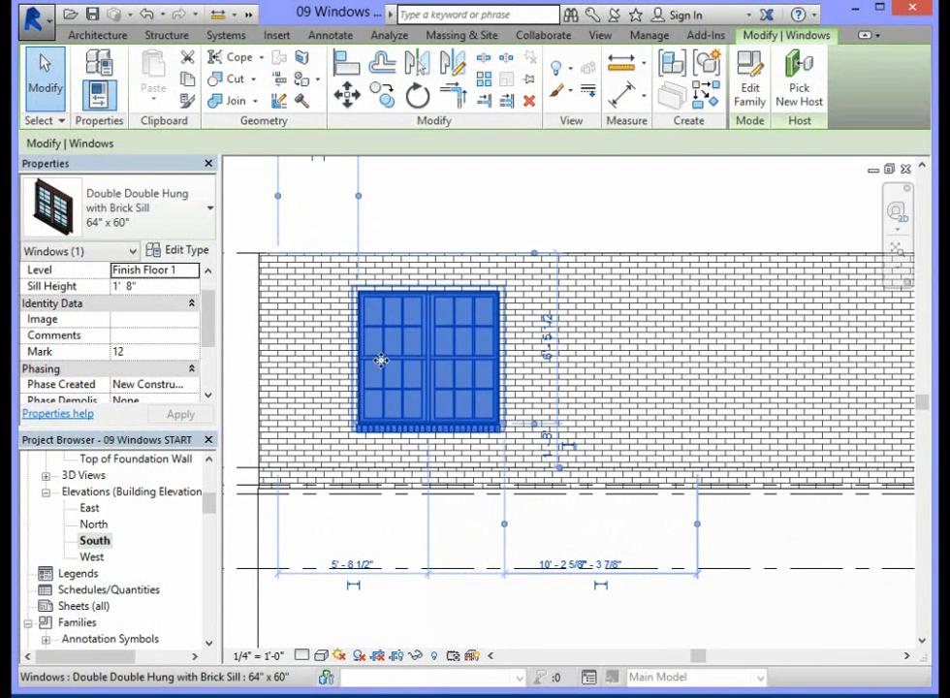
{"action": "left_click", "coordinate": [460, 200]}
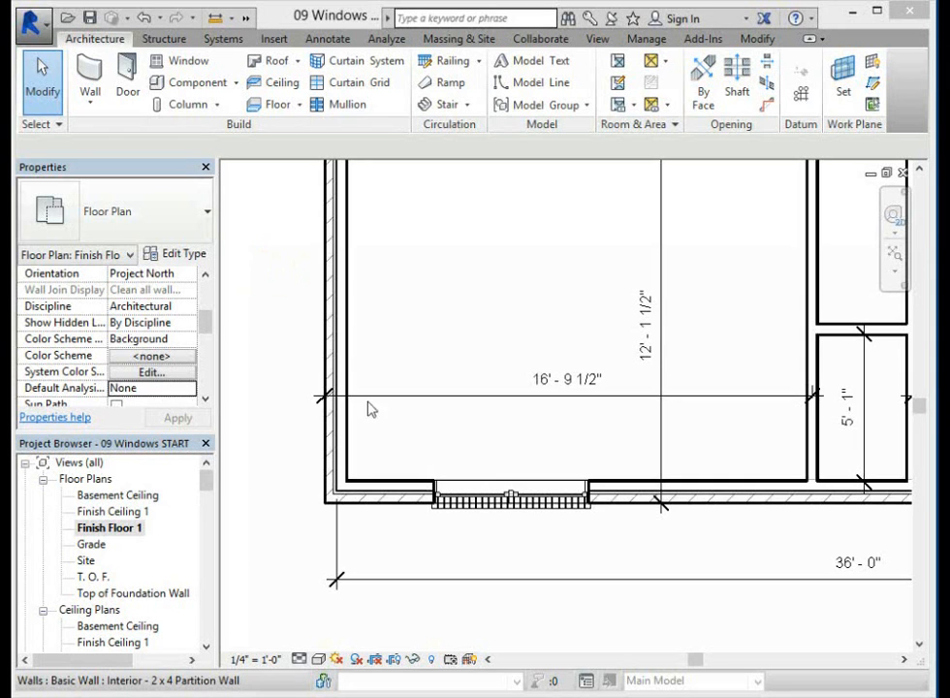
Step: Add an aligned dimension, using Faces of core, from the exterior side wall to the living room window's center, between the front wall and the 36' - 0" dimension
{"action": "left_click", "coordinate": [511, 500]}
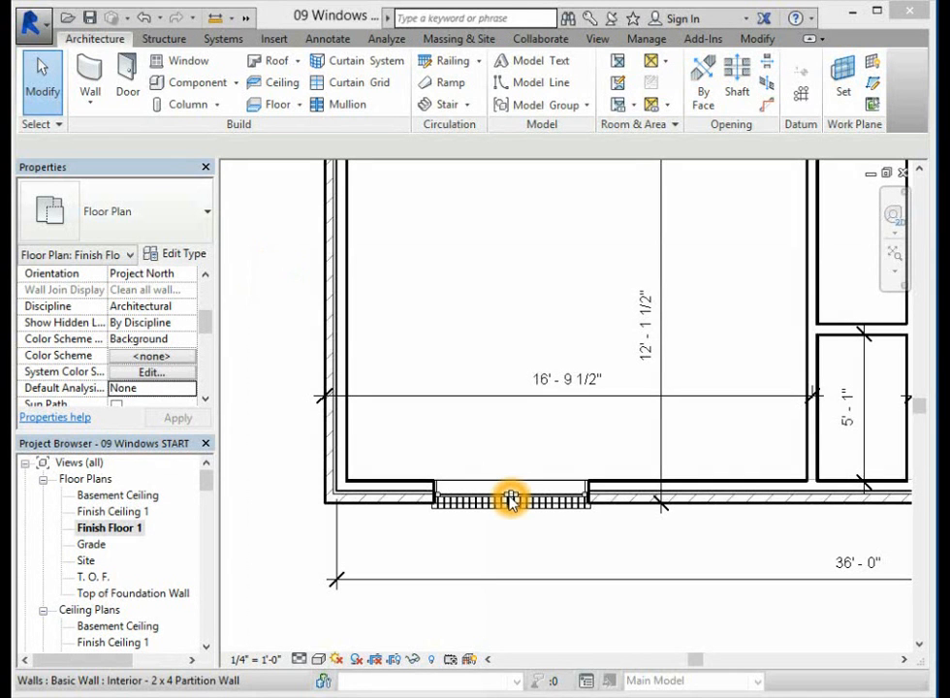
{"action": "left_click", "coordinate": [312, 39]}
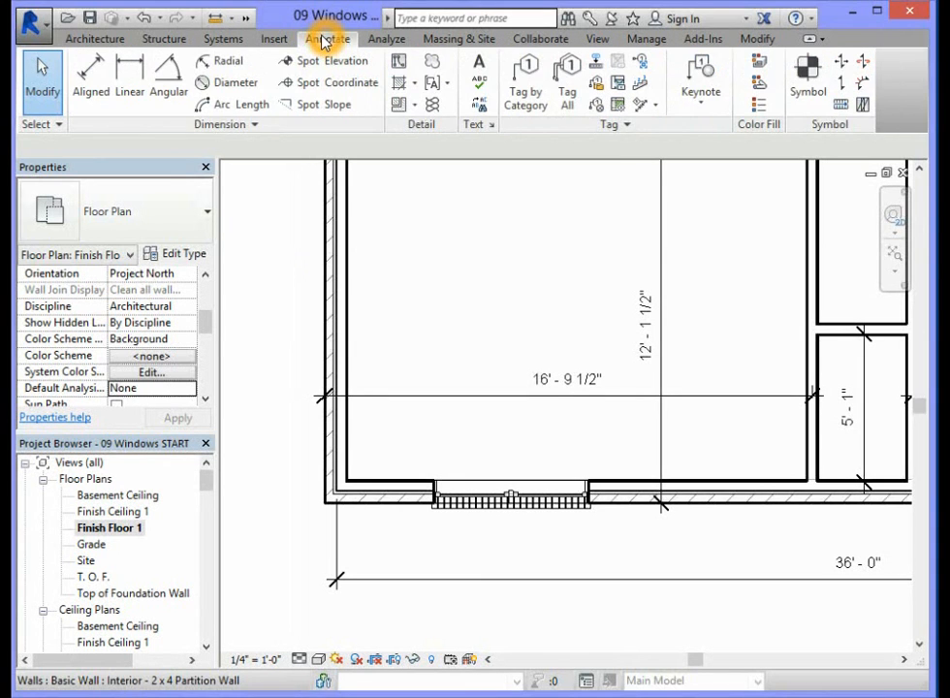
{"action": "left_click", "coordinate": [230, 128]}
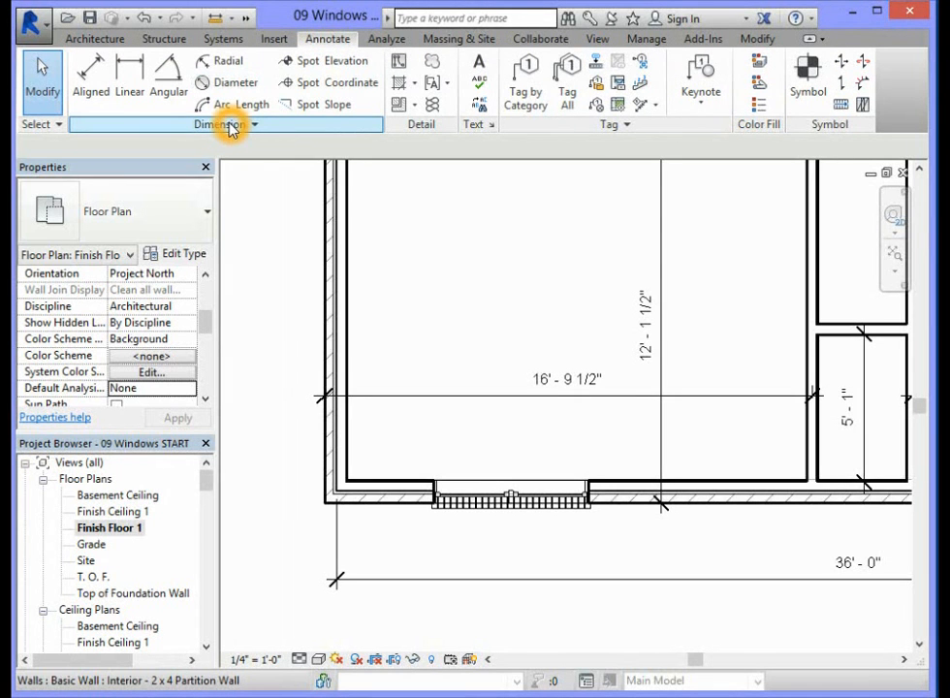
{"action": "left_click", "coordinate": [86, 90]}
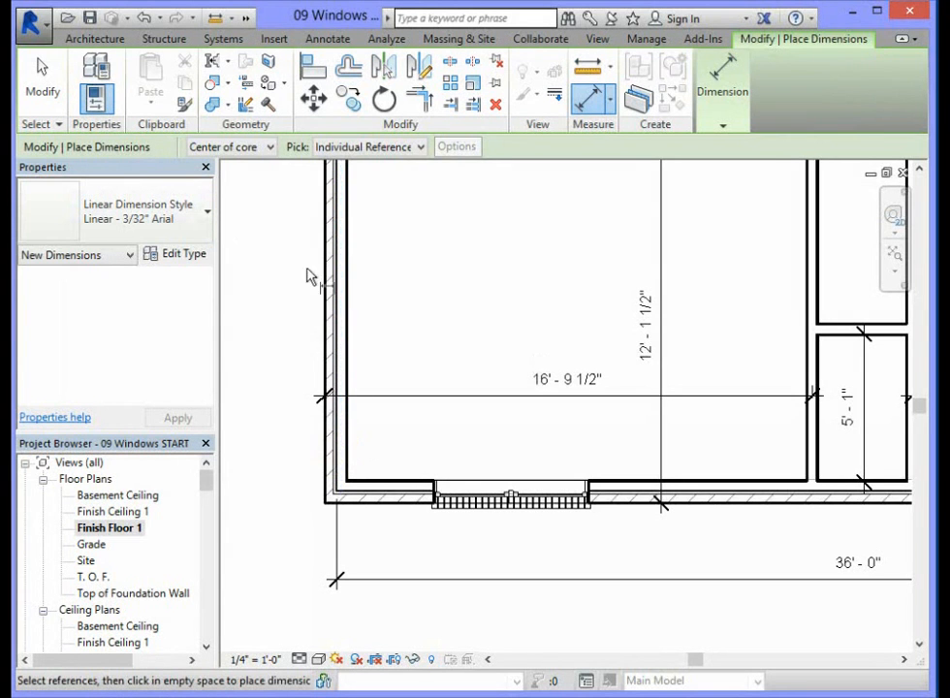
{"action": "left_click", "coordinate": [271, 149]}
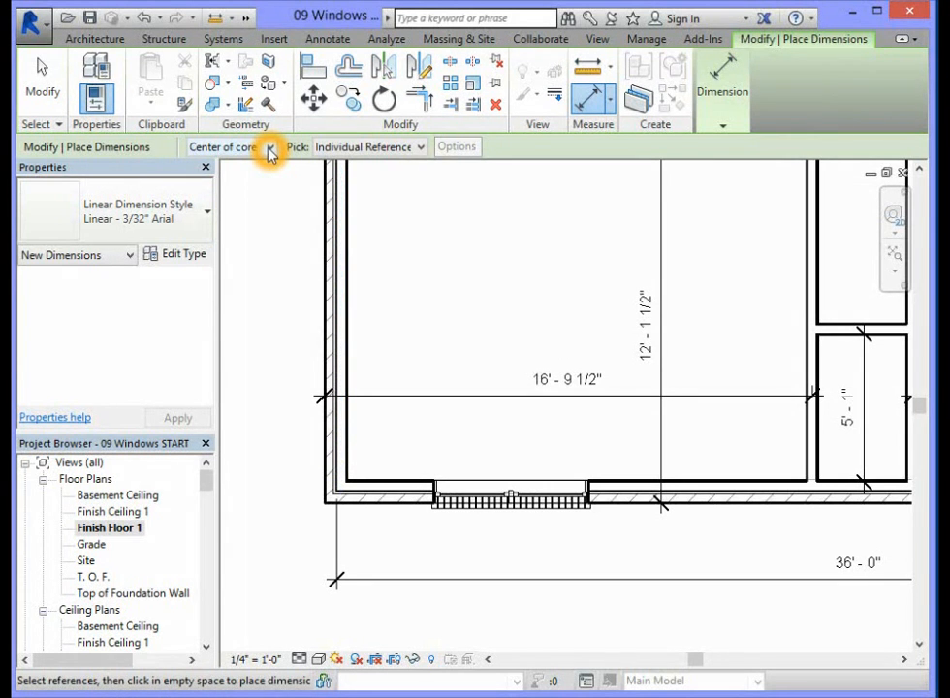
{"action": "left_click", "coordinate": [270, 149]}
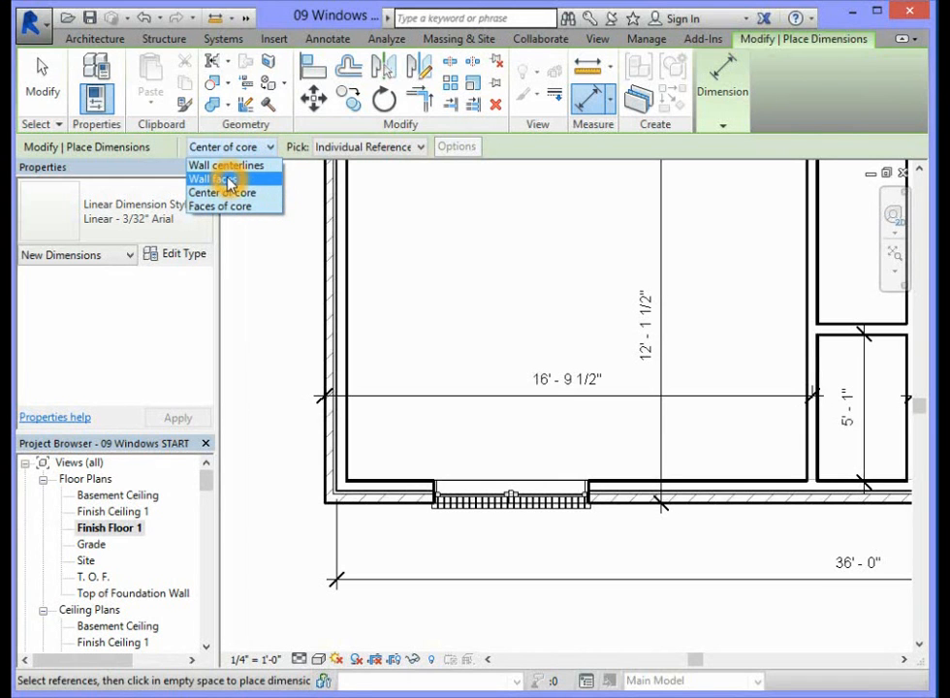
{"action": "left_click", "coordinate": [229, 209]}
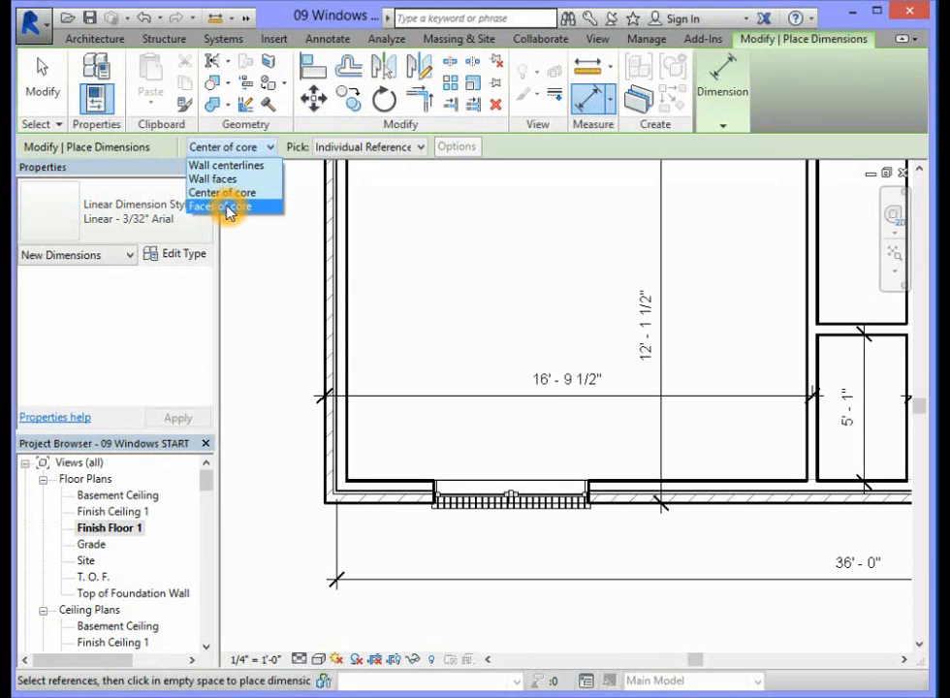
{"action": "left_click", "coordinate": [229, 208]}
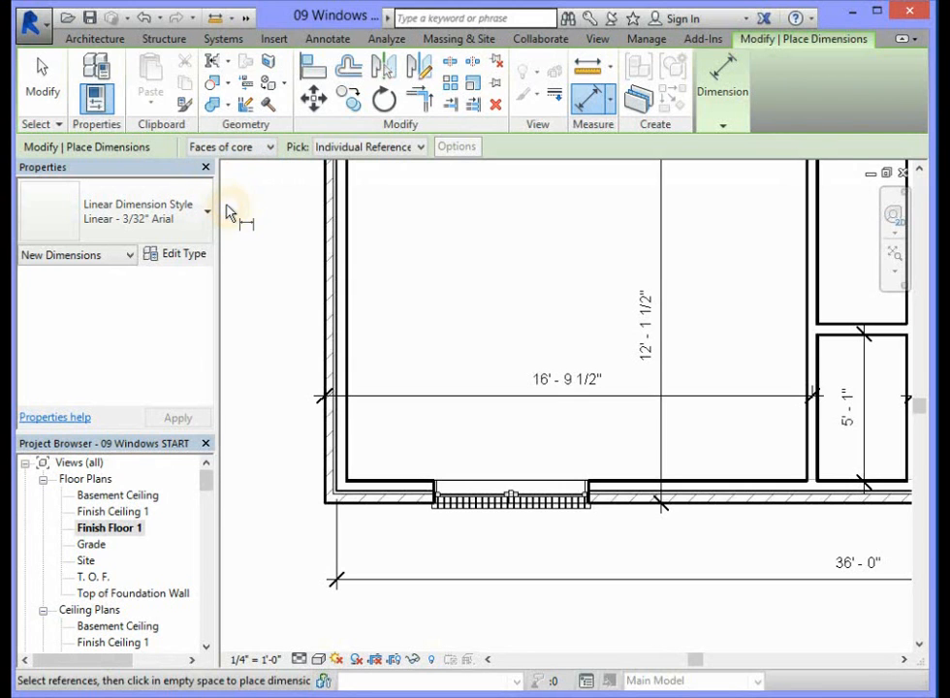
{"action": "left_click", "coordinate": [338, 467]}
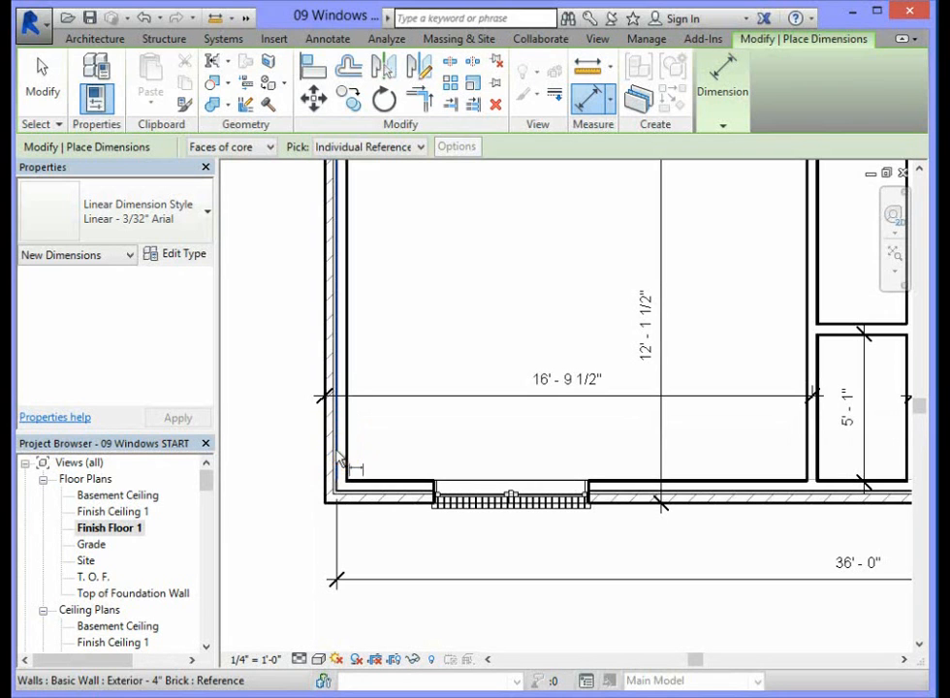
{"action": "left_click", "coordinate": [336, 452]}
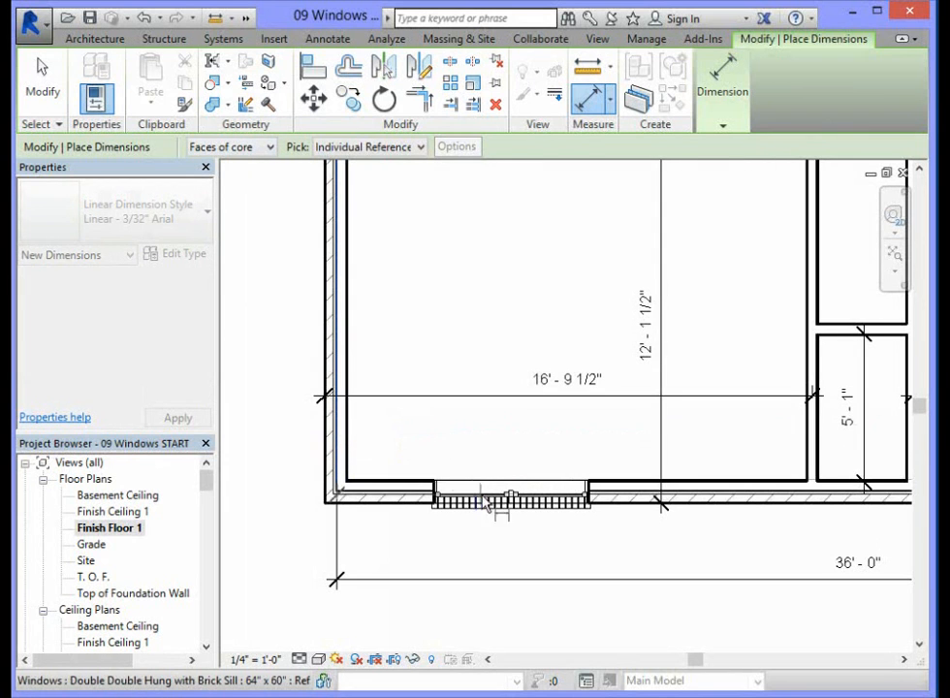
{"action": "left_click", "coordinate": [515, 497]}
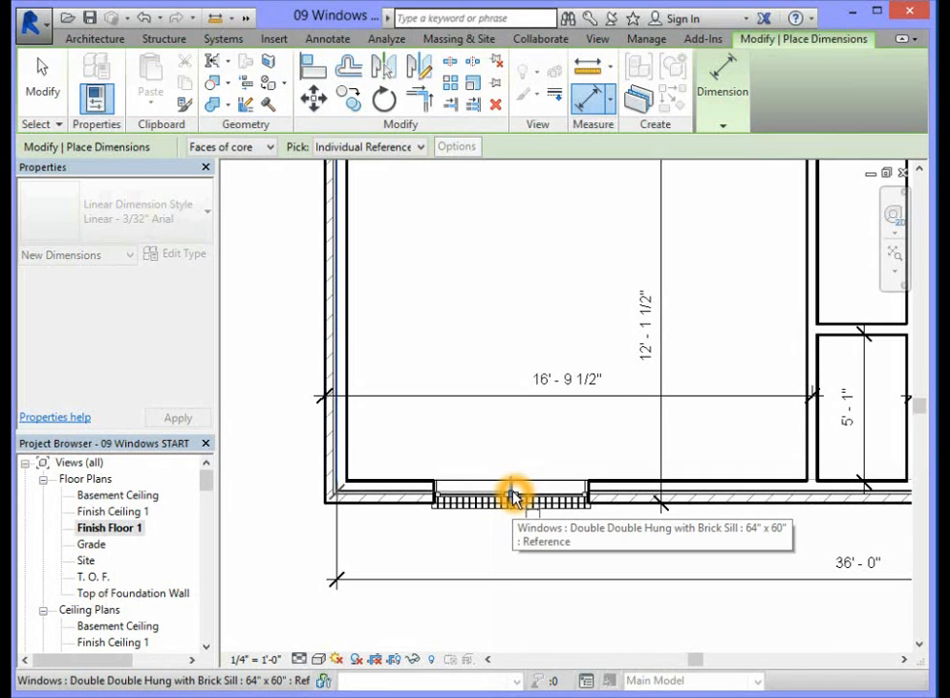
{"action": "left_click", "coordinate": [512, 496]}
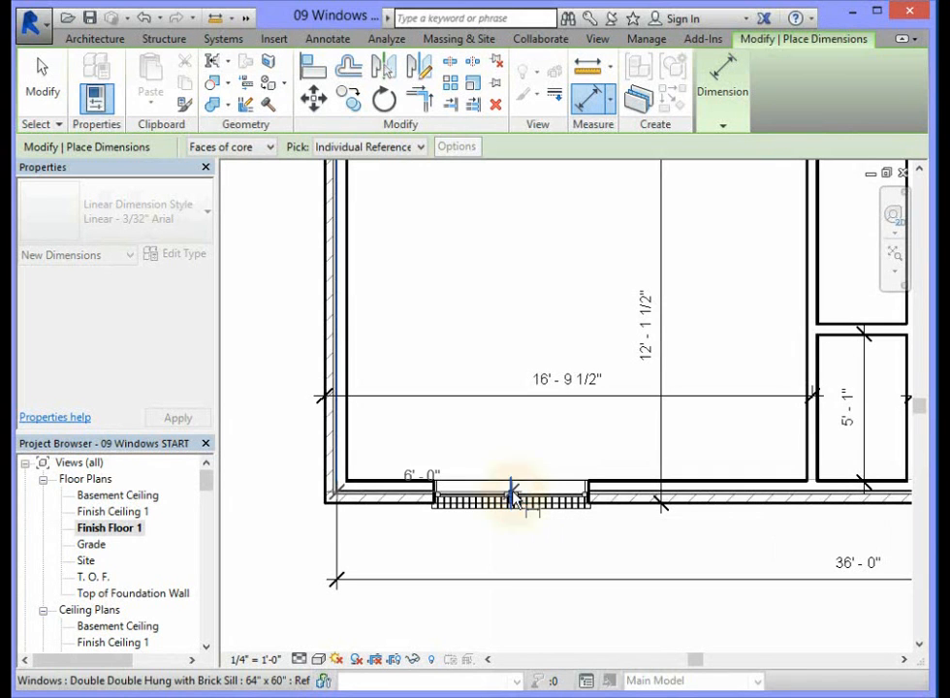
{"action": "left_click", "coordinate": [491, 551]}
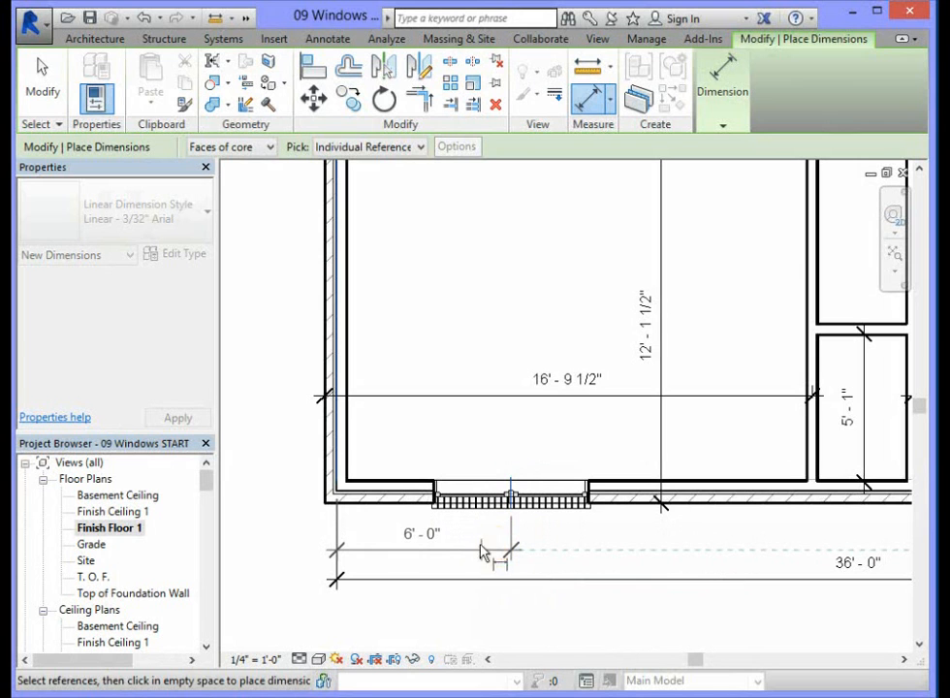
{"action": "left_click", "coordinate": [425, 548]}
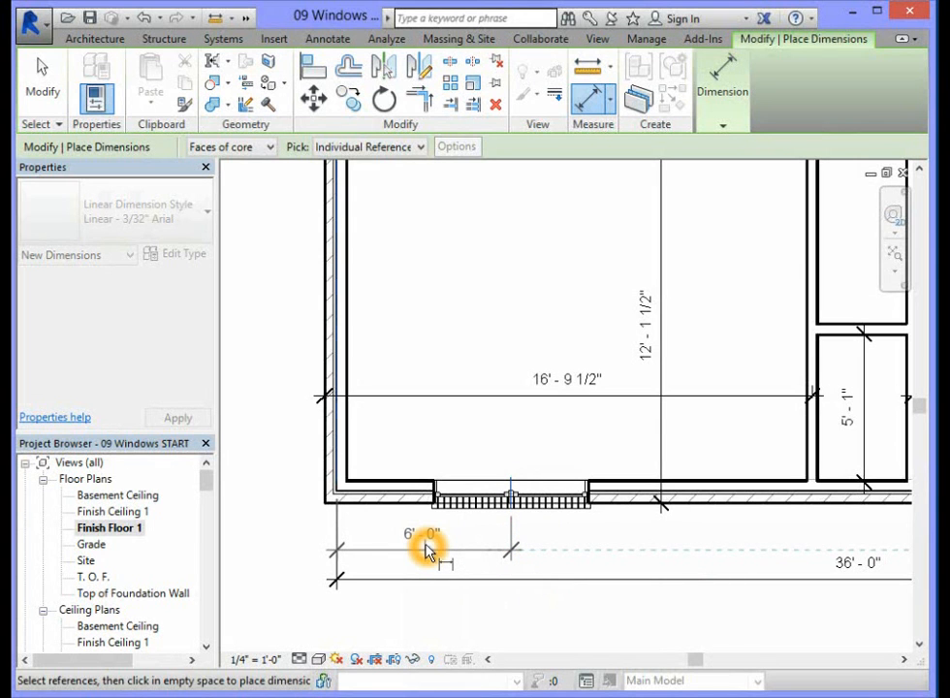
{"action": "left_click", "coordinate": [487, 458]}
{"action": "left_click", "coordinate": [486, 403]}
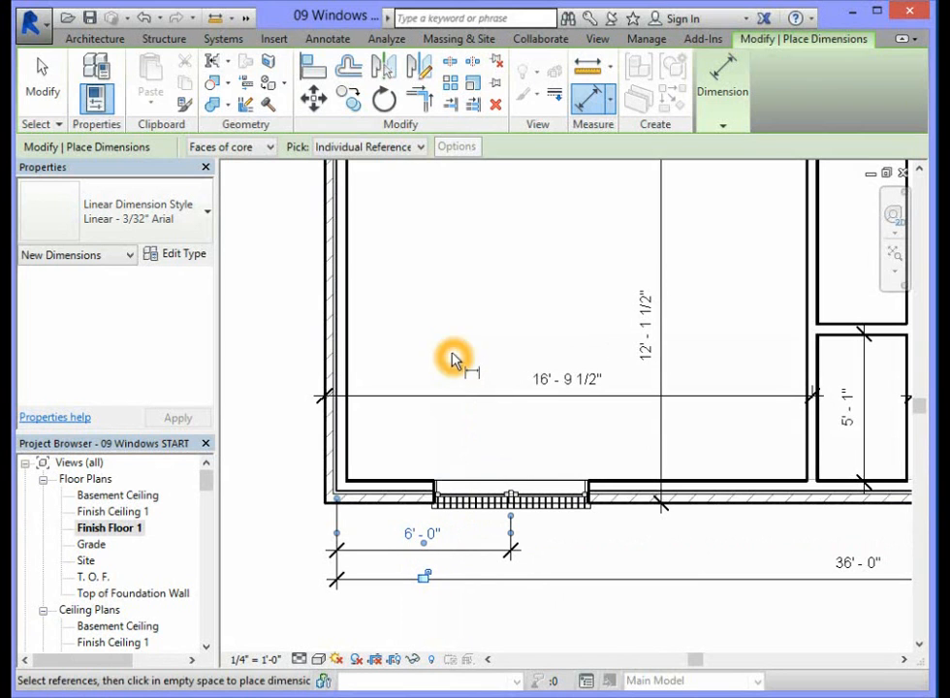
Step: Add an aligned dimension from the living room window's center to the interior partition's Center of core, in line with the 6' - 0" dimension
{"action": "left_click", "coordinate": [511, 490]}
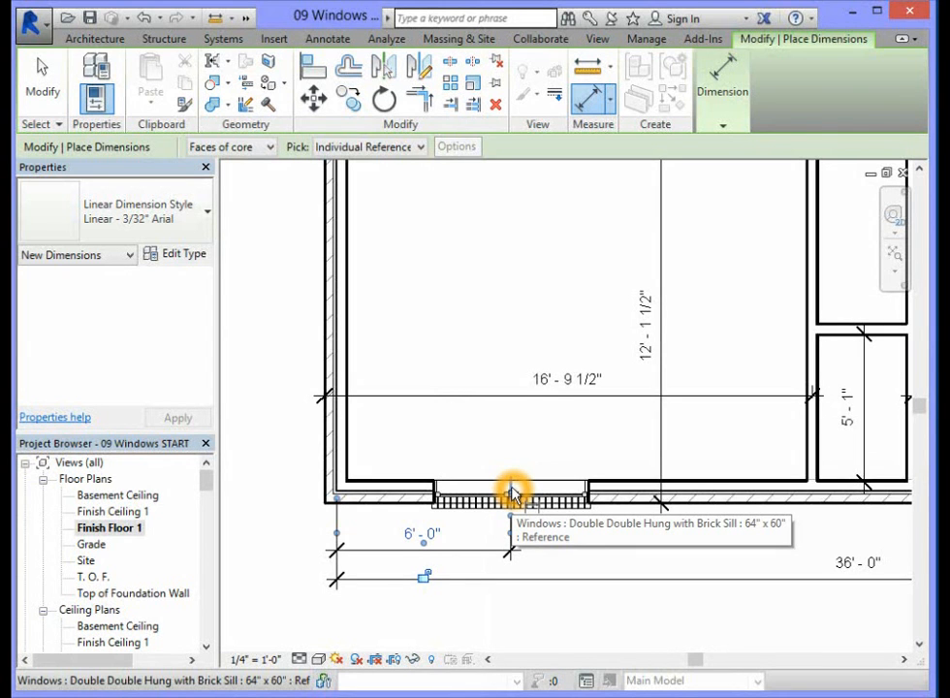
{"action": "left_click", "coordinate": [511, 494]}
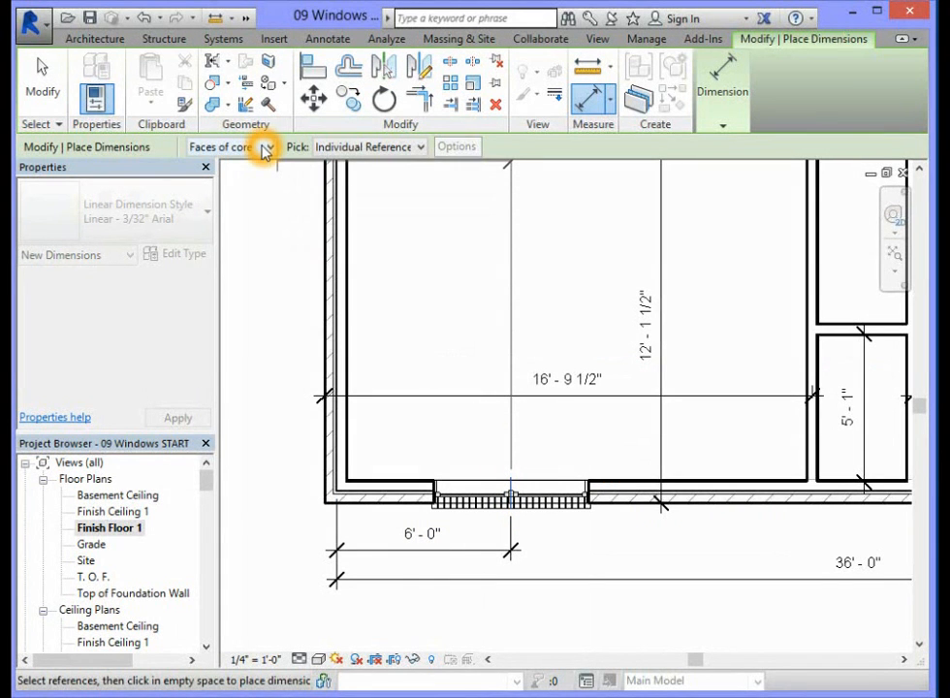
{"action": "left_click", "coordinate": [264, 148]}
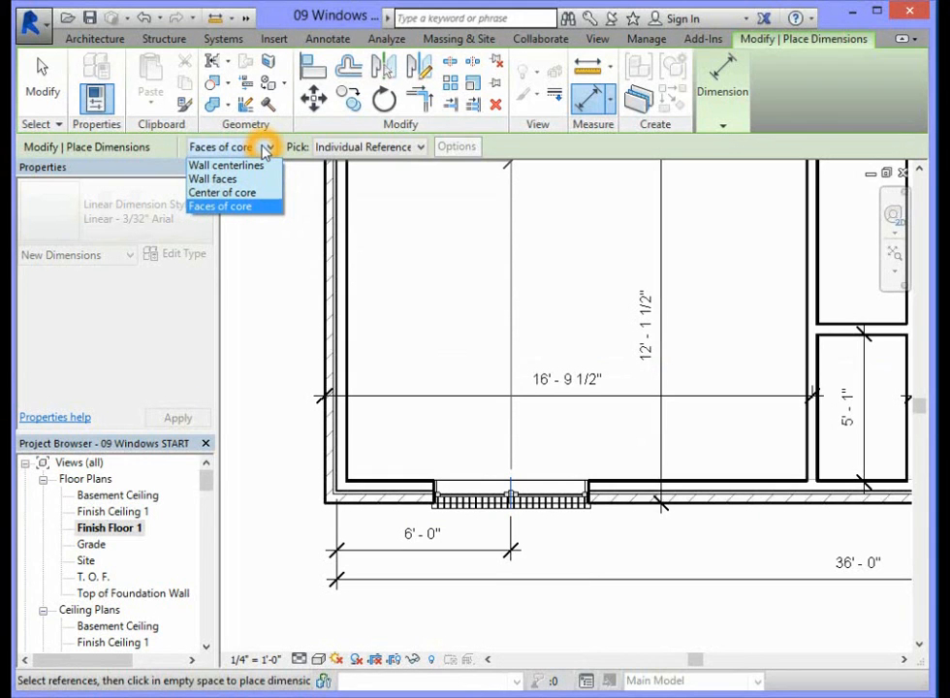
{"action": "left_click", "coordinate": [250, 194]}
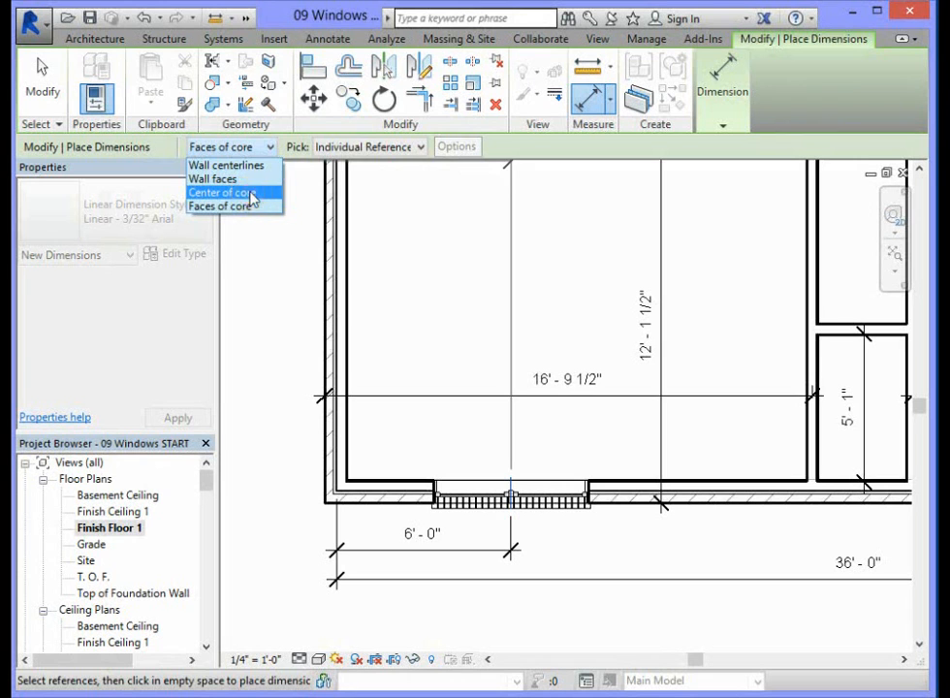
{"action": "left_click", "coordinate": [249, 194]}
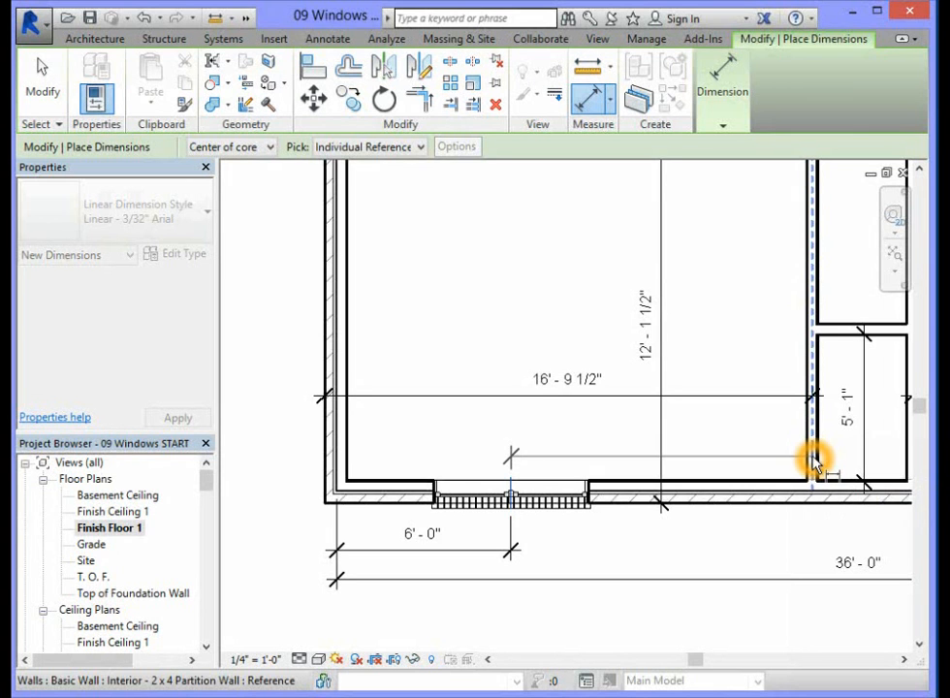
{"action": "left_click", "coordinate": [813, 462]}
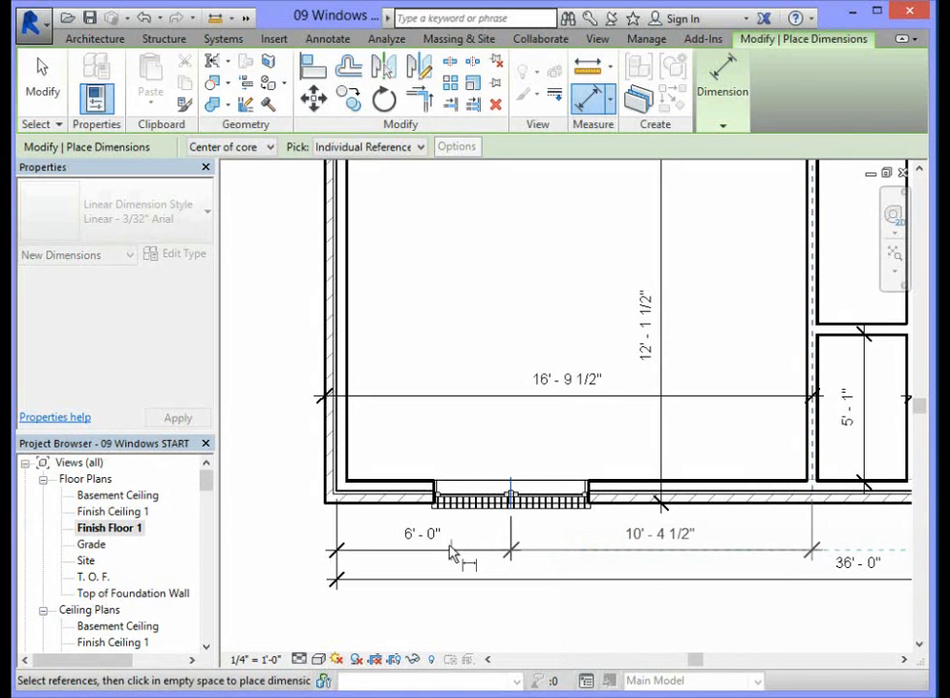
{"action": "left_click", "coordinate": [661, 558]}
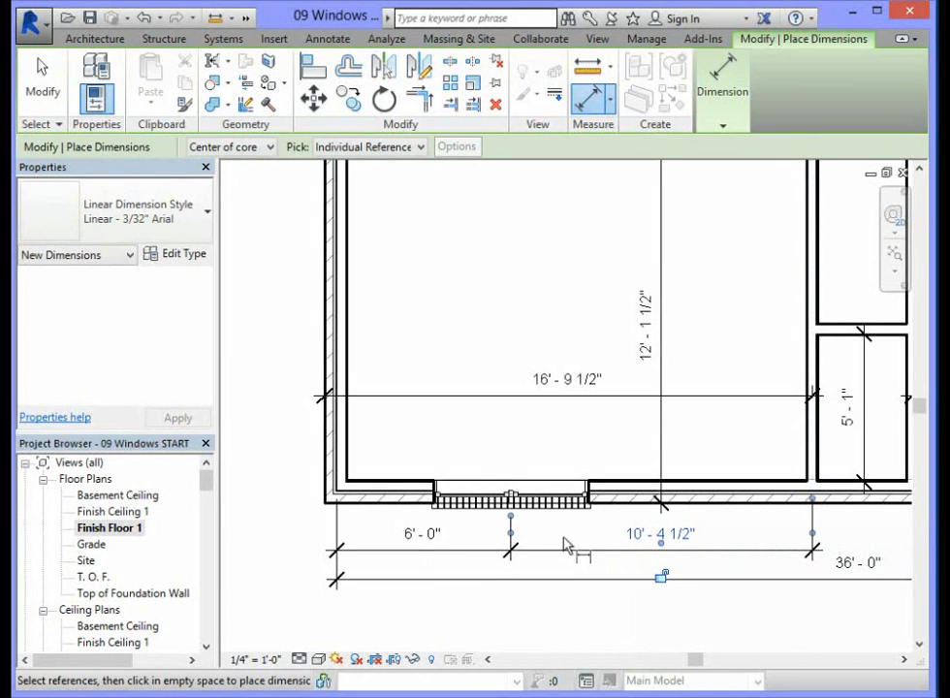
{"action": "left_click", "coordinate": [451, 384]}
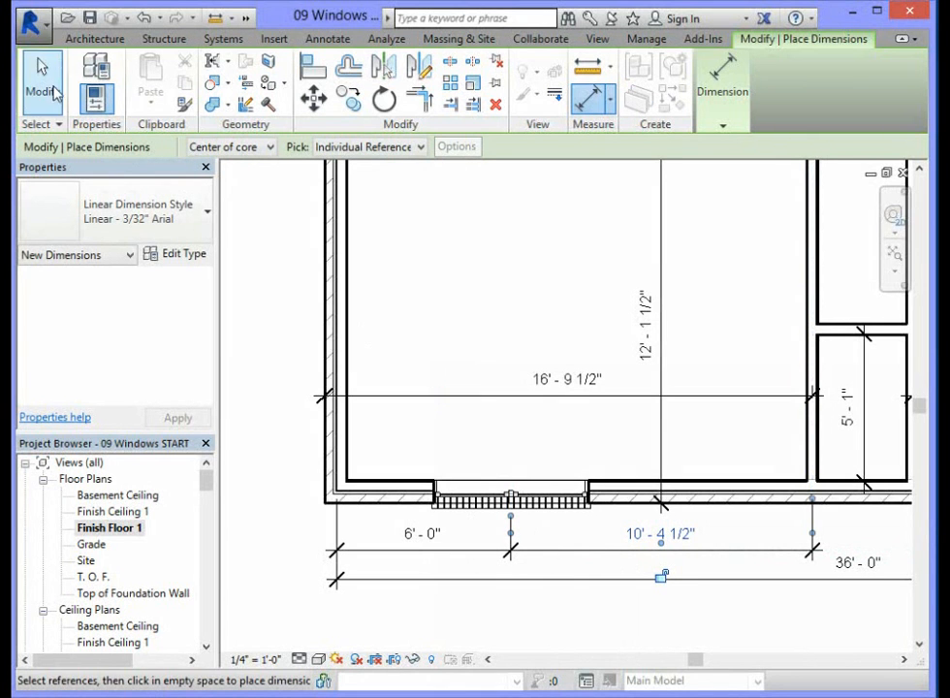
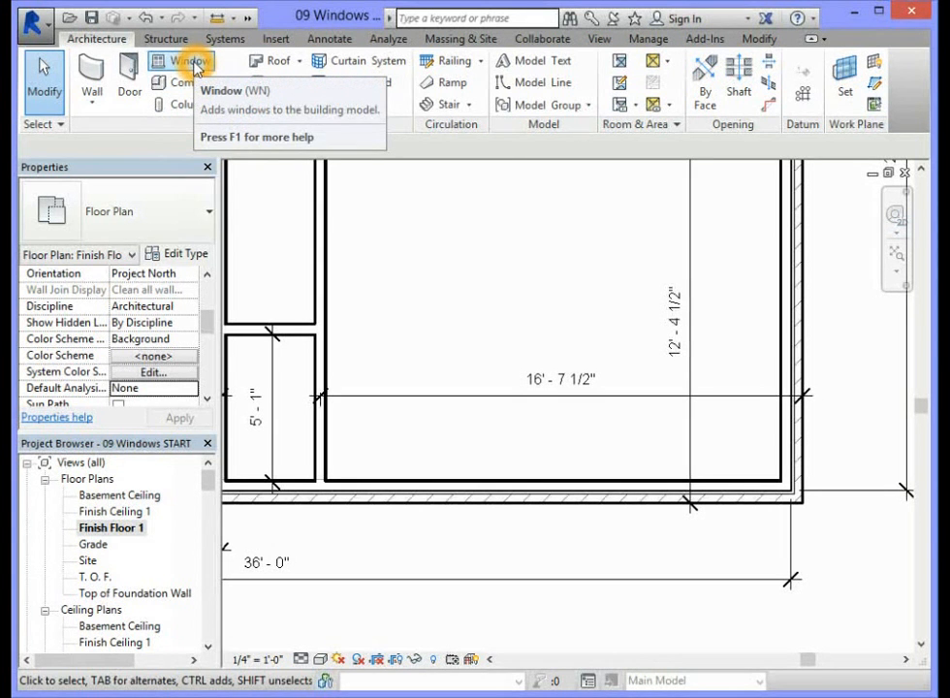
Step: Place a 128" x 60" Triple Double Hung Window with Brick Sill in the front wall, centered in the 16' - 7 1/2" wide room
{"action": "left_click", "coordinate": [190, 62]}
{"action": "left_click", "coordinate": [177, 218]}
{"action": "left_click", "coordinate": [177, 218]}
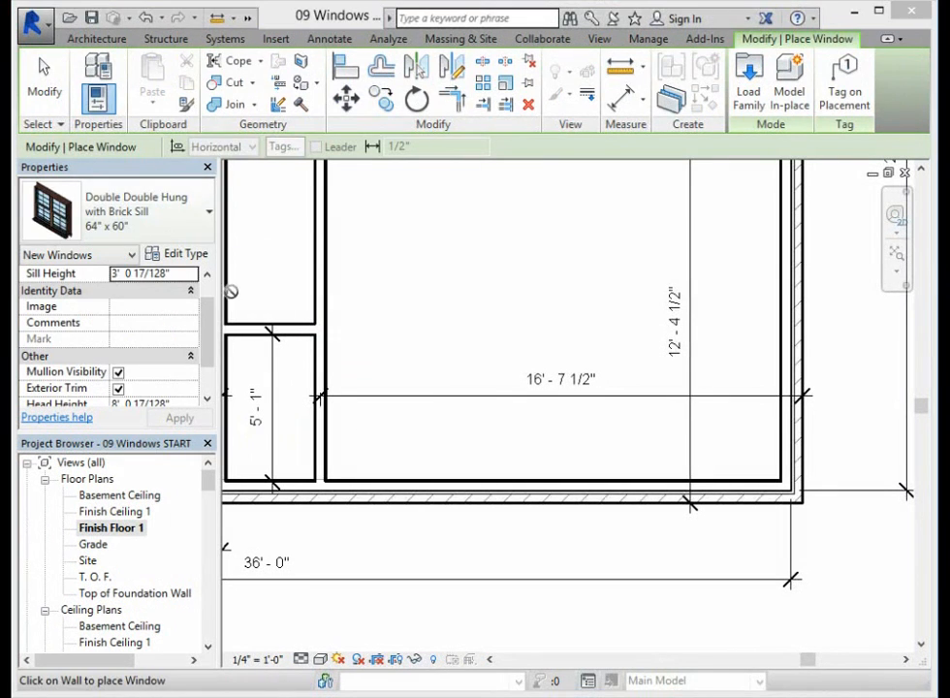
{"action": "left_click", "coordinate": [177, 217]}
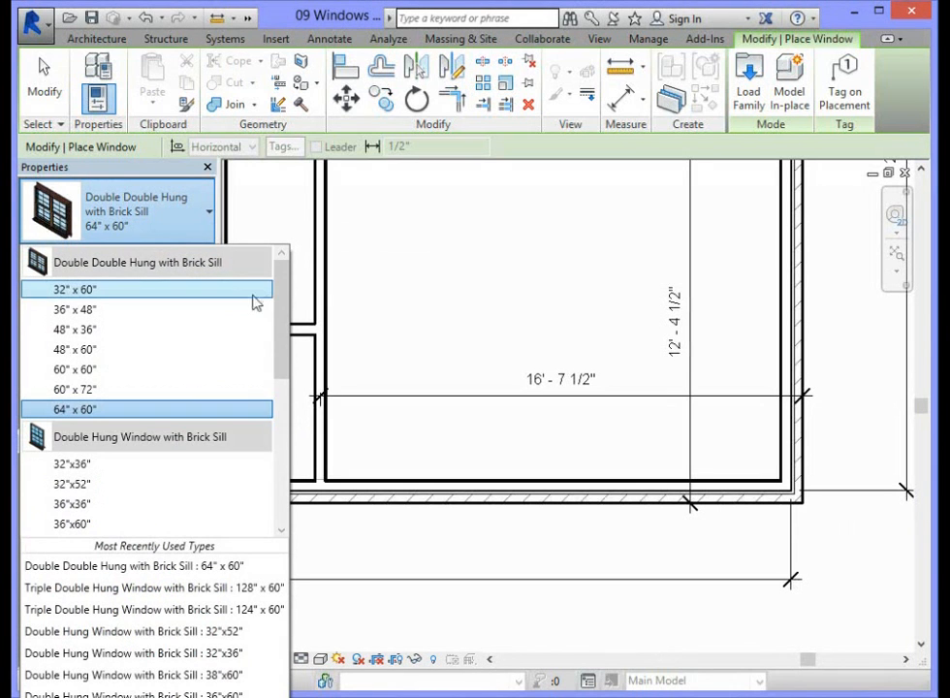
{"action": "left_click_drag", "start_coordinate": [285, 298], "coordinate": [280, 384]}
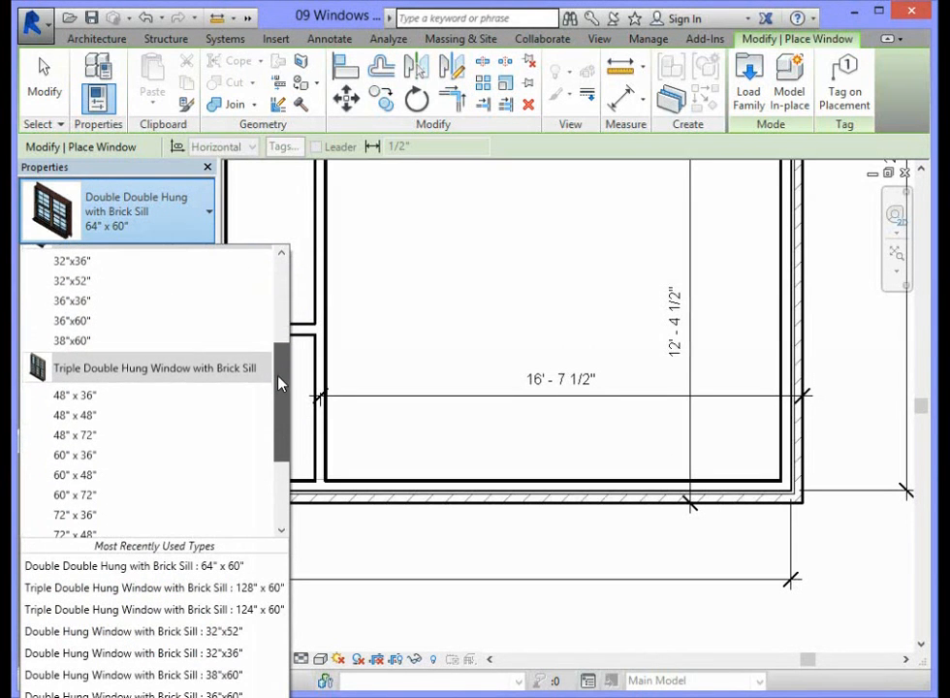
{"action": "left_click", "coordinate": [171, 375]}
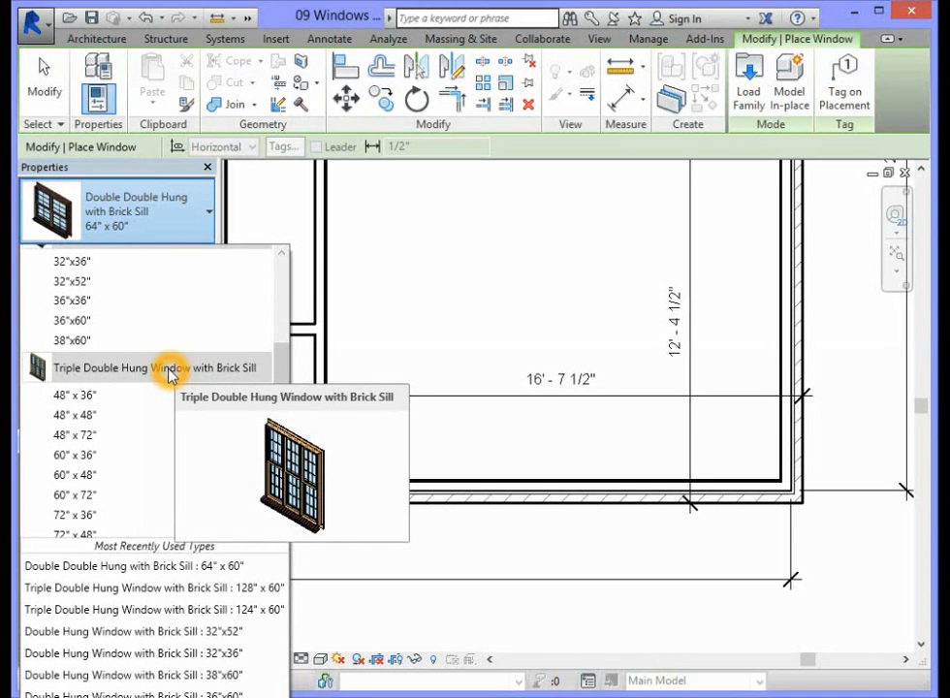
{"action": "left_click_drag", "start_coordinate": [278, 366], "coordinate": [275, 424]}
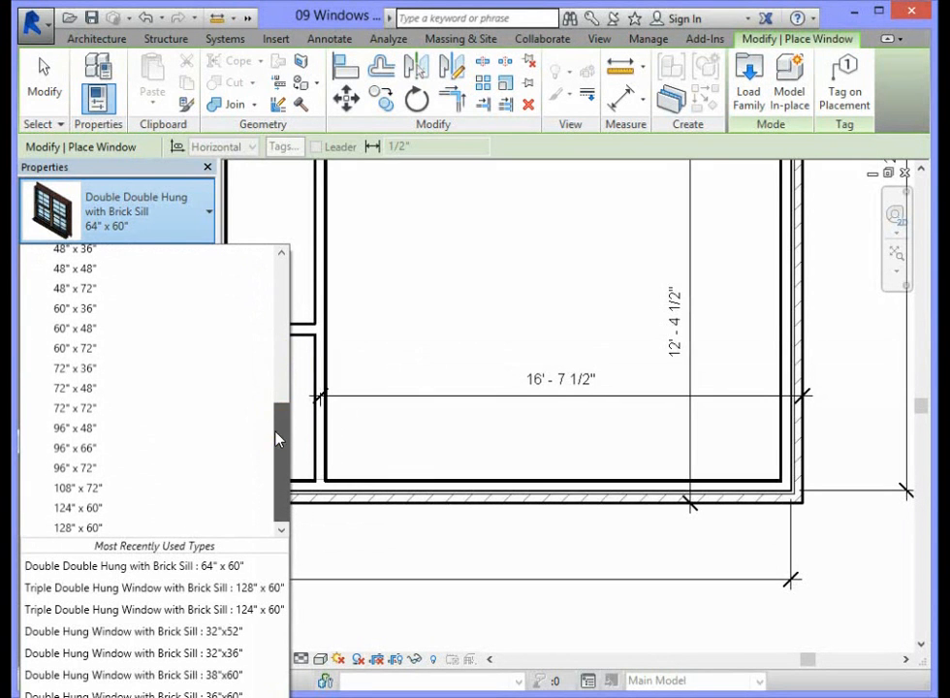
{"action": "left_click", "coordinate": [87, 530]}
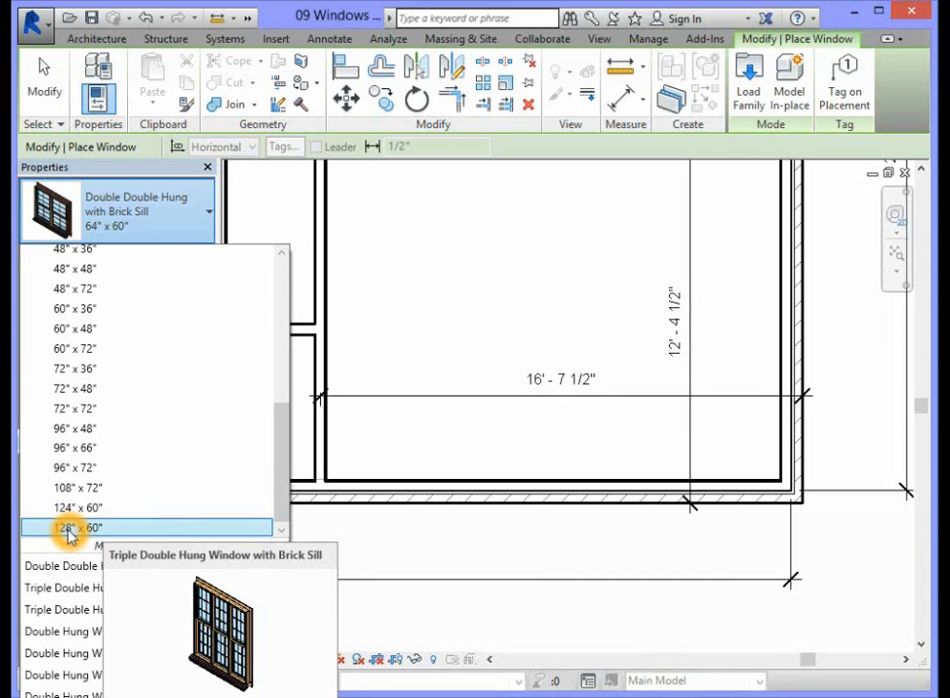
{"action": "left_click", "coordinate": [69, 529]}
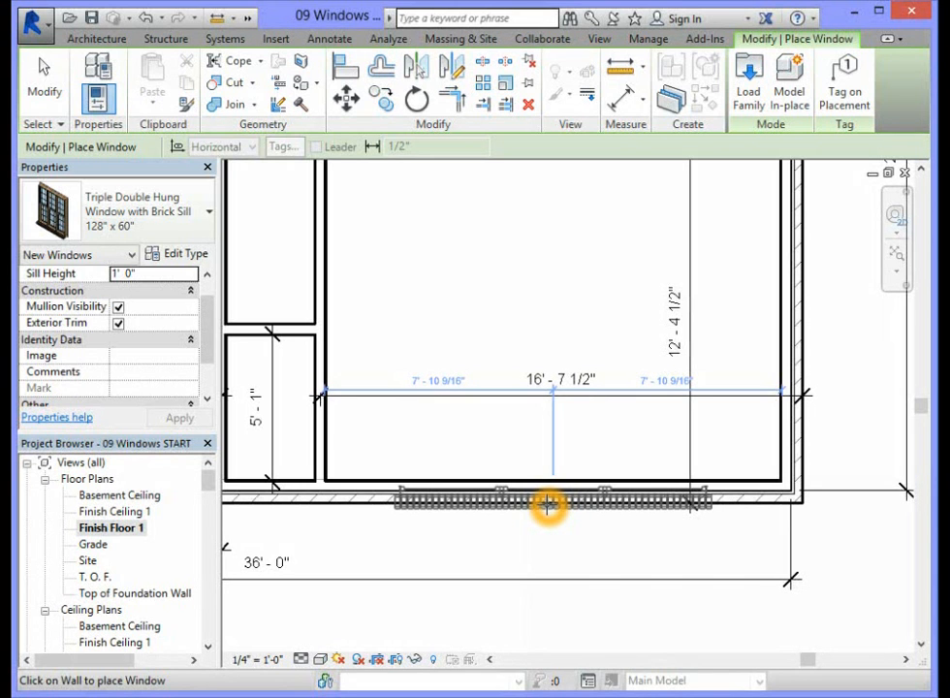
{"action": "left_click", "coordinate": [548, 504]}
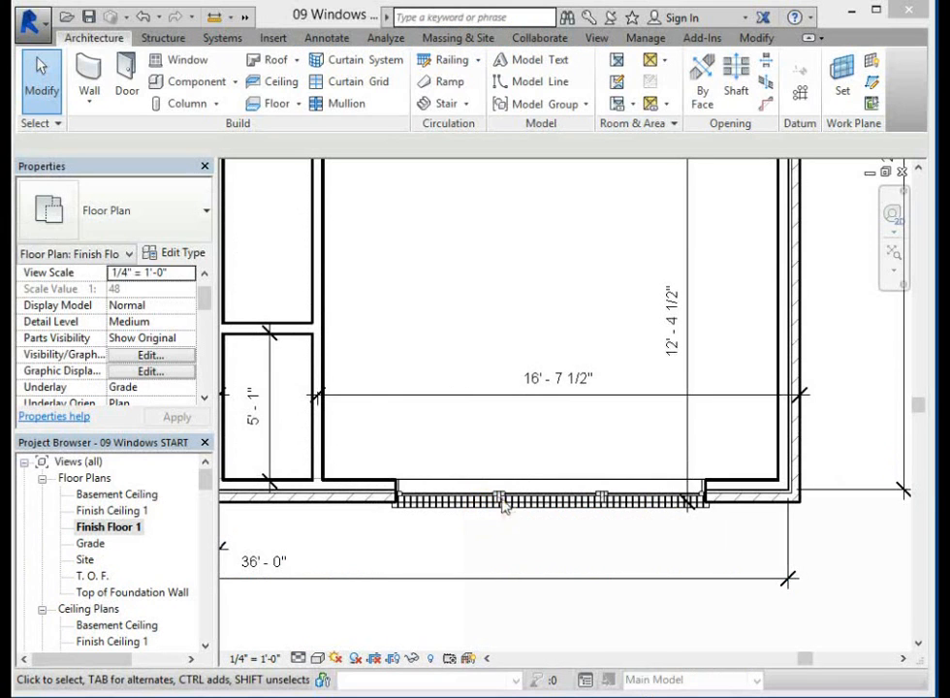
{"action": "left_click", "coordinate": [518, 495]}
{"action": "left_click", "coordinate": [541, 500]}
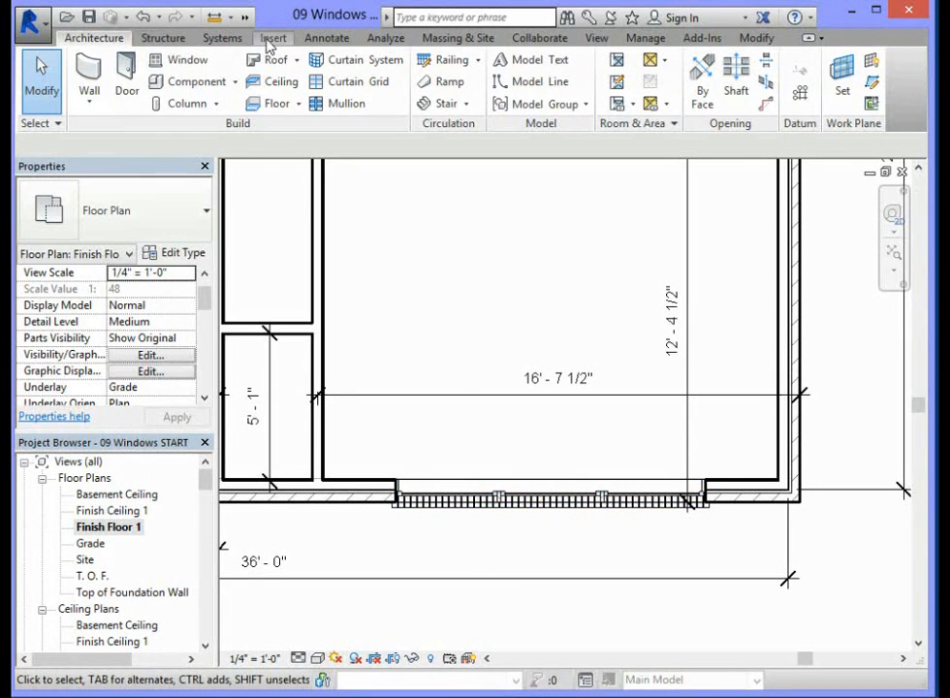
Step: Add an aligned dimension, using Faces of core, from the exterior side wall to the triple window's center, between the front wall and the 36' - 0" dimension
{"action": "left_click", "coordinate": [326, 40]}
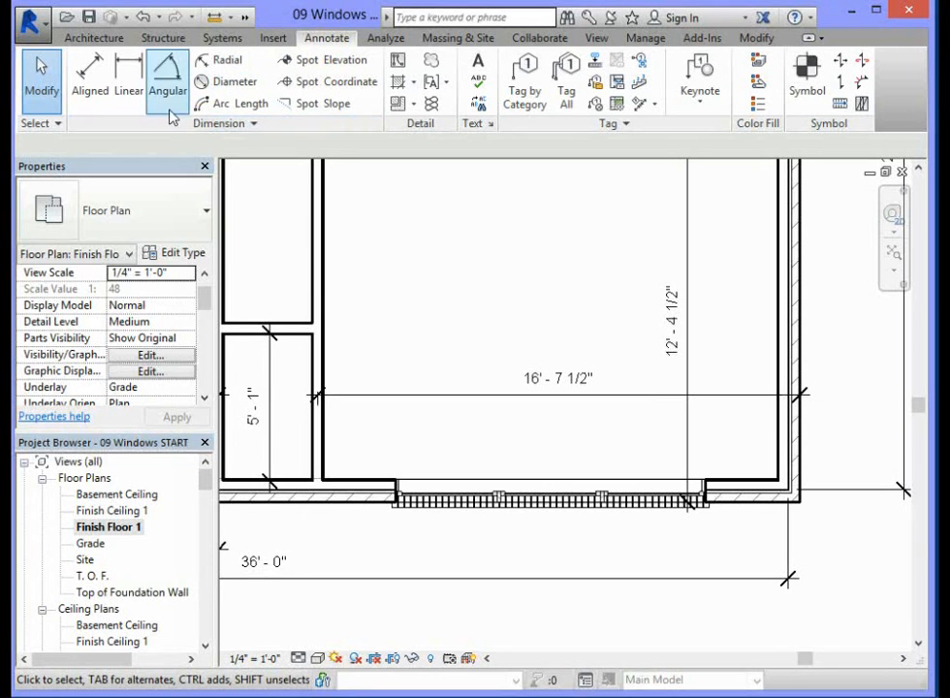
{"action": "left_click", "coordinate": [96, 80]}
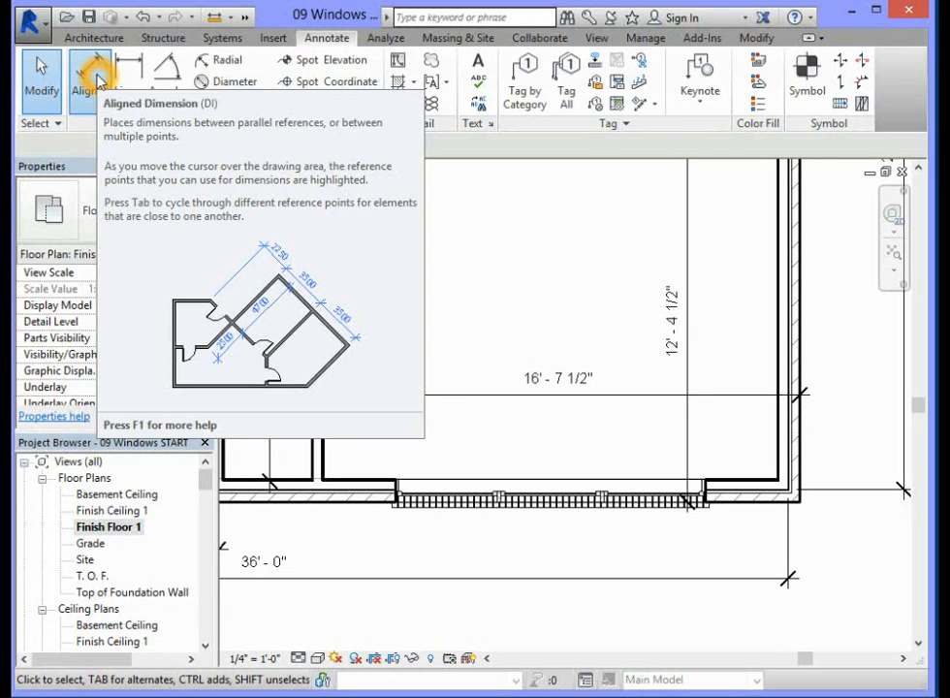
{"action": "left_click", "coordinate": [96, 79]}
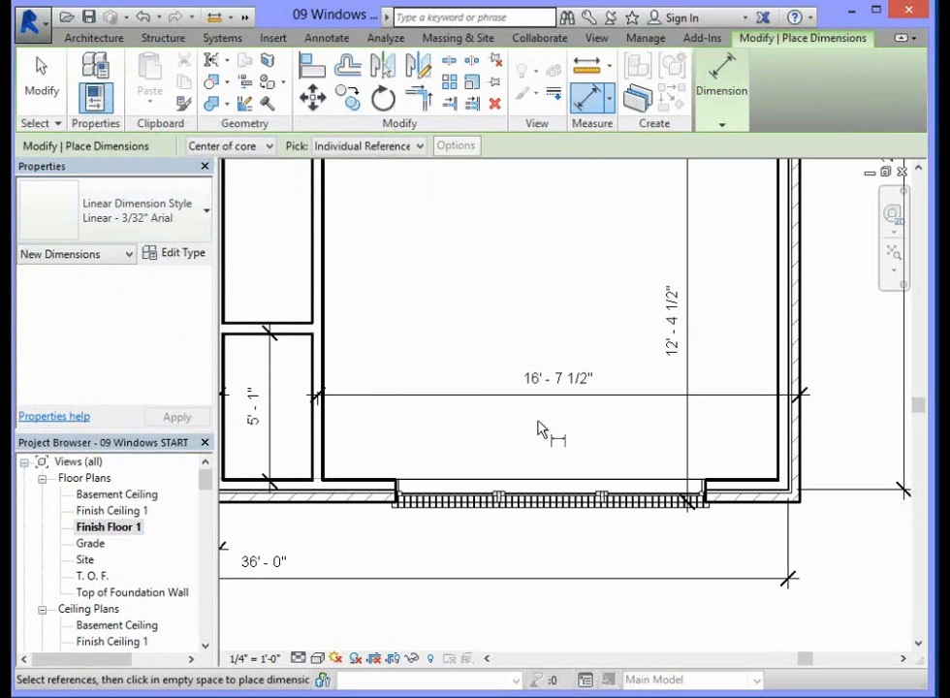
{"action": "left_click", "coordinate": [124, 146]}
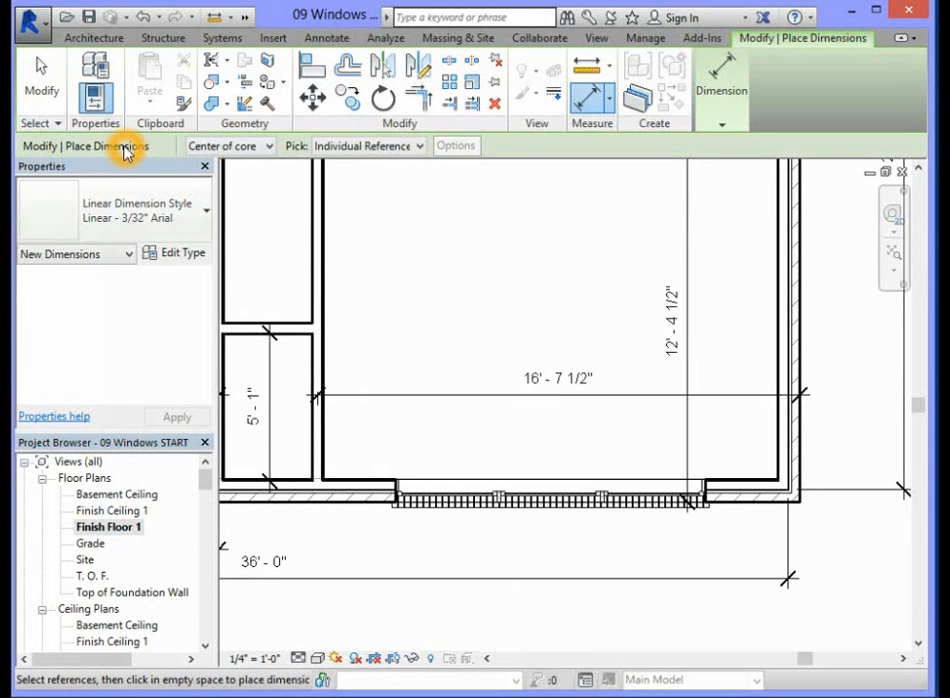
{"action": "left_click", "coordinate": [272, 147]}
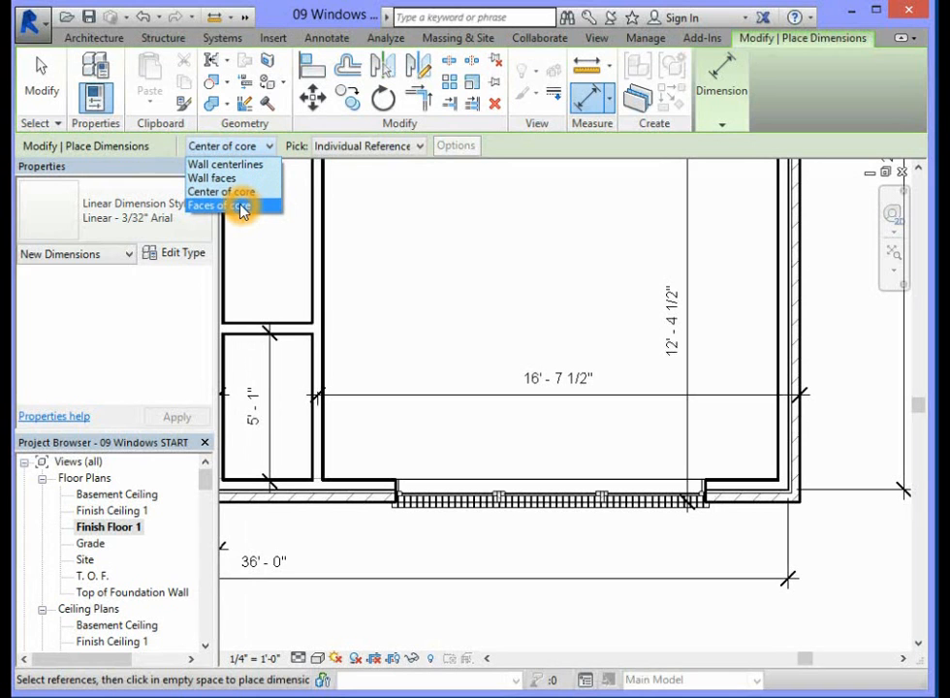
{"action": "left_click", "coordinate": [242, 207]}
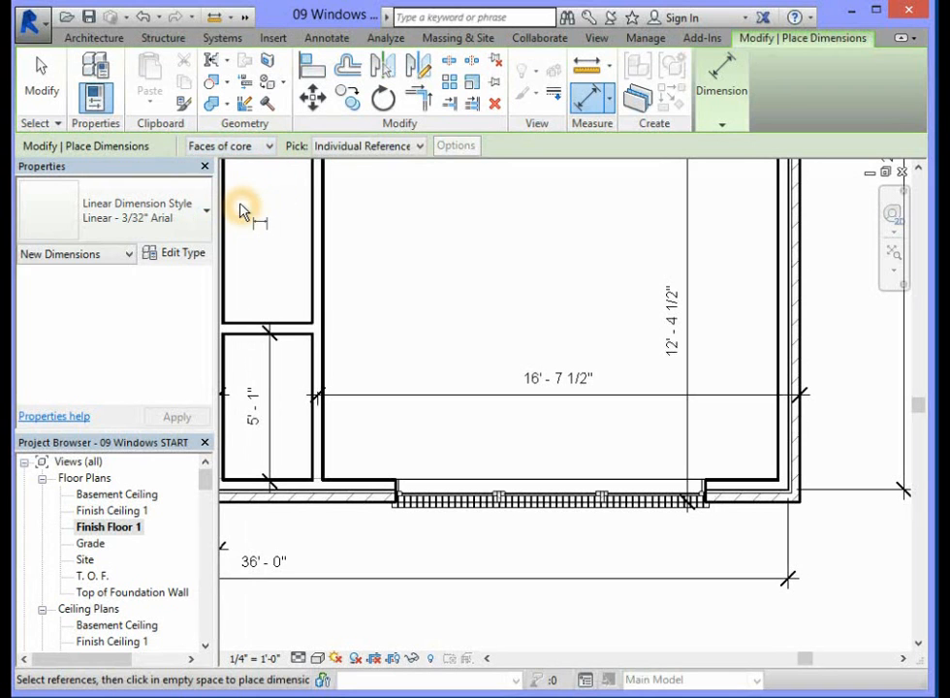
{"action": "left_click", "coordinate": [788, 463]}
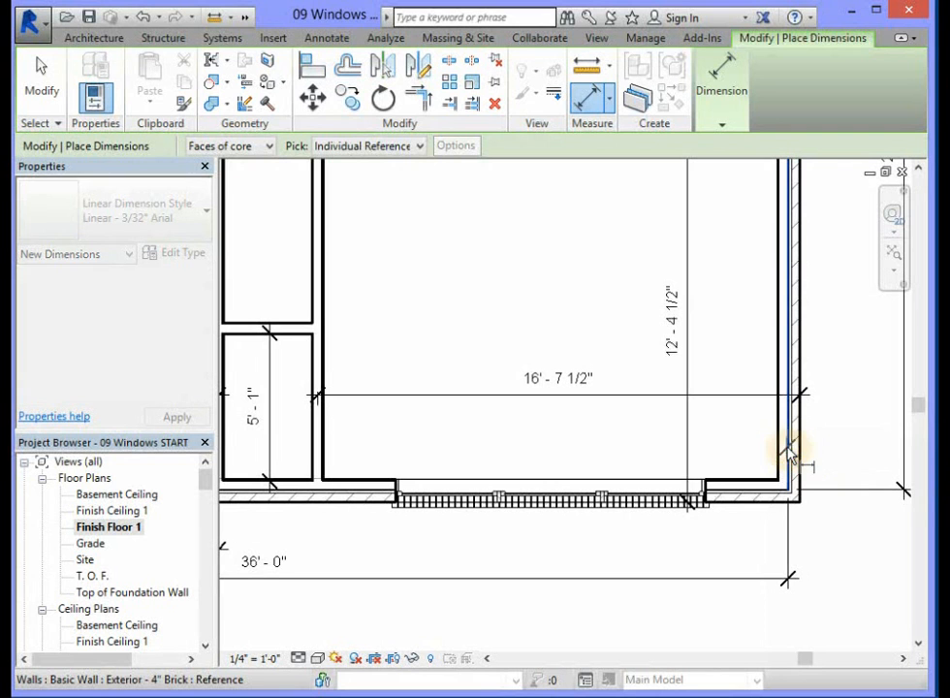
{"action": "left_click", "coordinate": [553, 494]}
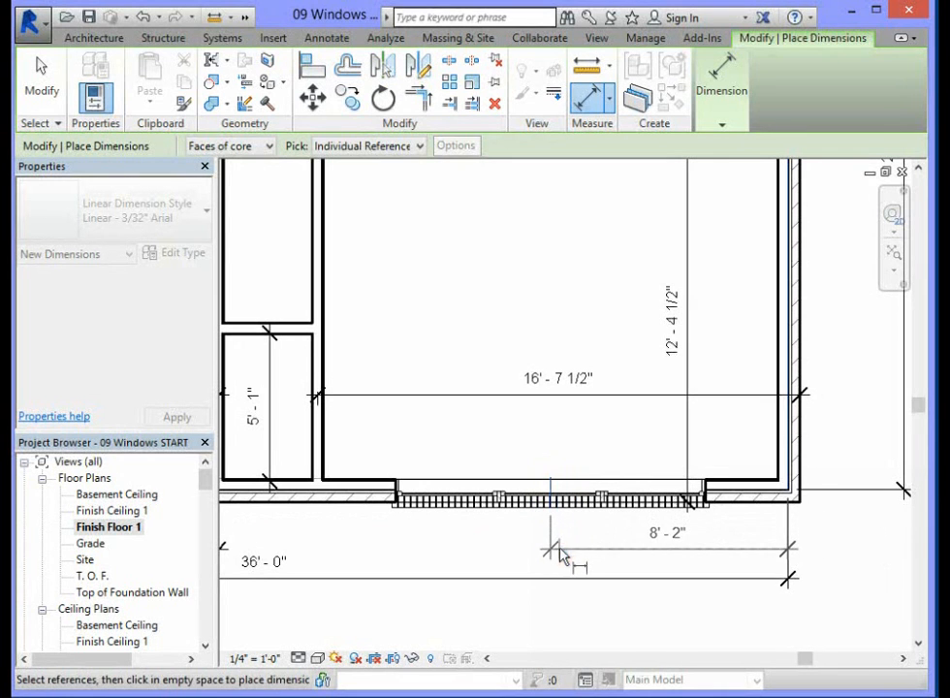
{"action": "left_click", "coordinate": [678, 555]}
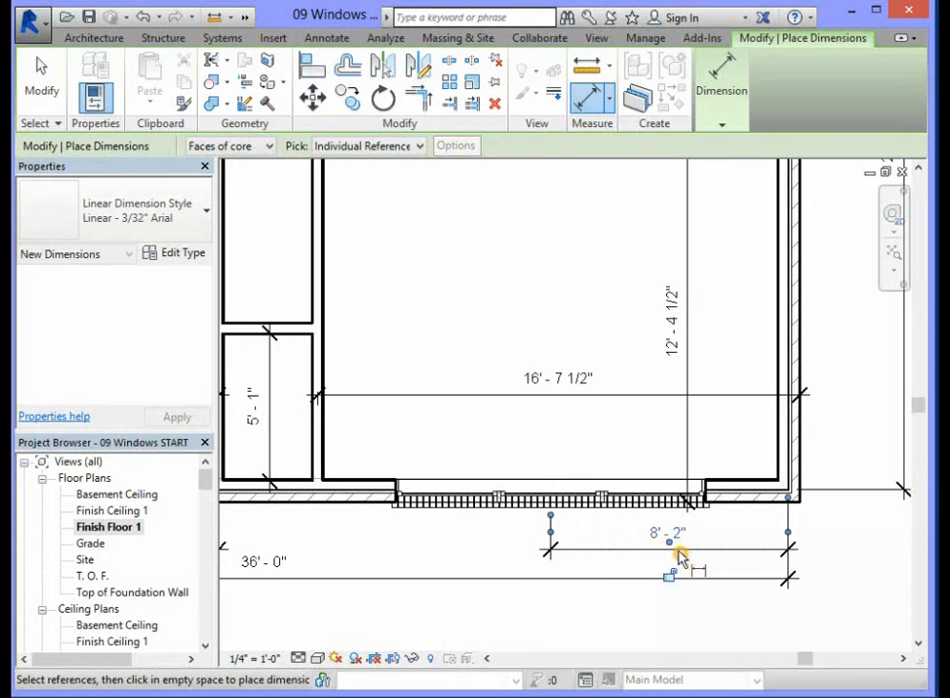
{"action": "left_click", "coordinate": [505, 551]}
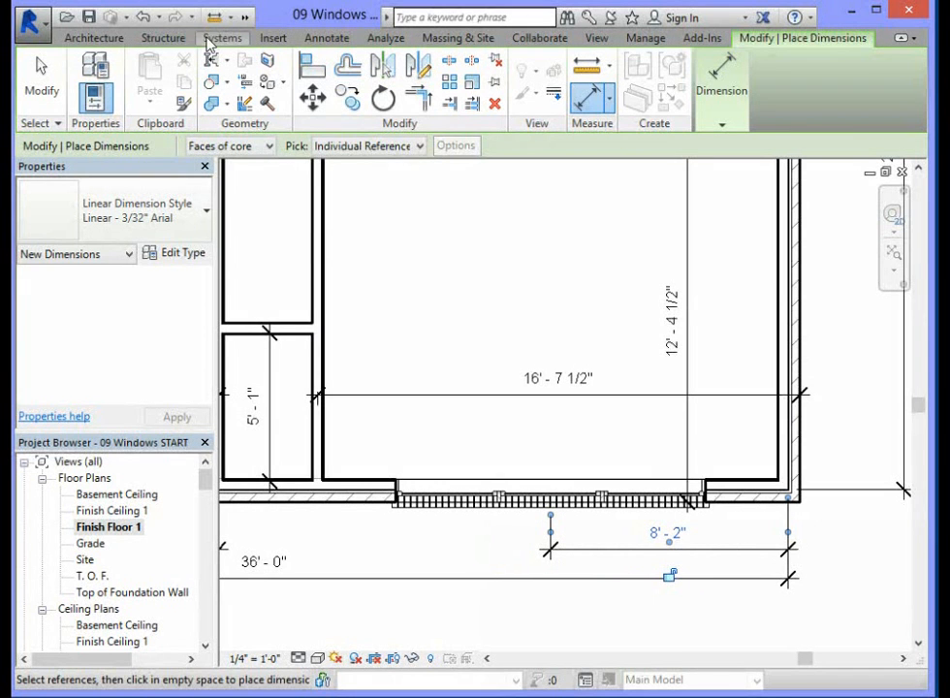
Step: Add an aligned dimension from the triple window's center to the interior partition's Center of core, in line with the 8' - 2" dimension
{"action": "left_click", "coordinate": [325, 39]}
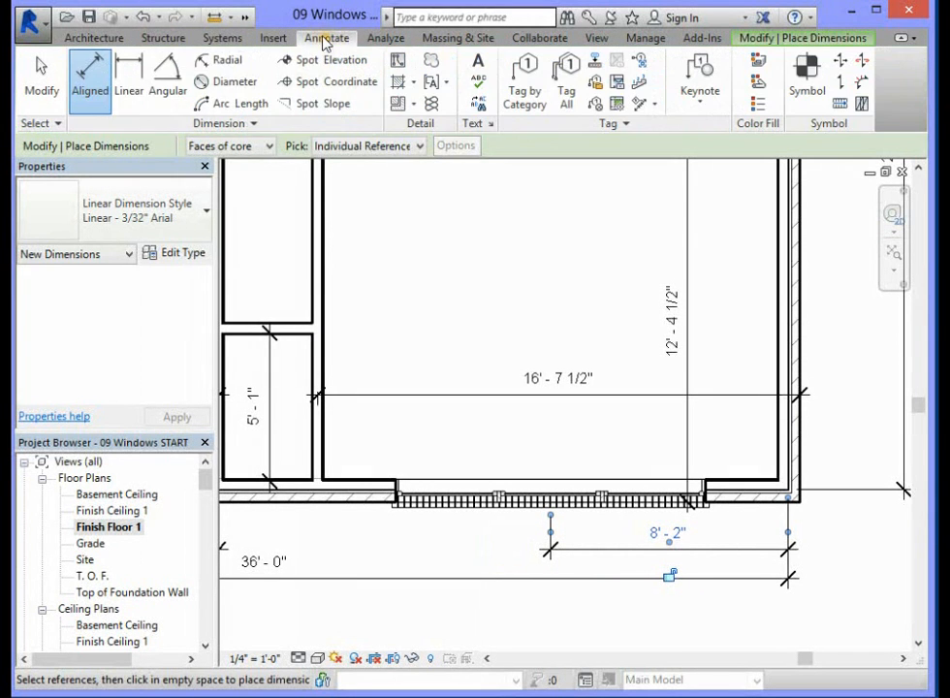
{"action": "left_click", "coordinate": [102, 81]}
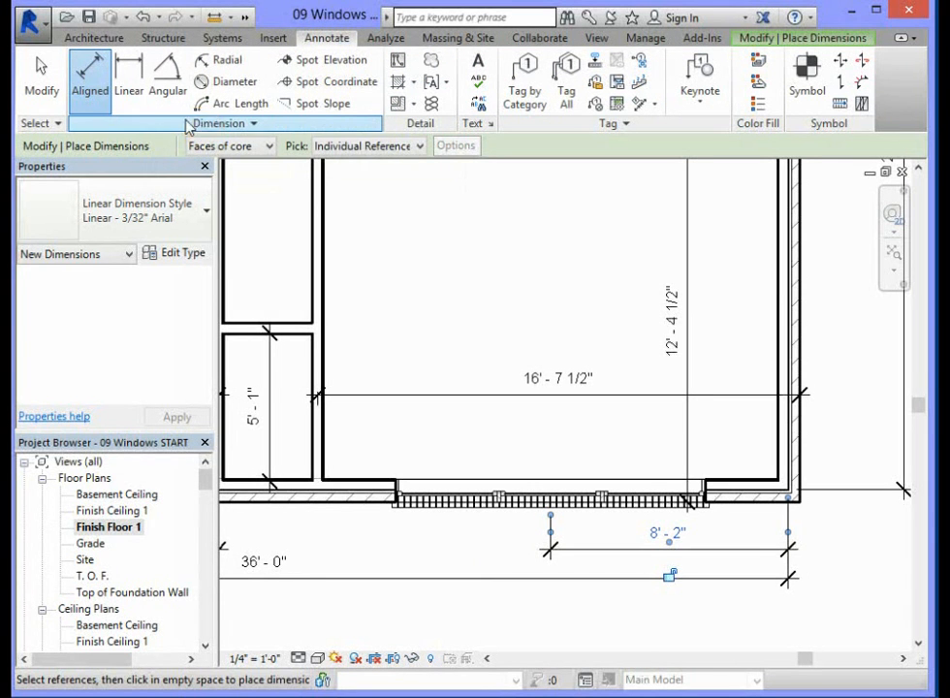
{"action": "left_click", "coordinate": [93, 85]}
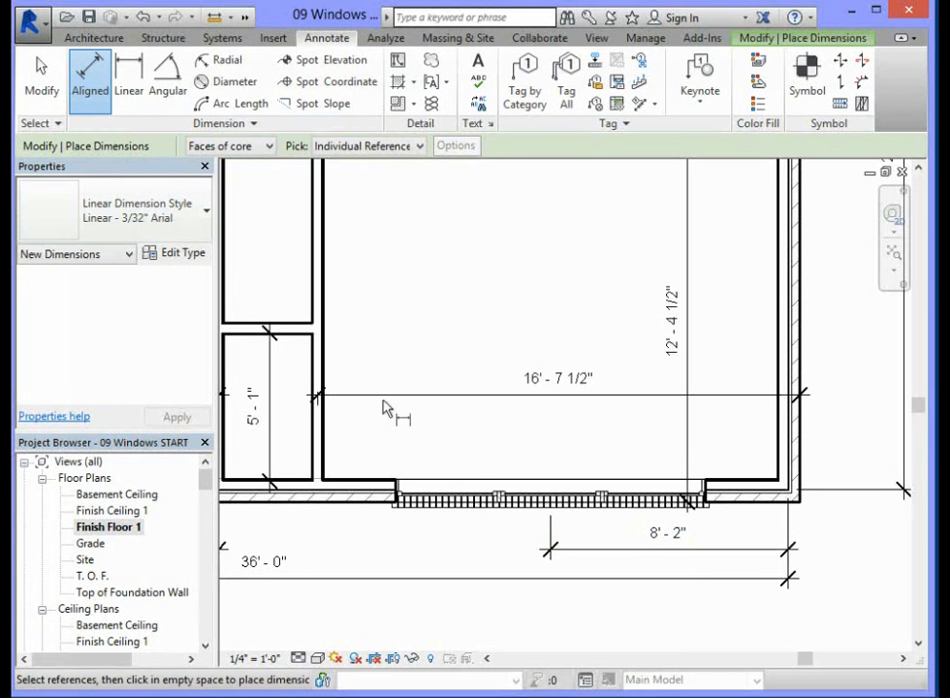
{"action": "left_click", "coordinate": [551, 497]}
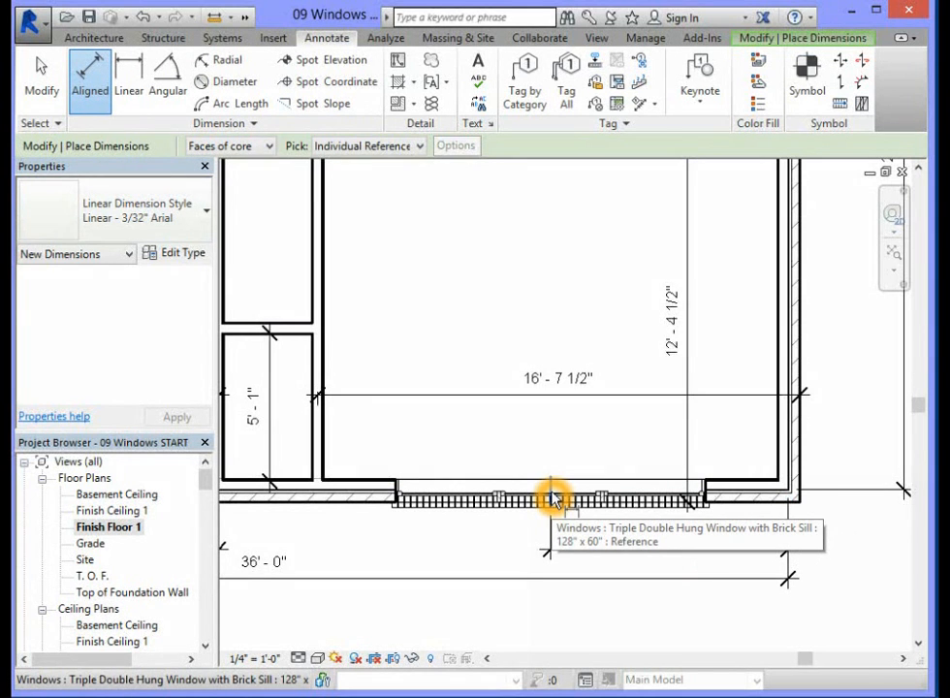
{"action": "left_click", "coordinate": [551, 496]}
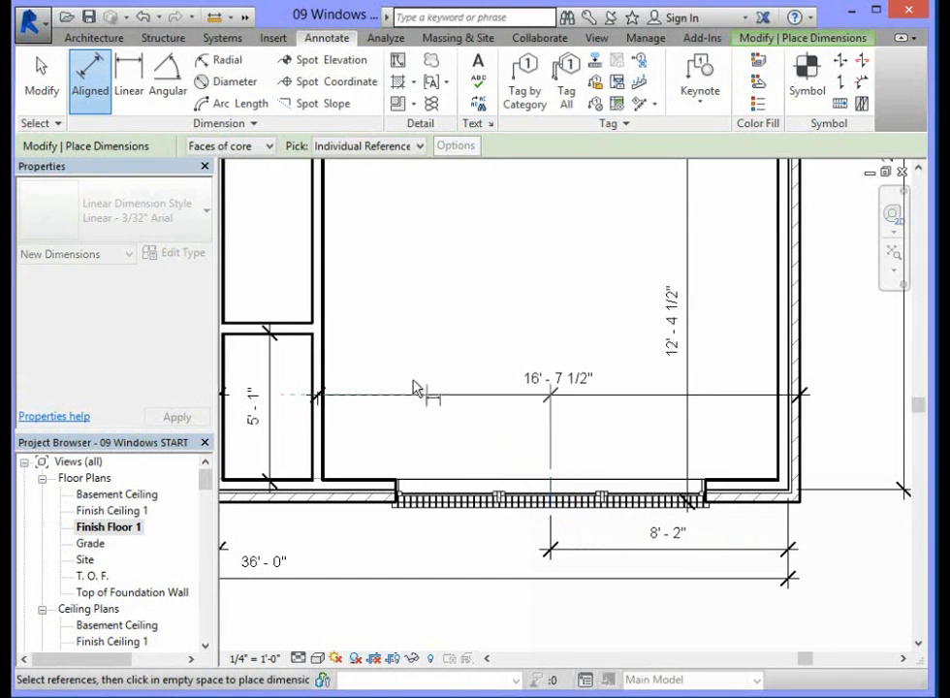
{"action": "left_click", "coordinate": [213, 150]}
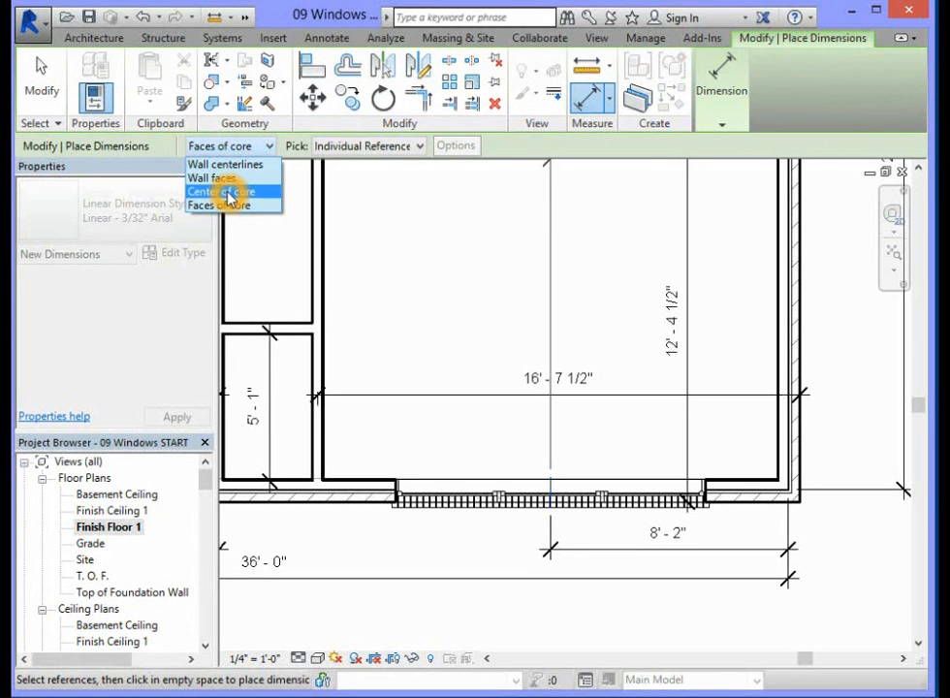
{"action": "left_click", "coordinate": [228, 192]}
{"action": "left_click", "coordinate": [319, 433]}
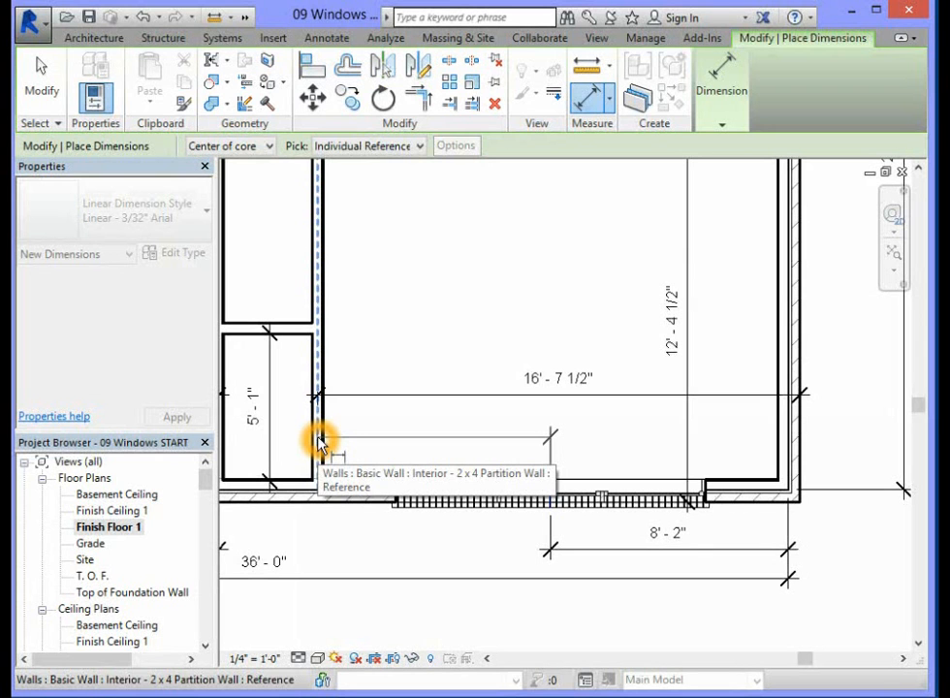
{"action": "left_click", "coordinate": [442, 553]}
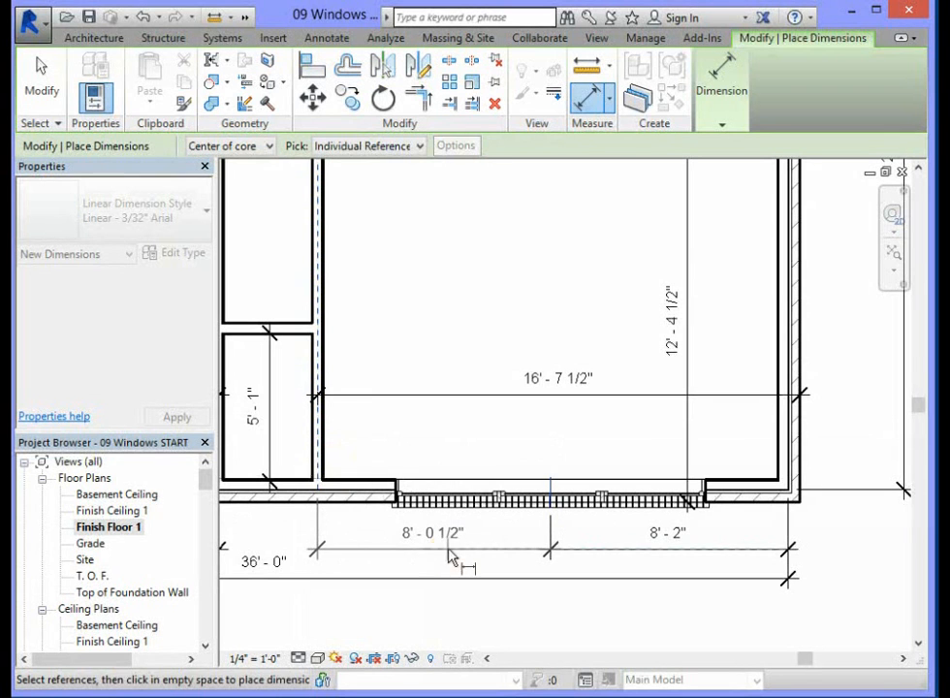
{"action": "left_click", "coordinate": [452, 556]}
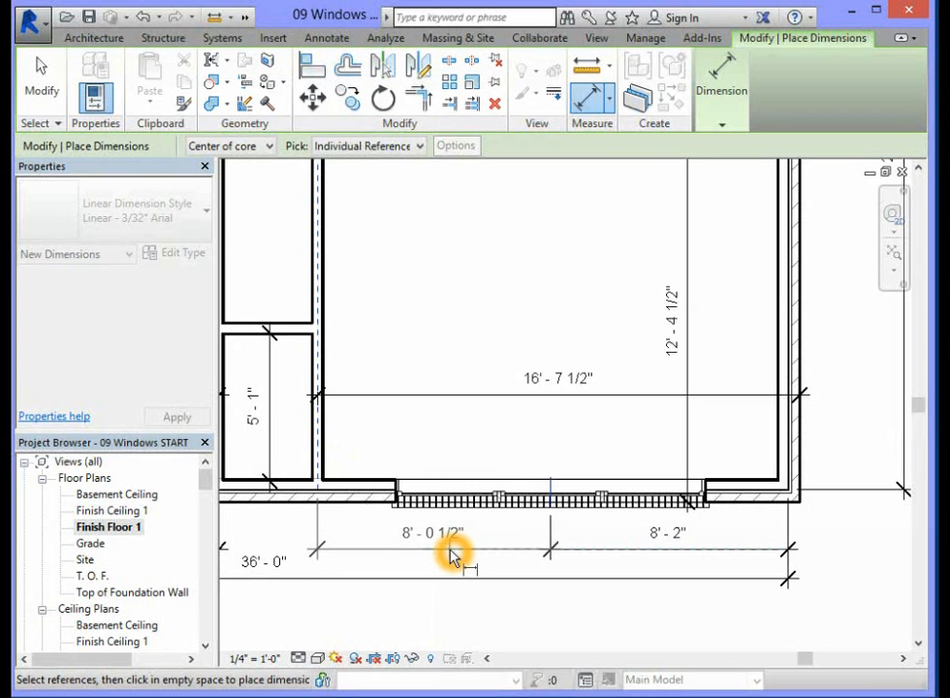
{"action": "left_click", "coordinate": [662, 554]}
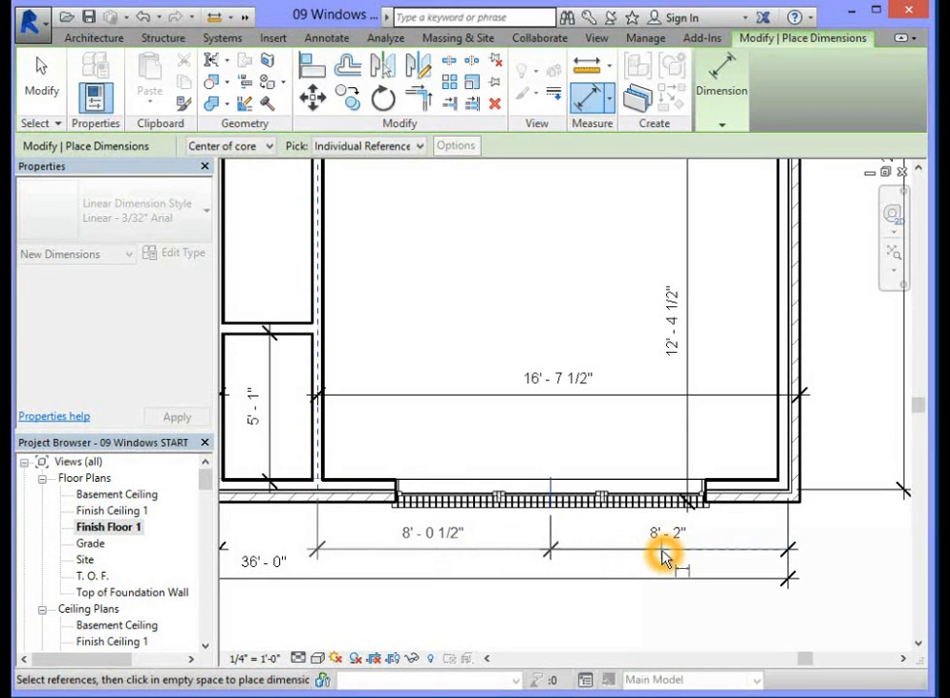
{"action": "left_click", "coordinate": [446, 547]}
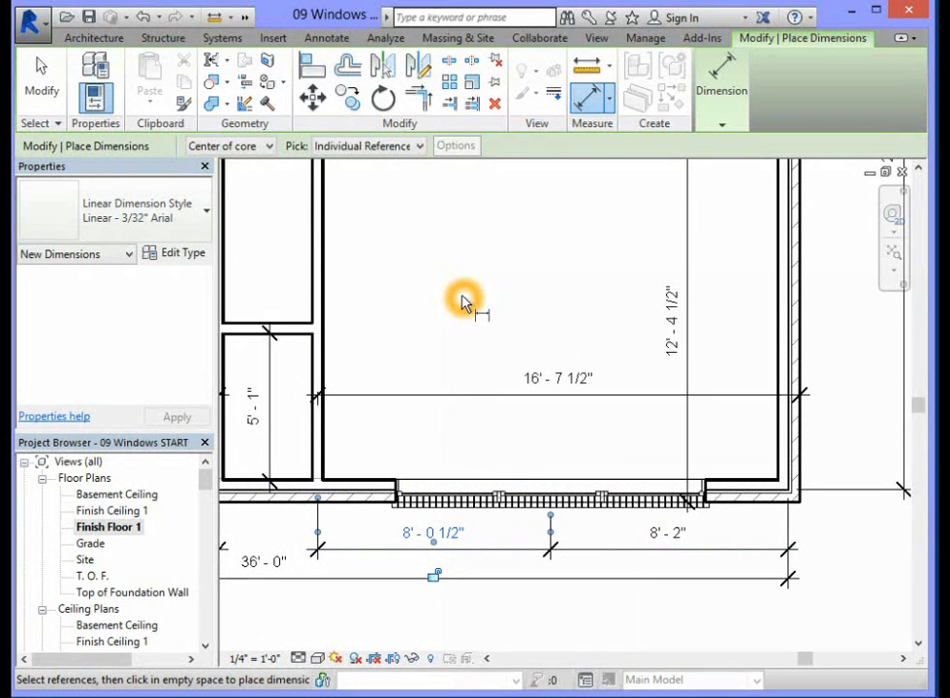
{"action": "left_click", "coordinate": [40, 82]}
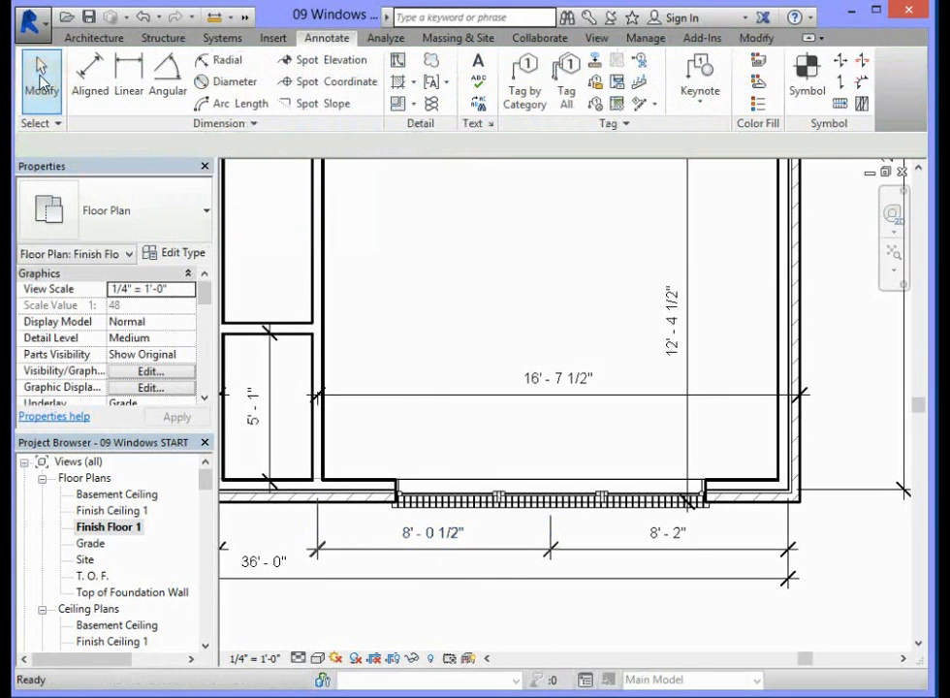
Step: Set the distance from the exterior side wall to the triple window's center to 8' 1 1/2"
{"action": "left_click", "coordinate": [563, 485]}
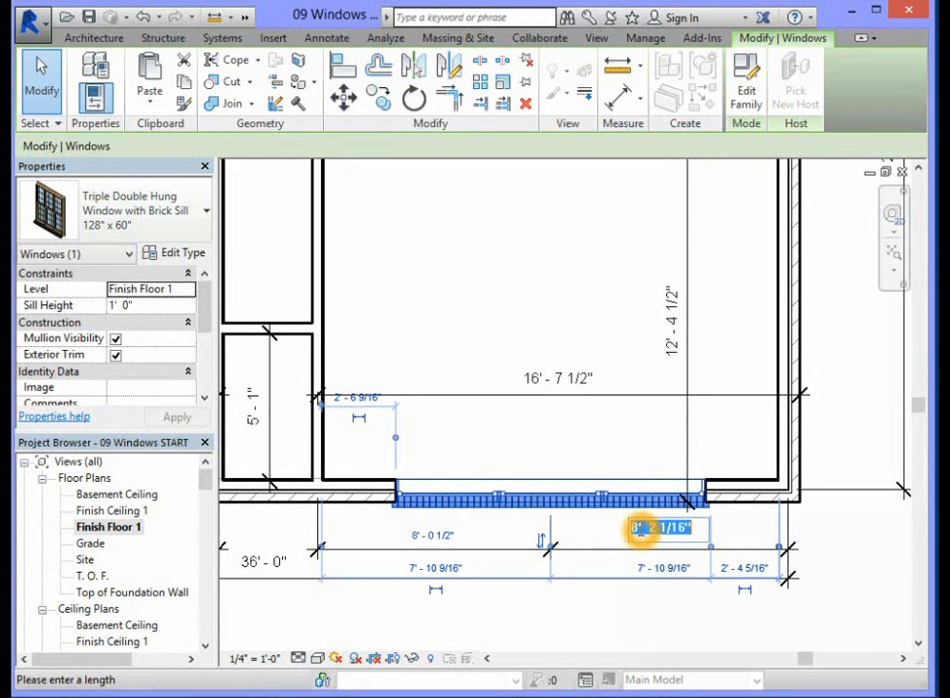
{"action": "type", "text": "8' 1"}
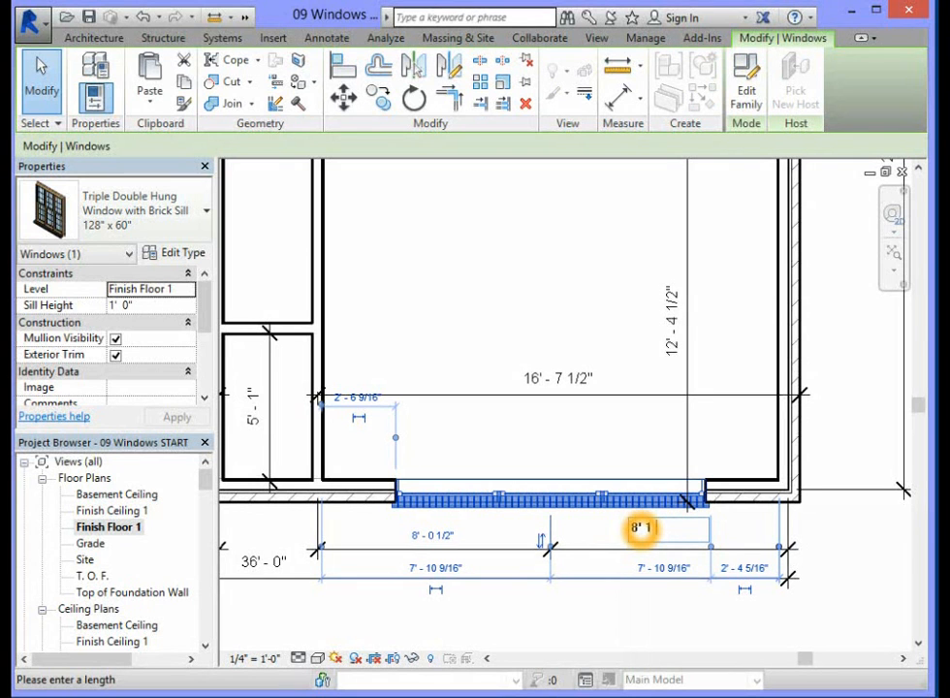
{"action": "type", "text": " 1/2\""}
{"action": "key", "text": "Return"}
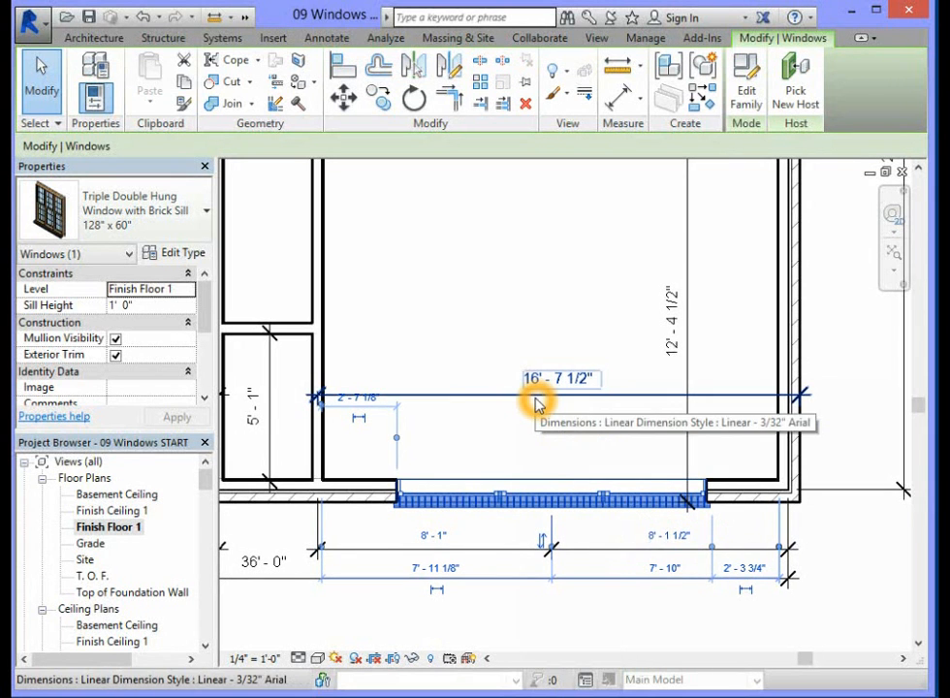
{"action": "left_click", "coordinate": [643, 622]}
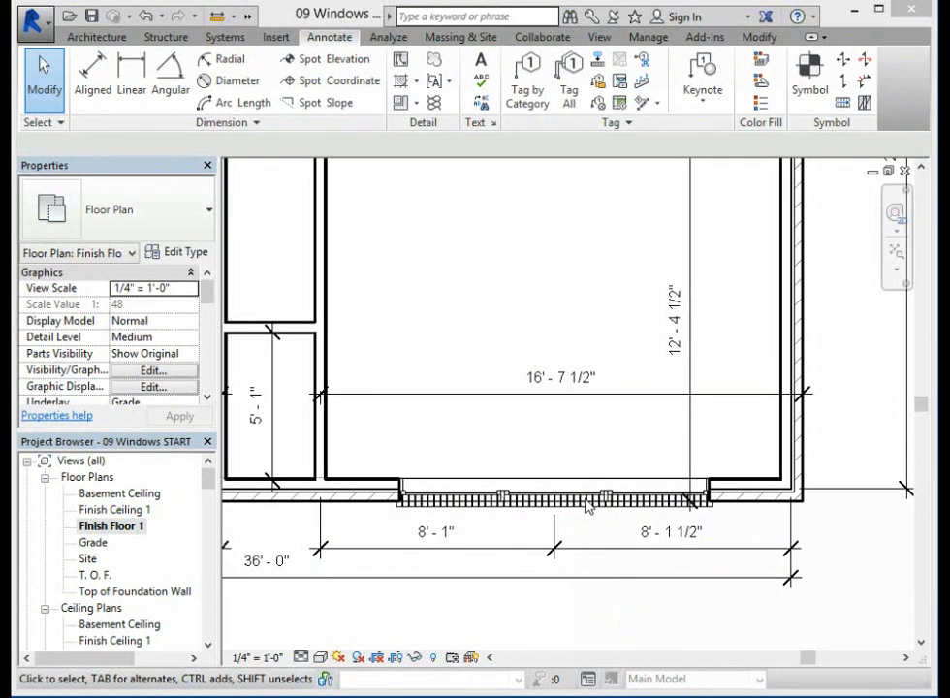
Step: Set the head height of the 128" x 60" Triple Double Hung Window with Brick Sill to 6' 8"
{"action": "left_click", "coordinate": [587, 500]}
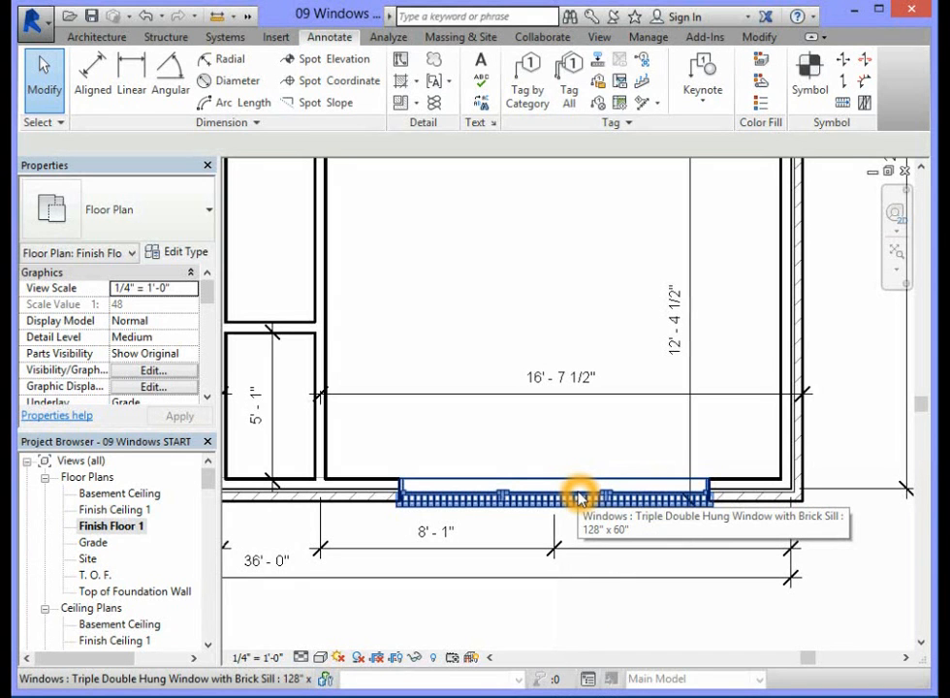
{"action": "left_click", "coordinate": [579, 499]}
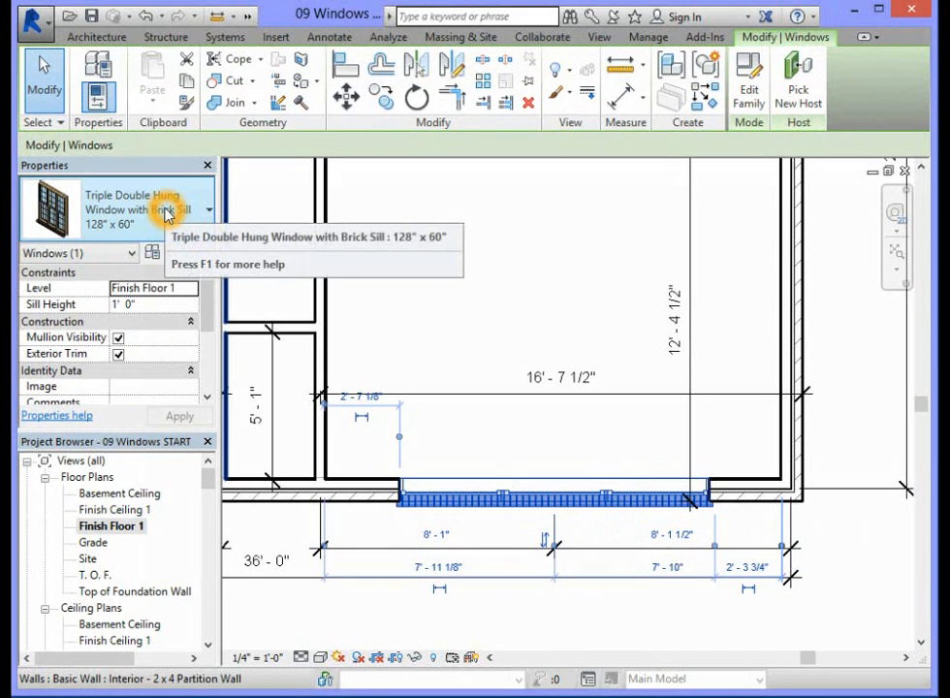
{"action": "left_click_drag", "start_coordinate": [206, 291], "coordinate": [209, 364]}
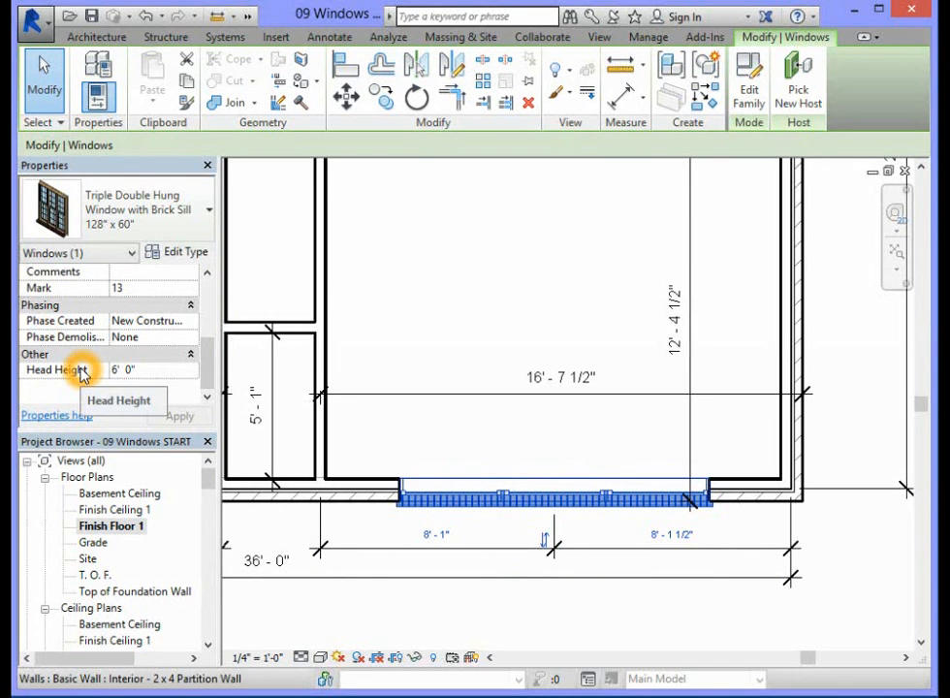
{"action": "left_click_drag", "start_coordinate": [140, 374], "coordinate": [100, 373]}
{"action": "type", "text": "6 8"}
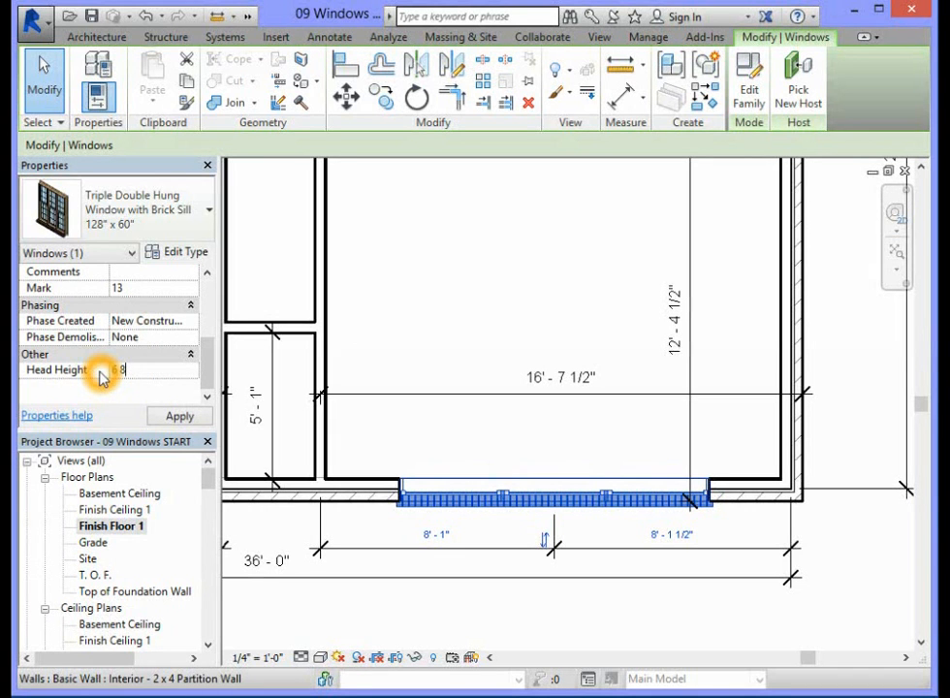
{"action": "key", "text": "Return"}
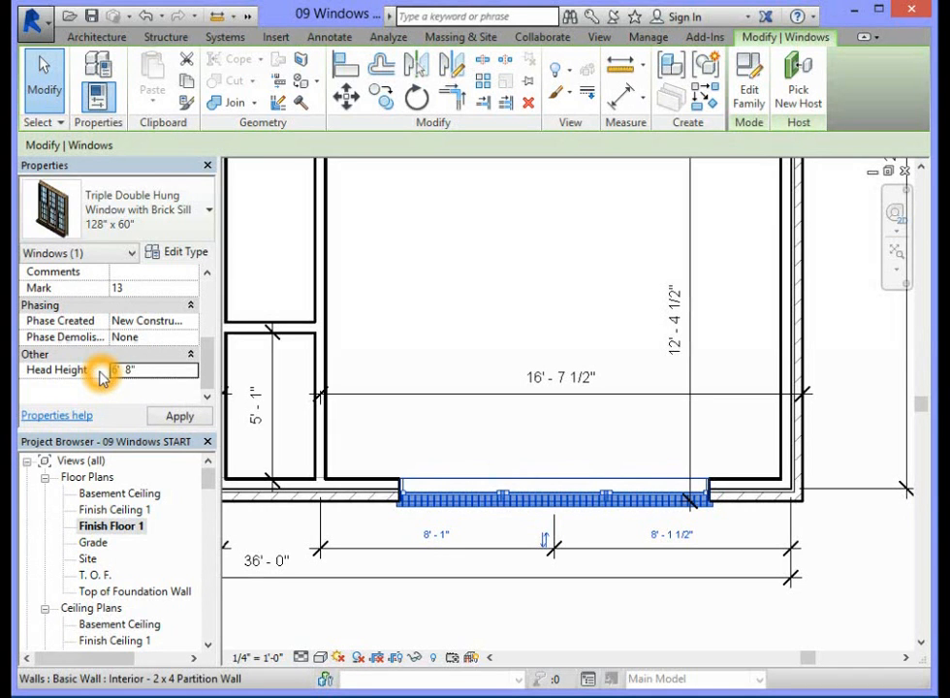
{"action": "left_click", "coordinate": [184, 418]}
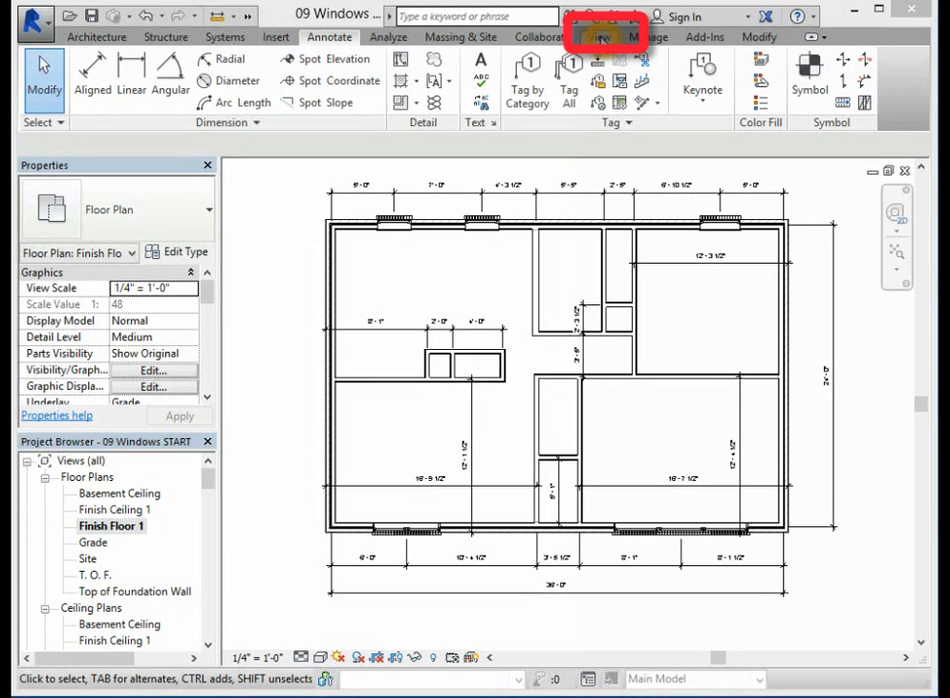
Step: Open the default 3D view and examine the windows' head heights from each corner of the house
{"action": "left_click", "coordinate": [601, 39]}
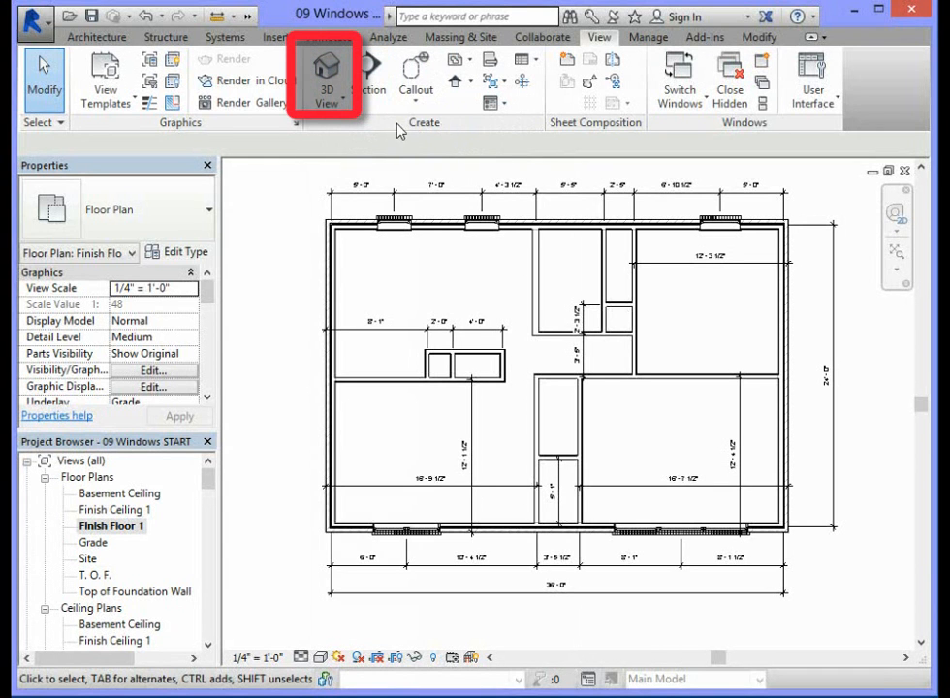
{"action": "left_click", "coordinate": [326, 81]}
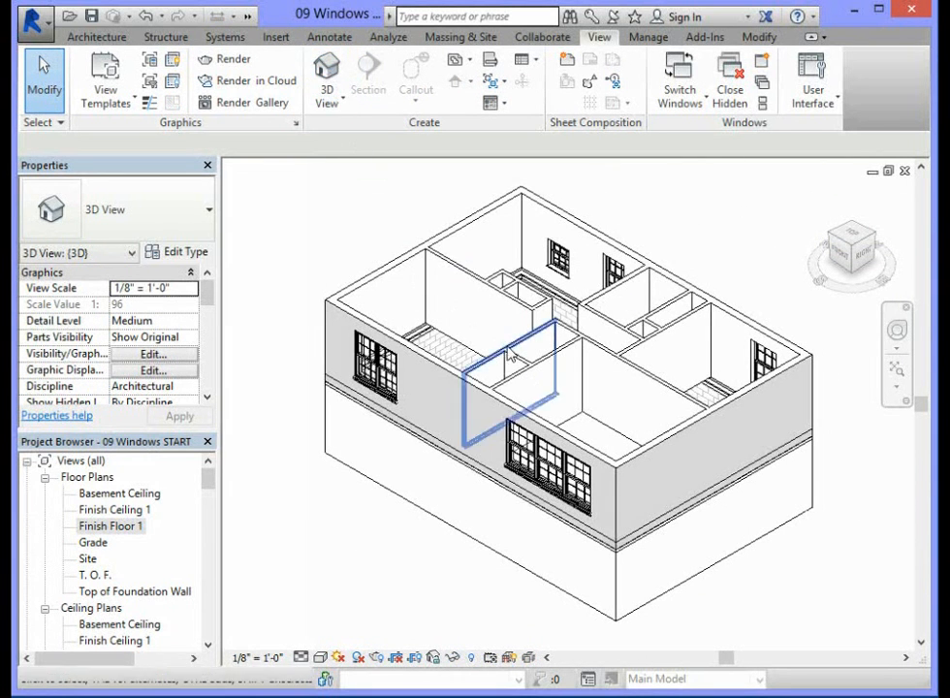
{"action": "left_click", "coordinate": [875, 237]}
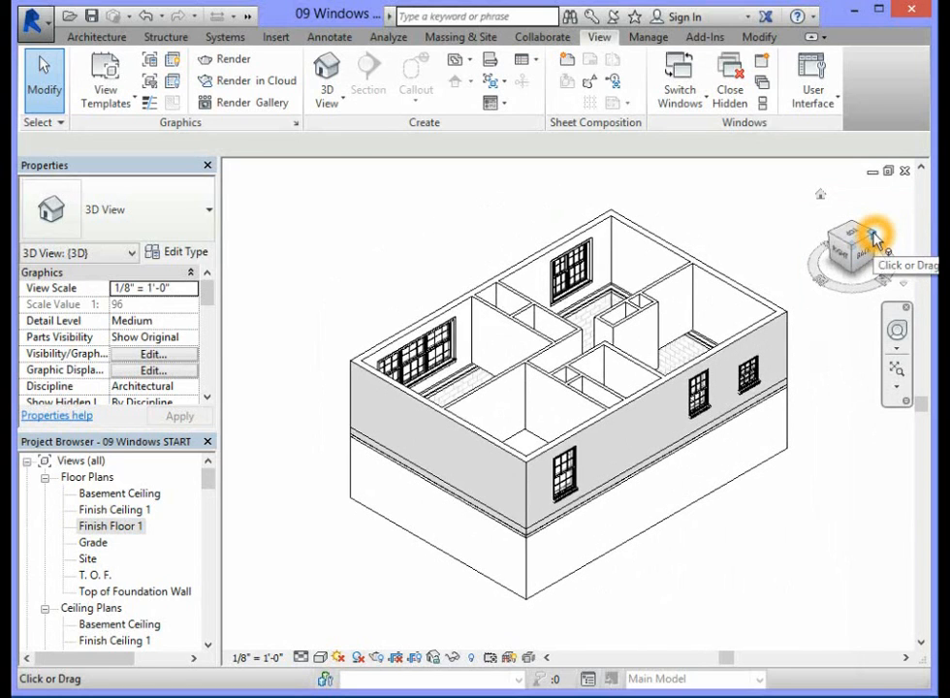
{"action": "left_click", "coordinate": [874, 238]}
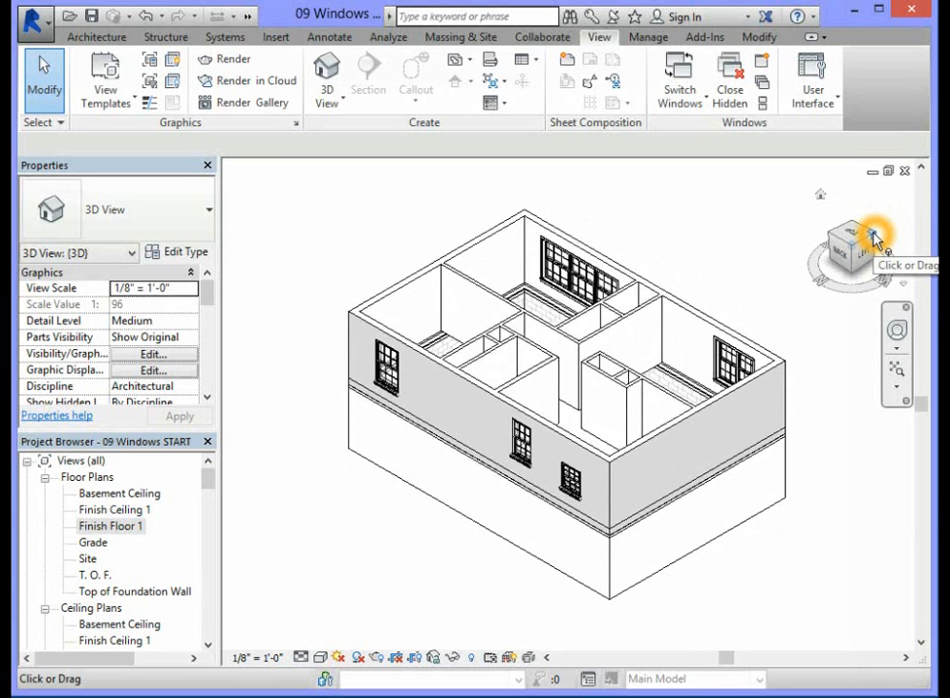
{"action": "left_click", "coordinate": [874, 238]}
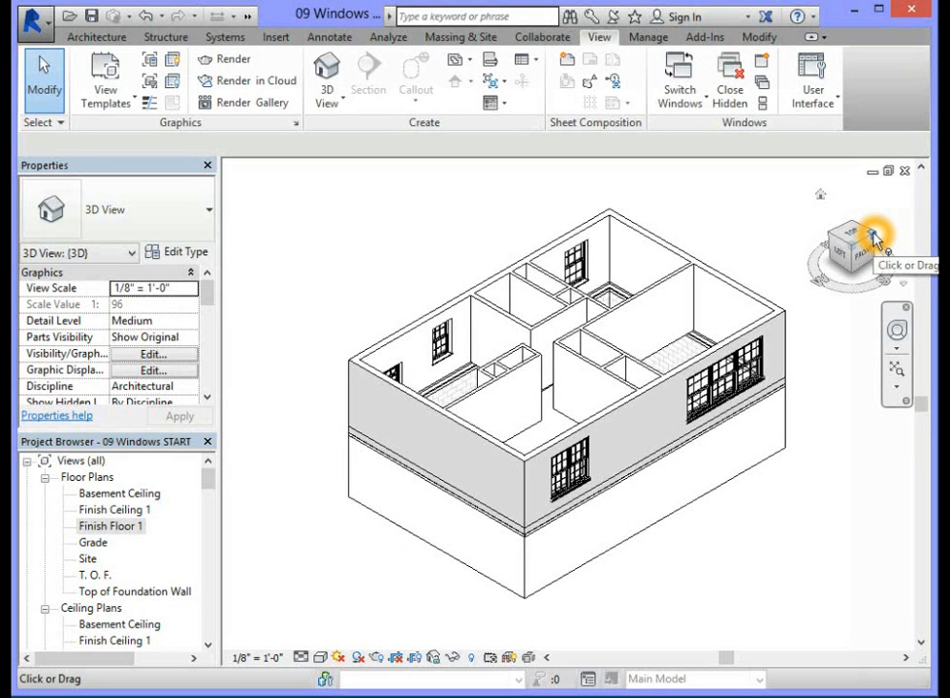
{"action": "left_click", "coordinate": [874, 238]}
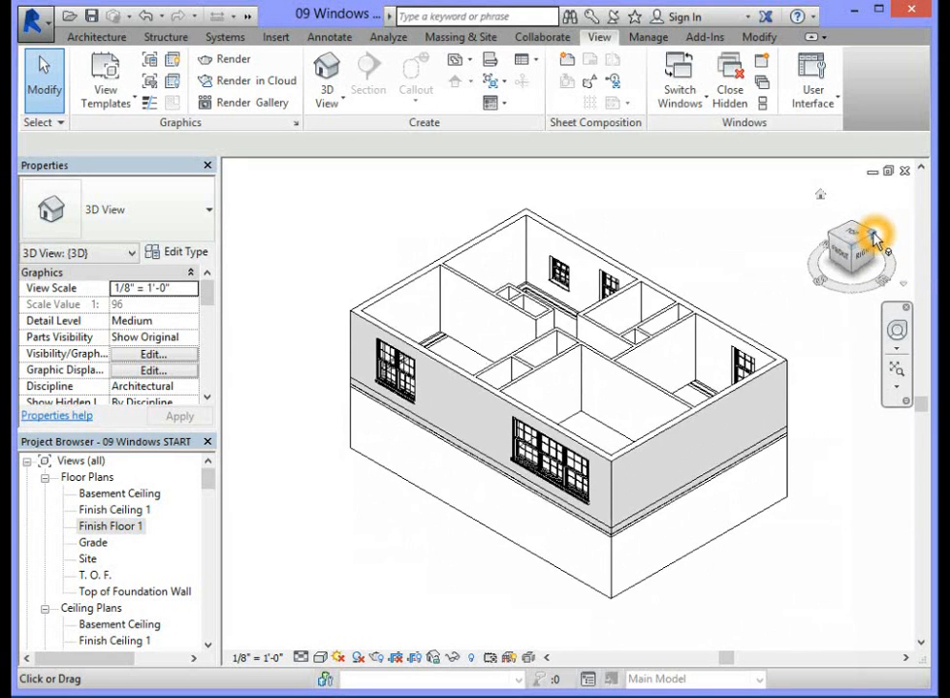
{"action": "left_click", "coordinate": [874, 238]}
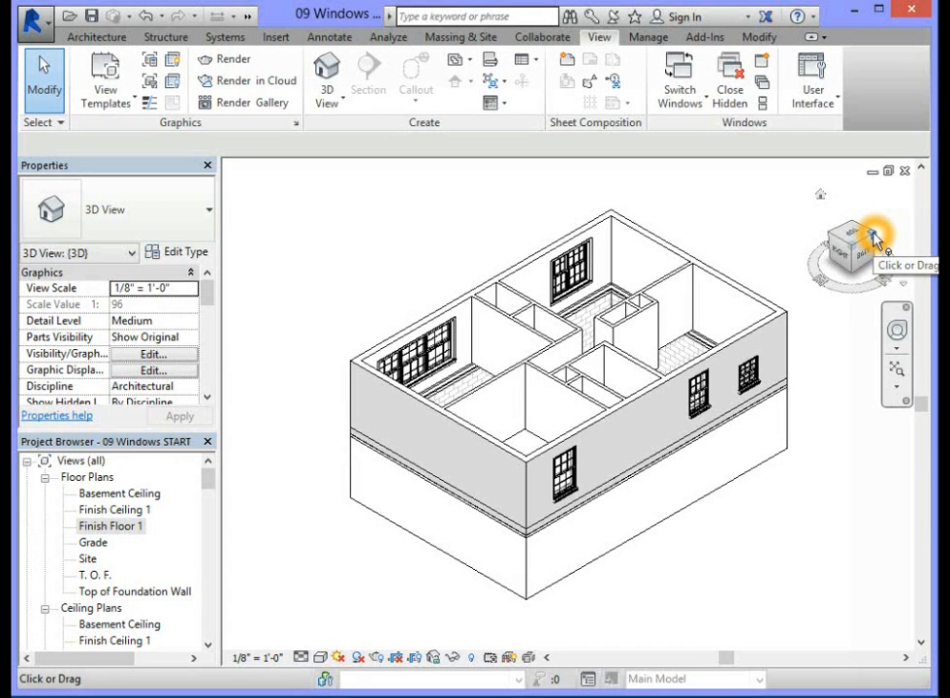
{"action": "left_click", "coordinate": [874, 237]}
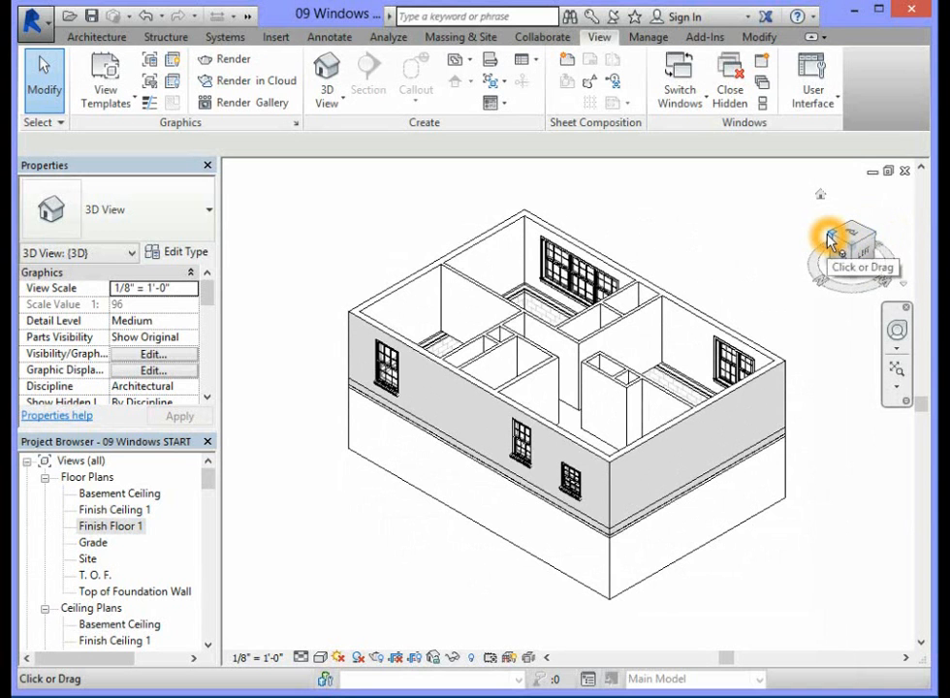
{"action": "left_click", "coordinate": [827, 238]}
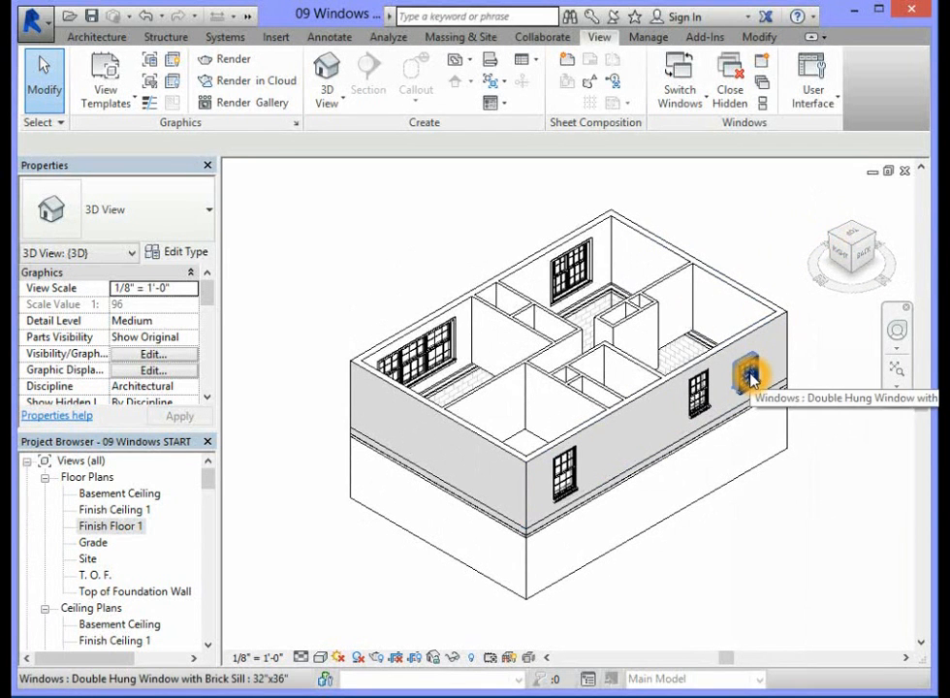
Step: Set the head height of the 32"x36" Double Hung Window with Brick Sill on the house's back wall to 6' 8"
{"action": "scroll", "coordinate": [751, 376], "scroll_direction": "up", "scroll_amount": 2}
{"action": "scroll", "coordinate": [751, 376], "scroll_direction": "up", "scroll_amount": 5}
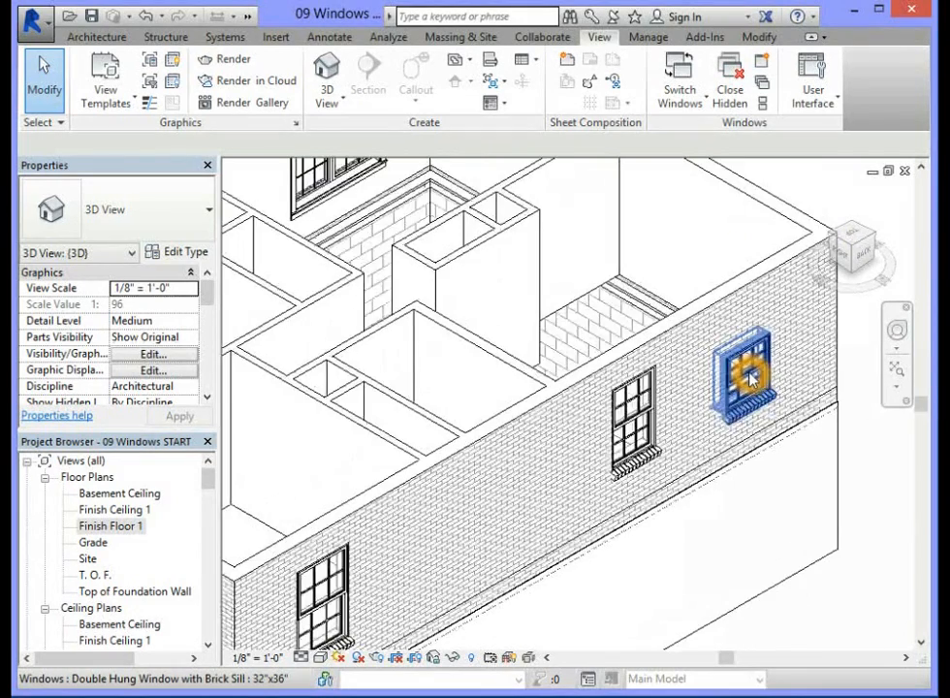
{"action": "scroll", "coordinate": [752, 376], "scroll_direction": "down", "scroll_amount": 1}
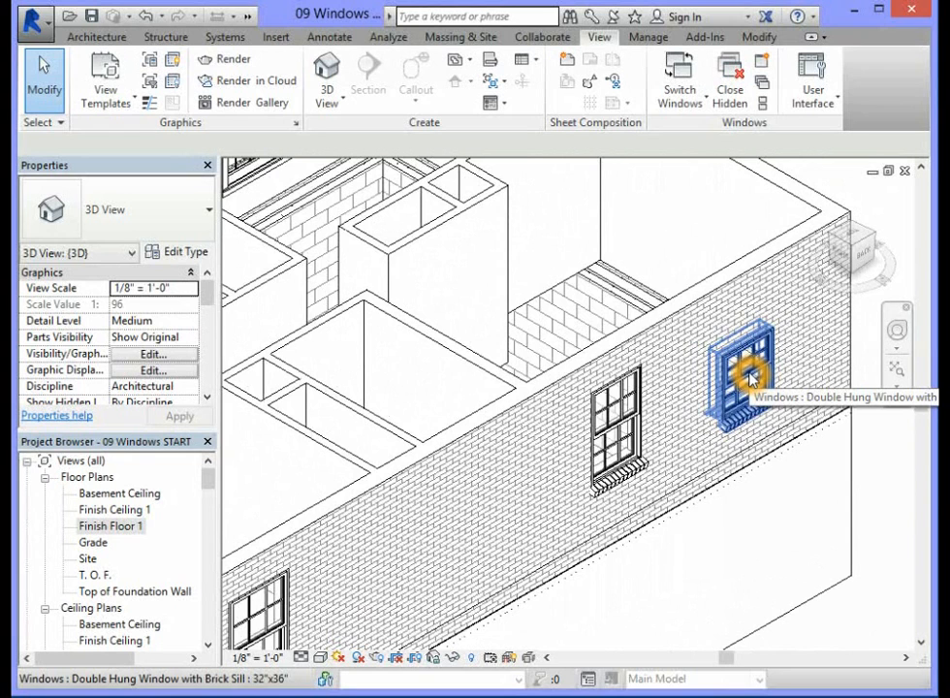
{"action": "scroll", "coordinate": [751, 376], "scroll_direction": "down", "scroll_amount": 1}
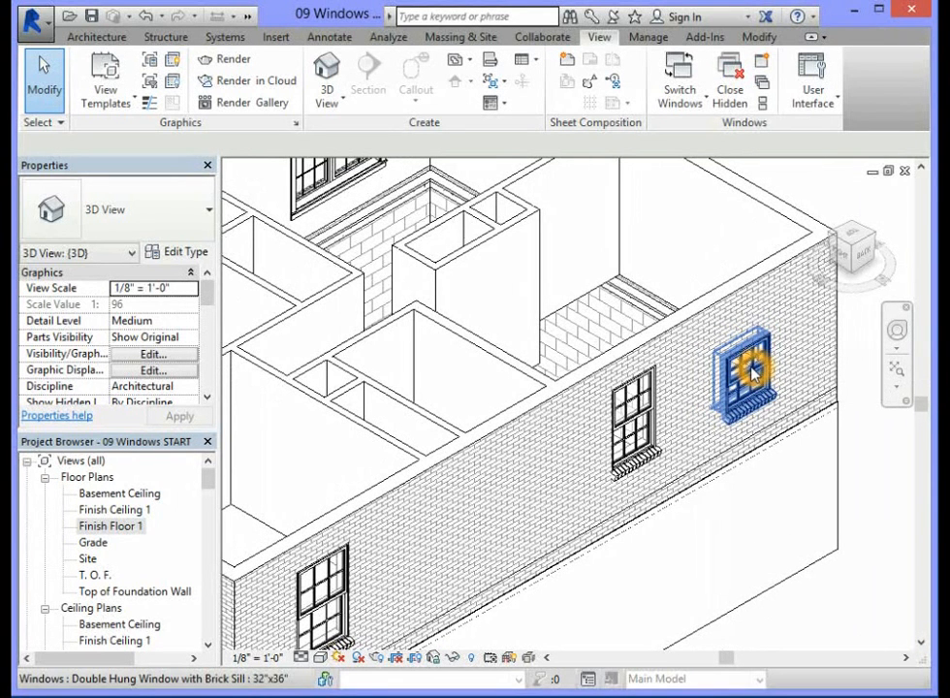
{"action": "left_click", "coordinate": [751, 370]}
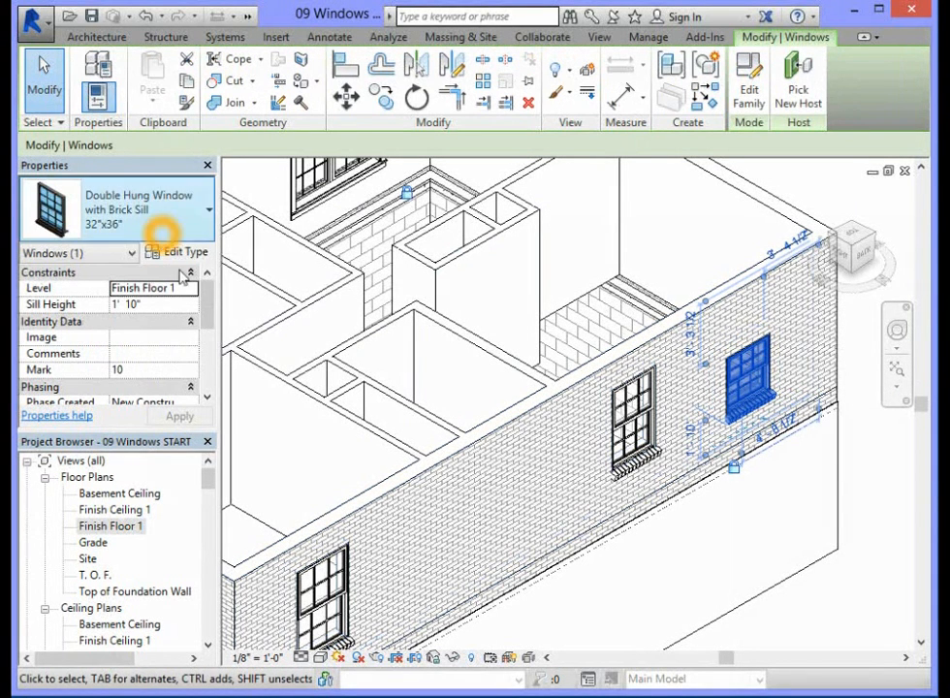
{"action": "left_click_drag", "start_coordinate": [212, 287], "coordinate": [211, 365]}
{"action": "left_click", "coordinate": [147, 377]}
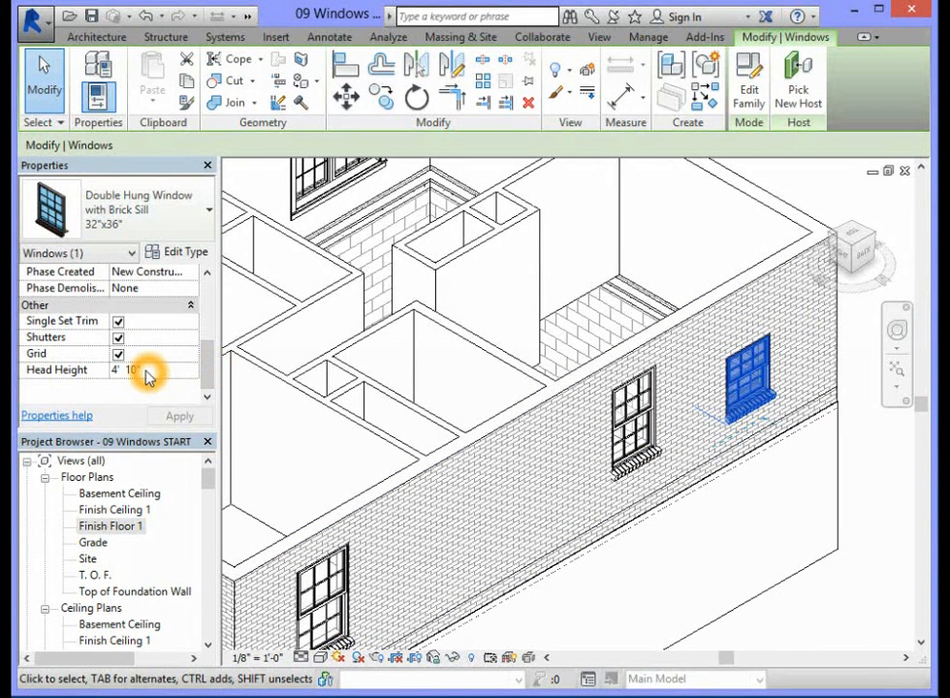
{"action": "left_click_drag", "start_coordinate": [147, 370], "coordinate": [90, 370]}
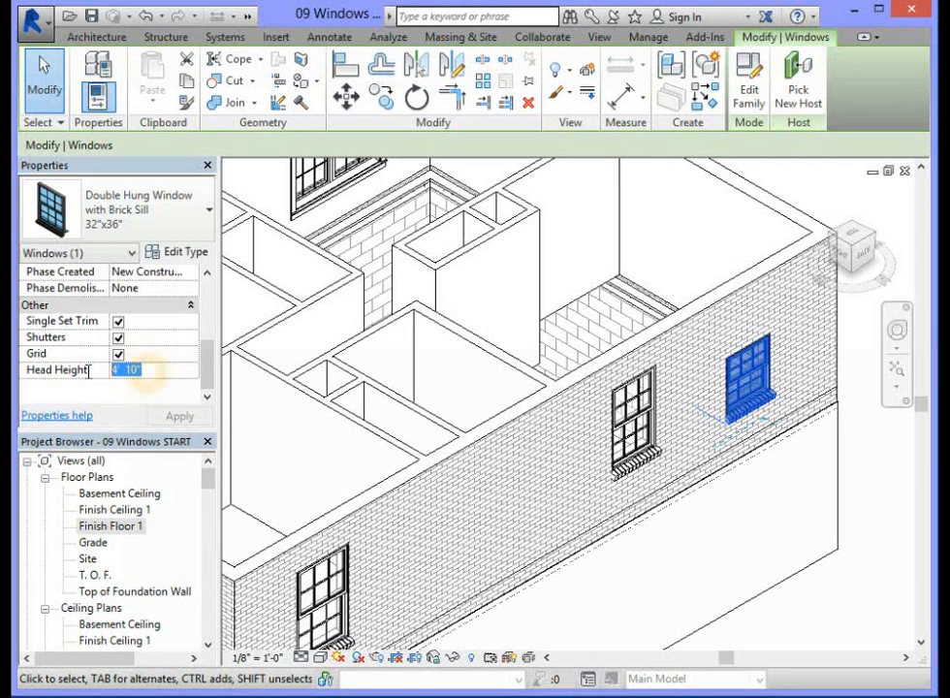
{"action": "type", "text": "6"}
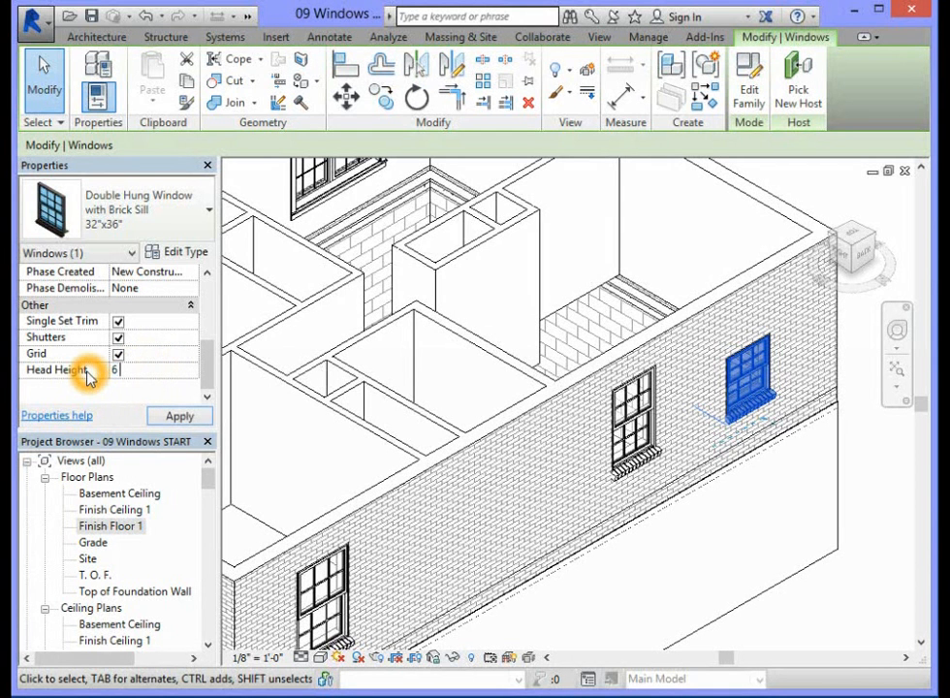
{"action": "left_click", "coordinate": [190, 419]}
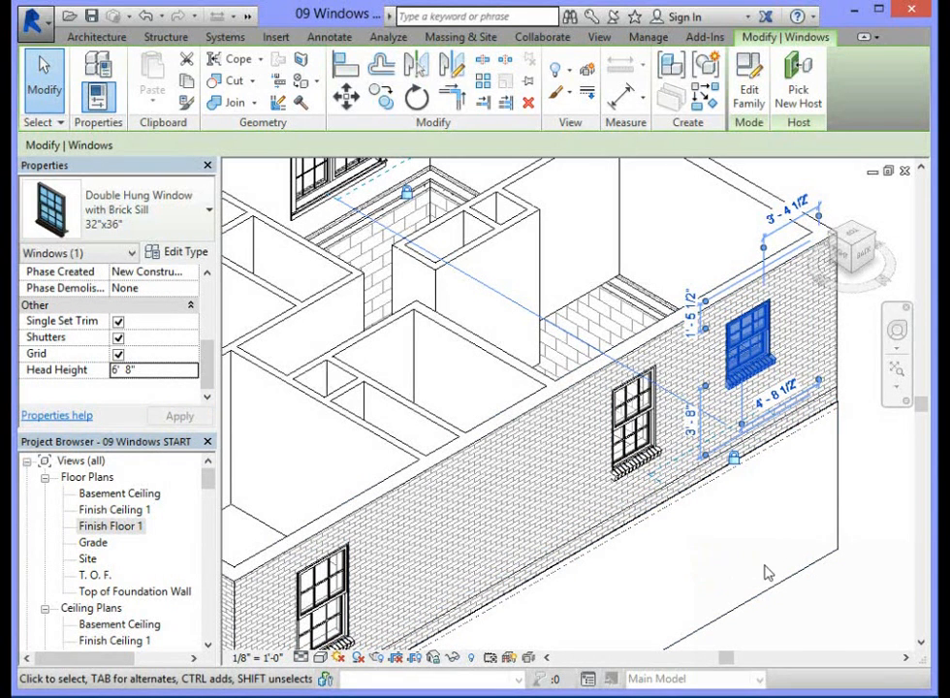
Step: Fit the whole house in the 3D view and check the window head heights from its other corners
{"action": "left_click", "coordinate": [898, 369]}
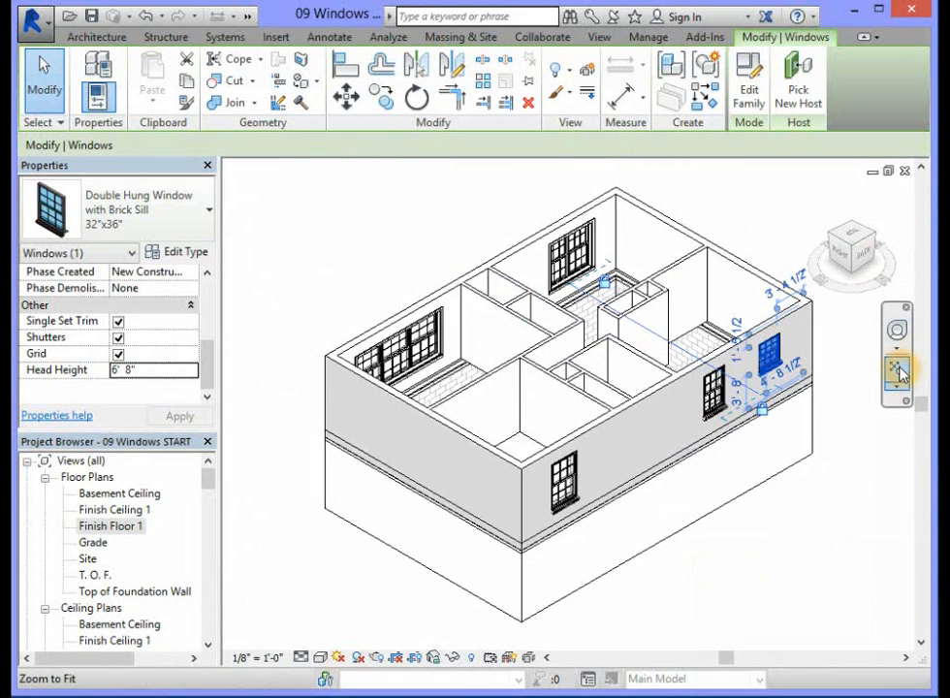
{"action": "left_click", "coordinate": [842, 434]}
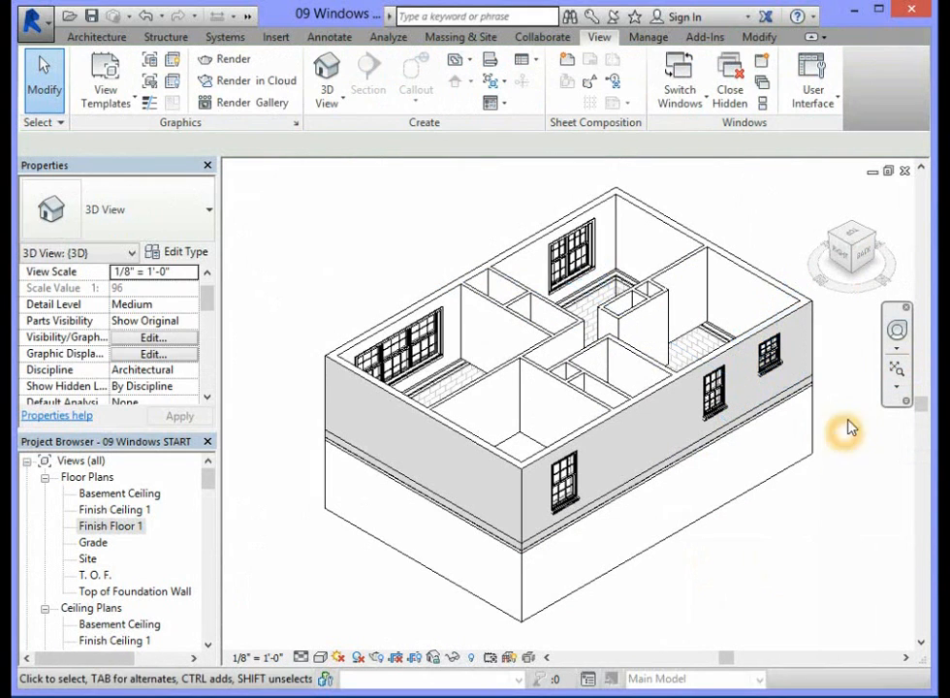
{"action": "left_click", "coordinate": [875, 235]}
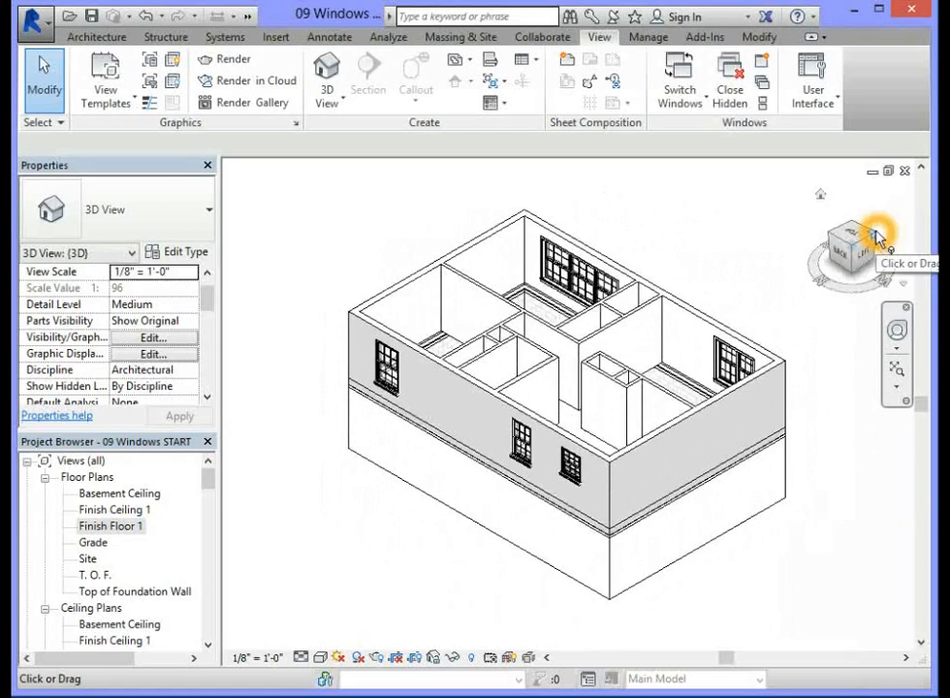
{"action": "left_click", "coordinate": [876, 236]}
{"action": "left_click", "coordinate": [876, 236]}
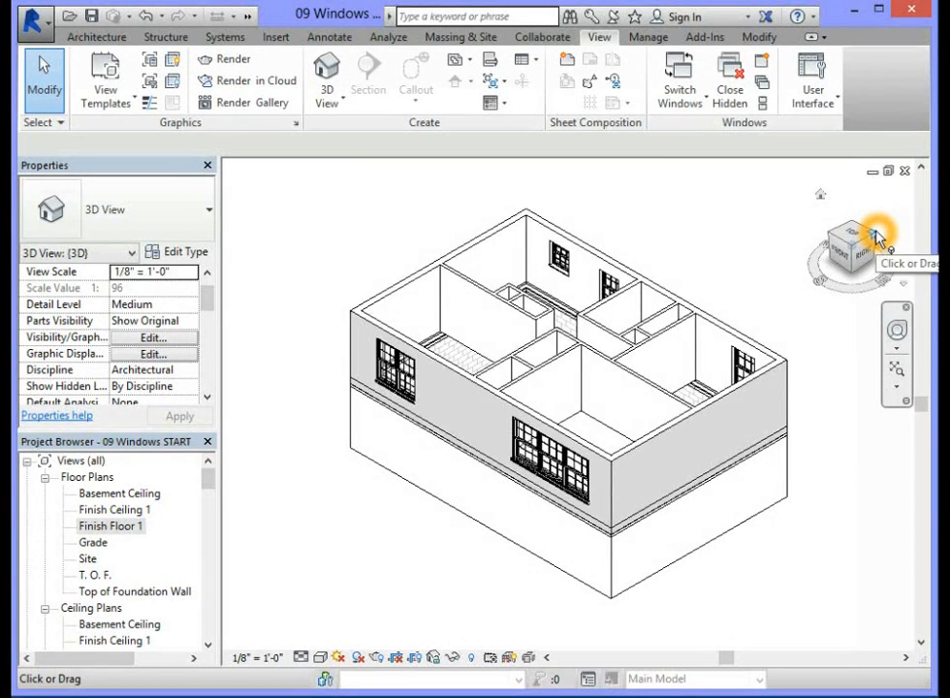